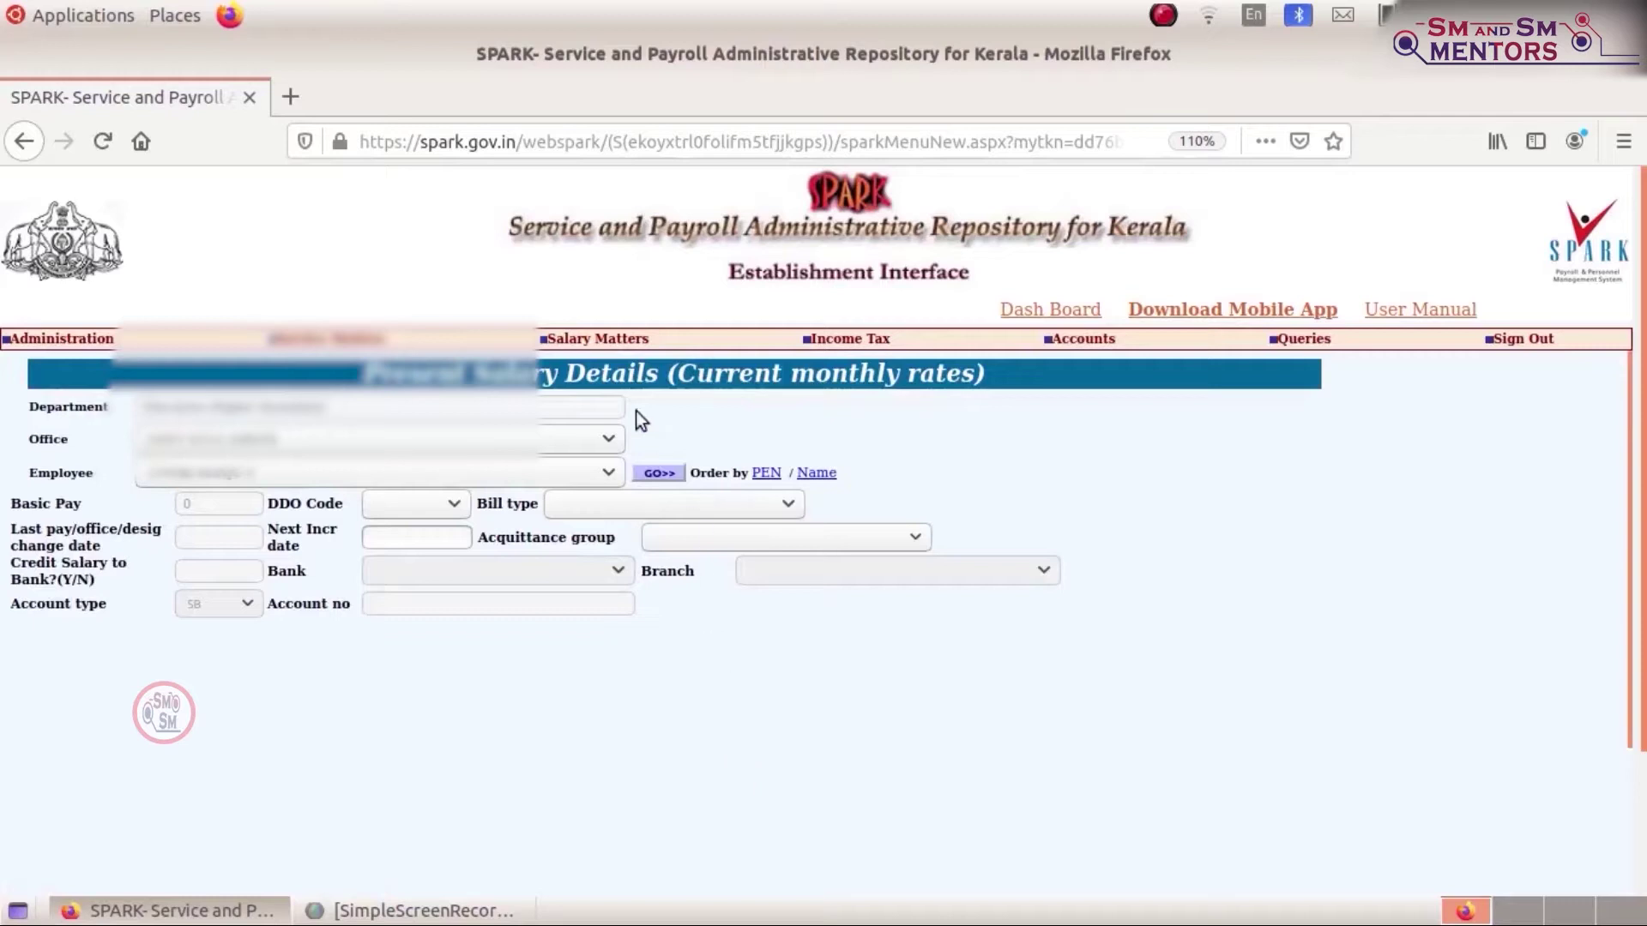
Load the employee's present salary details, set the last pay/office/designation change date to 18/11/2019 and save the update
left_click(665, 472)
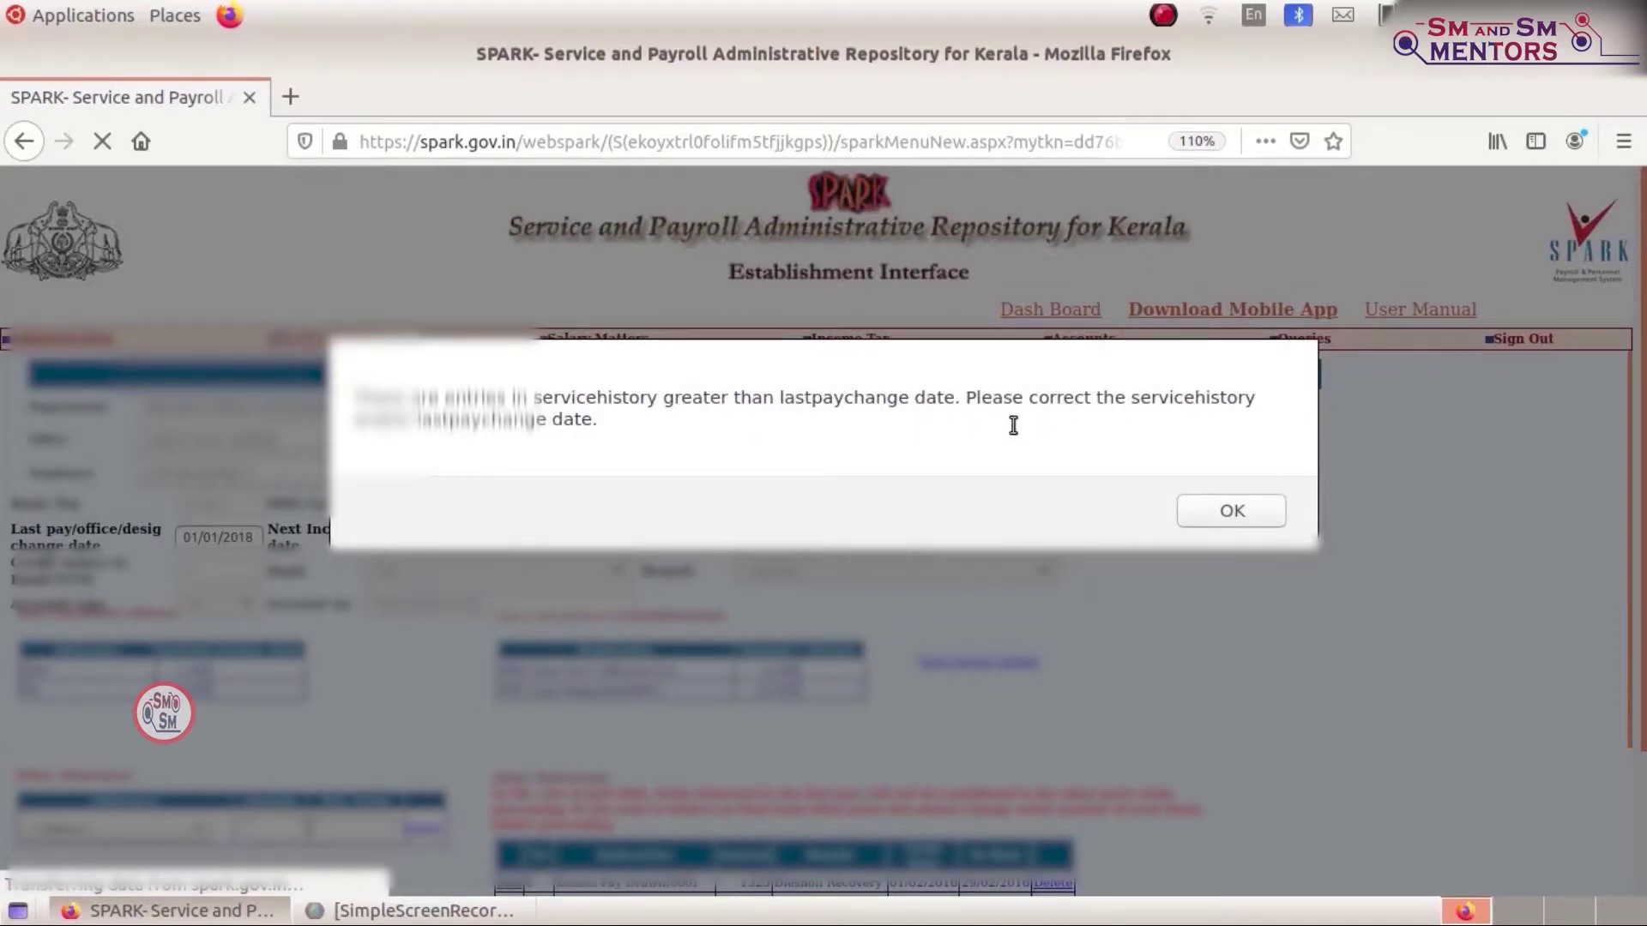
left_click(1276, 512)
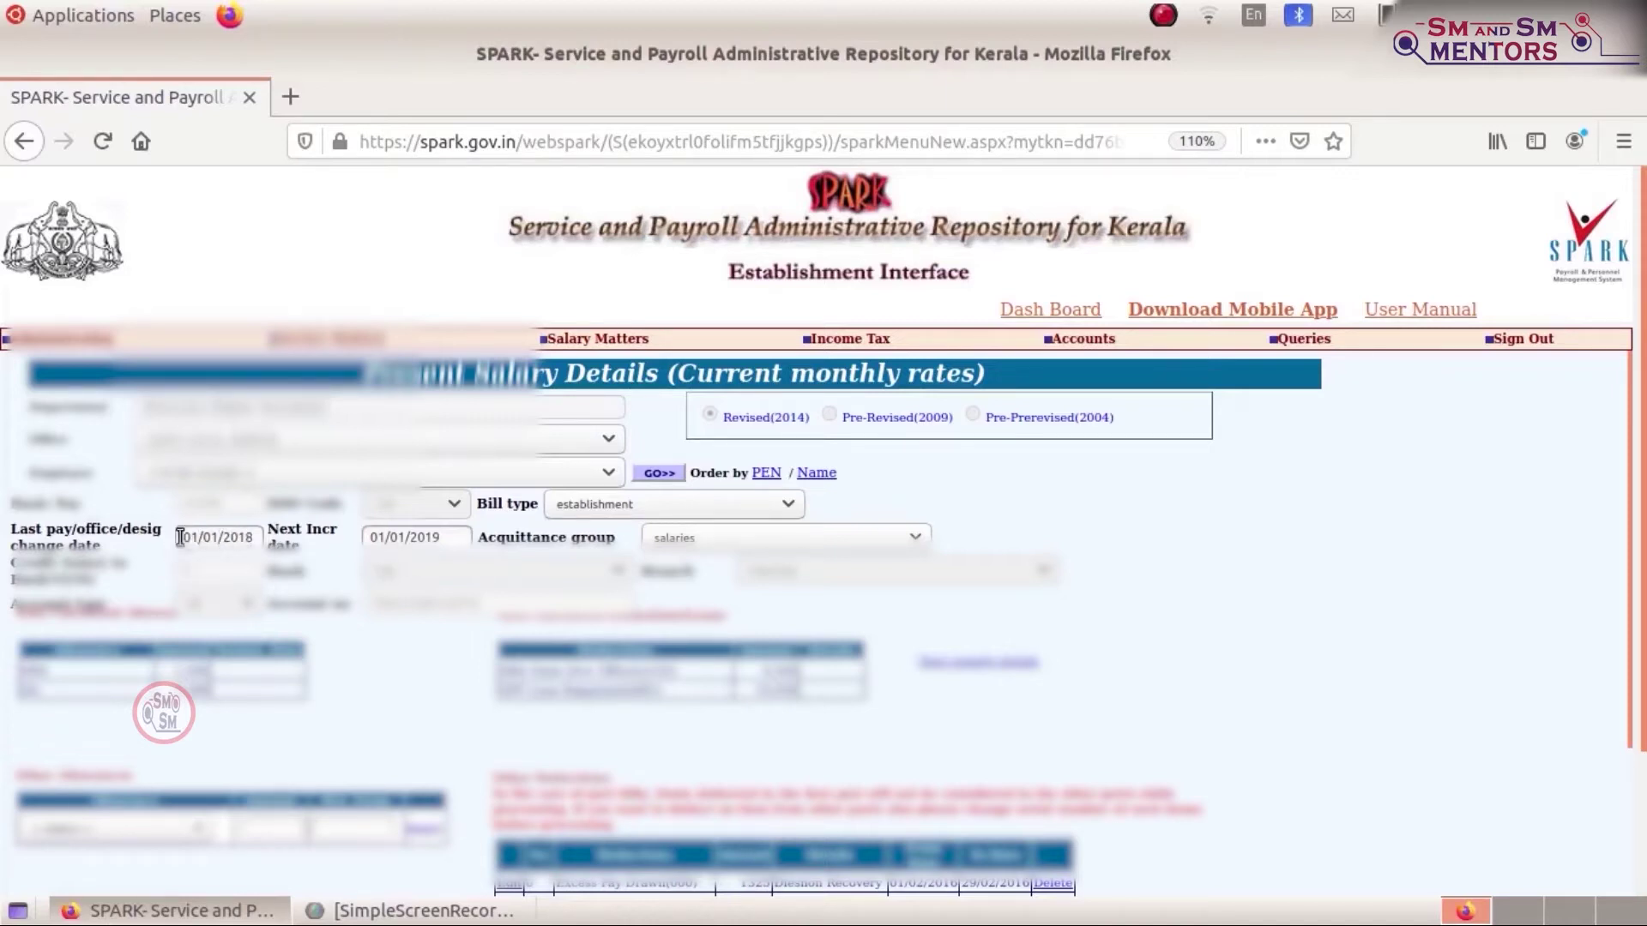
left_click_drag(180, 536, 286, 546)
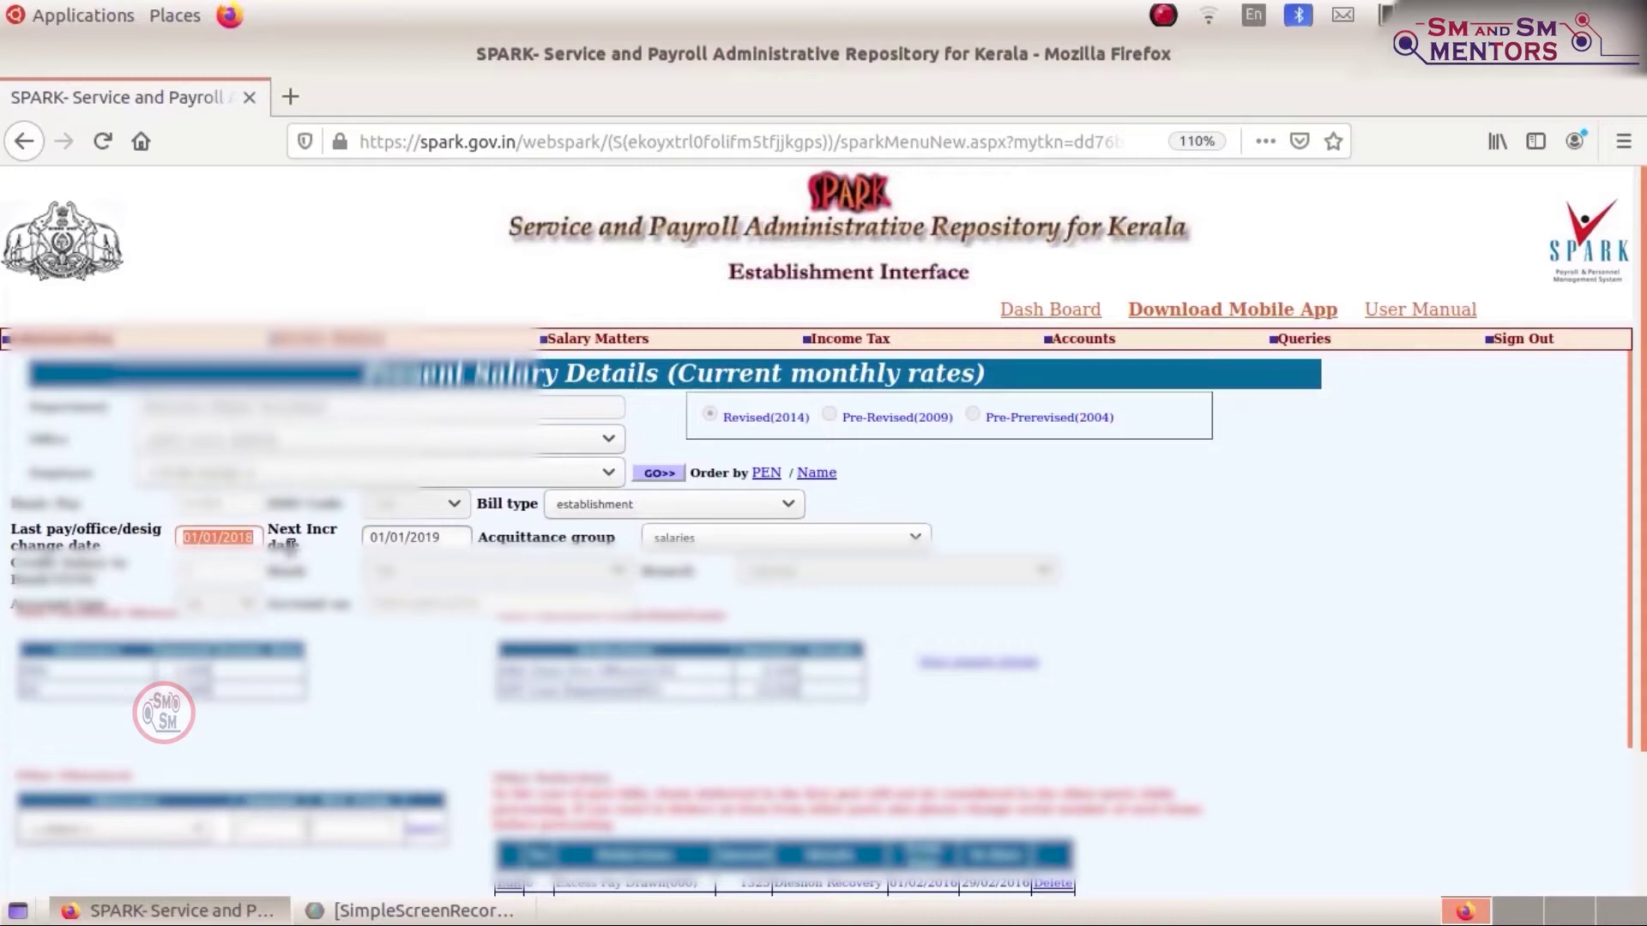
type("18")
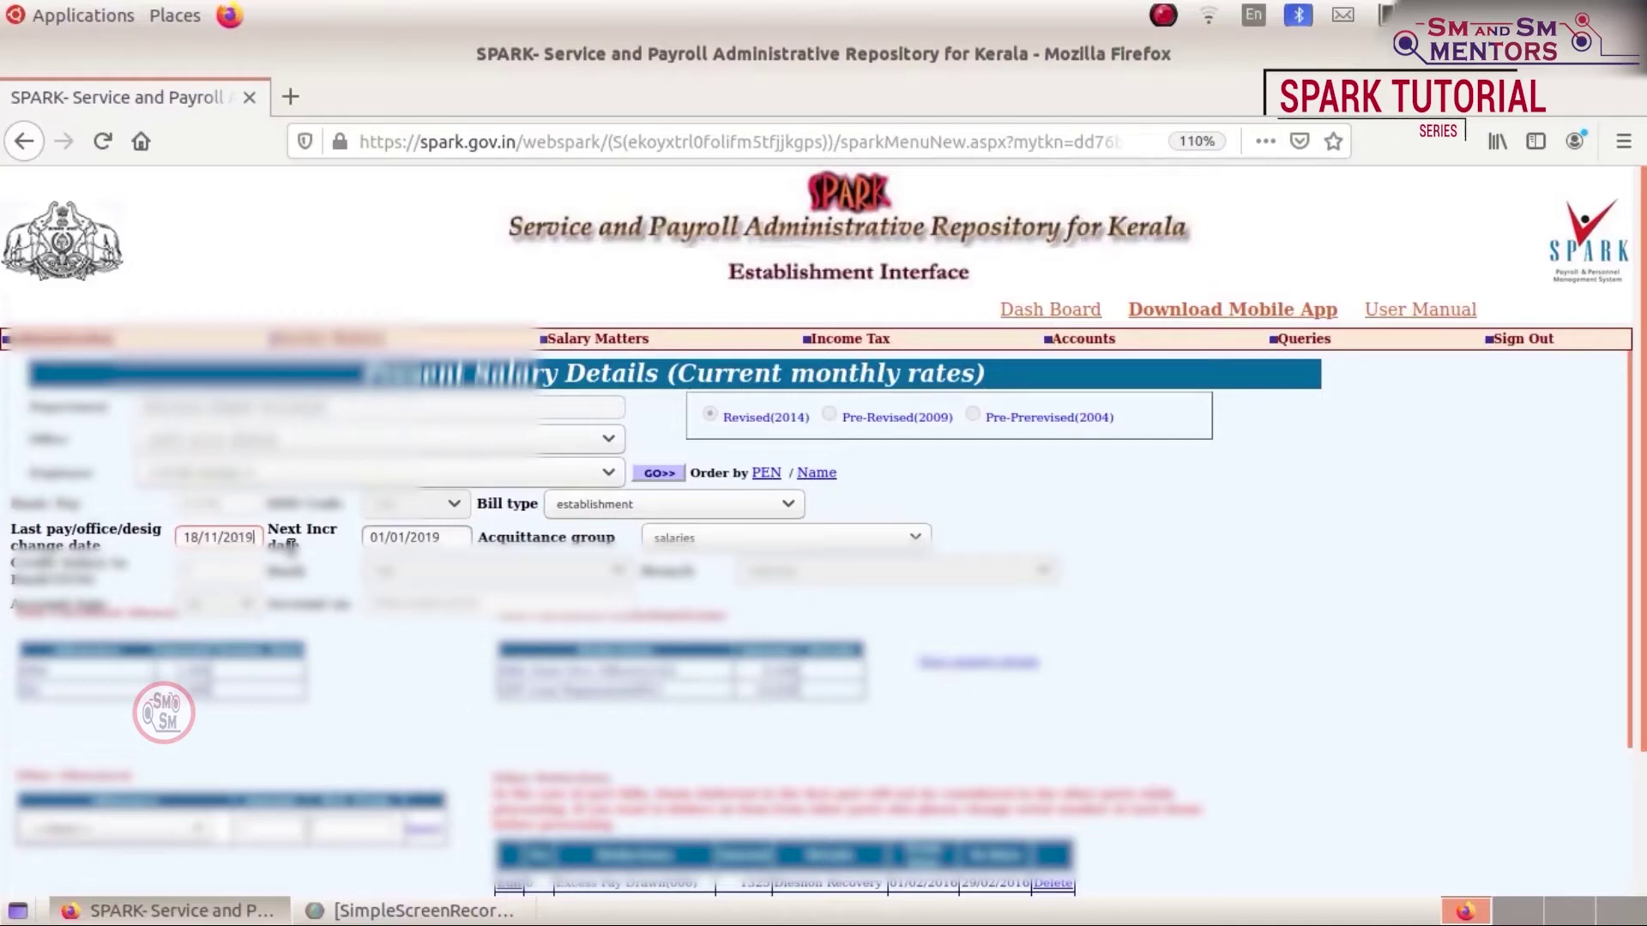
scroll(1122, 698, "down", 6)
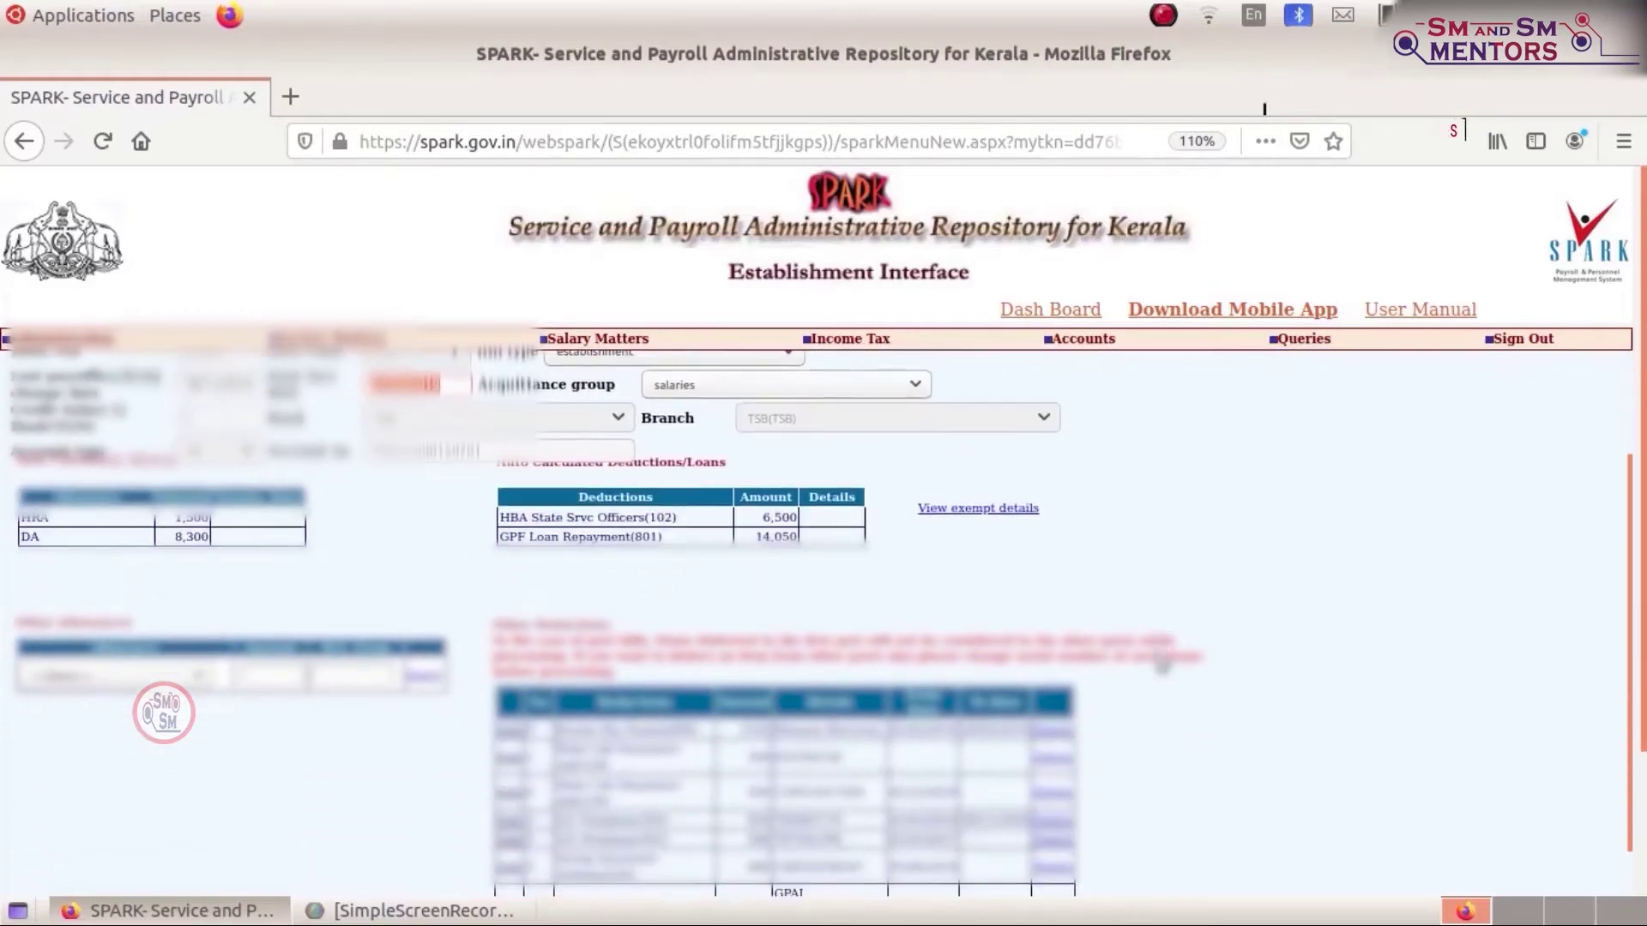
left_click(884, 779)
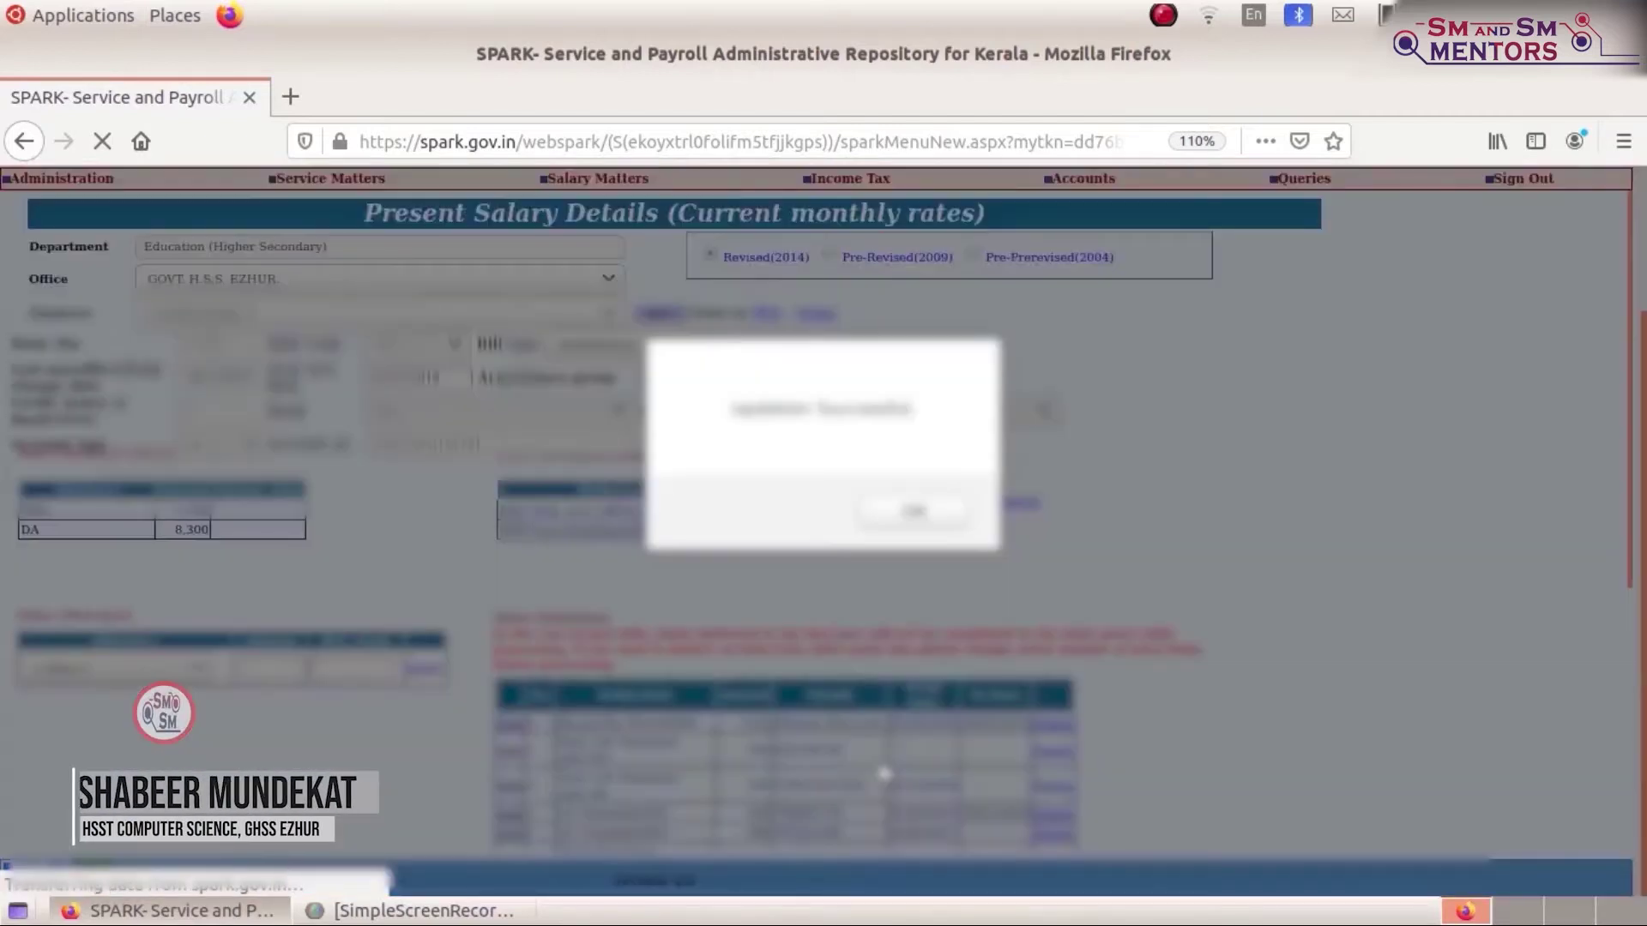
left_click(941, 521)
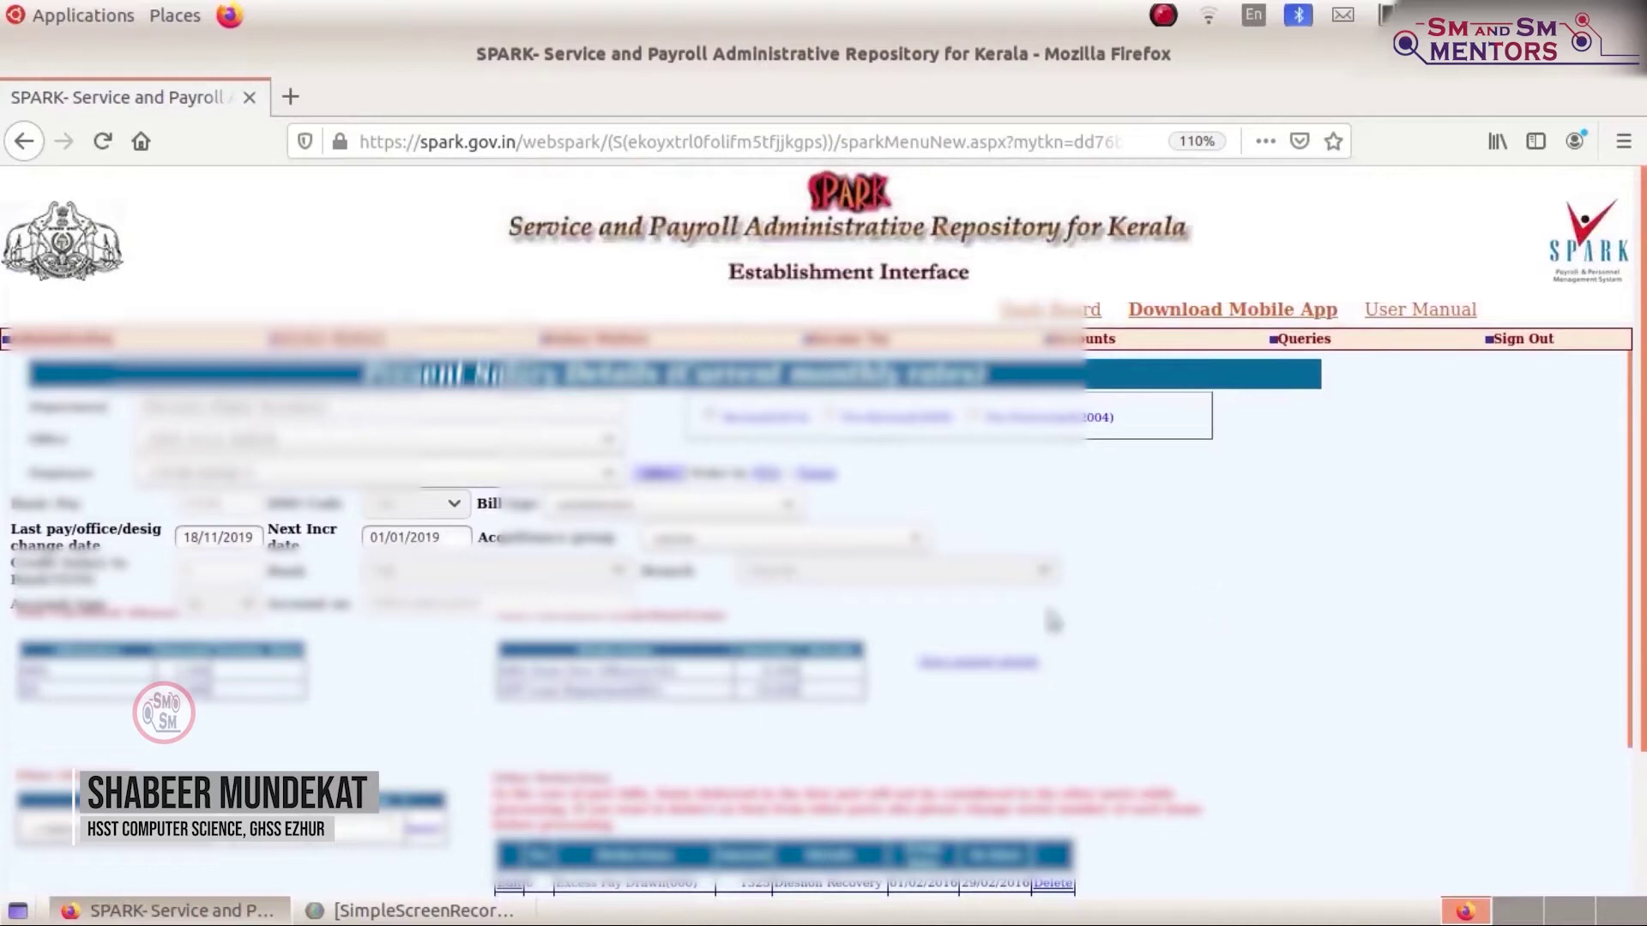
Look up the employee by name in Personal Details and view their Service History
mouse_move(342, 343)
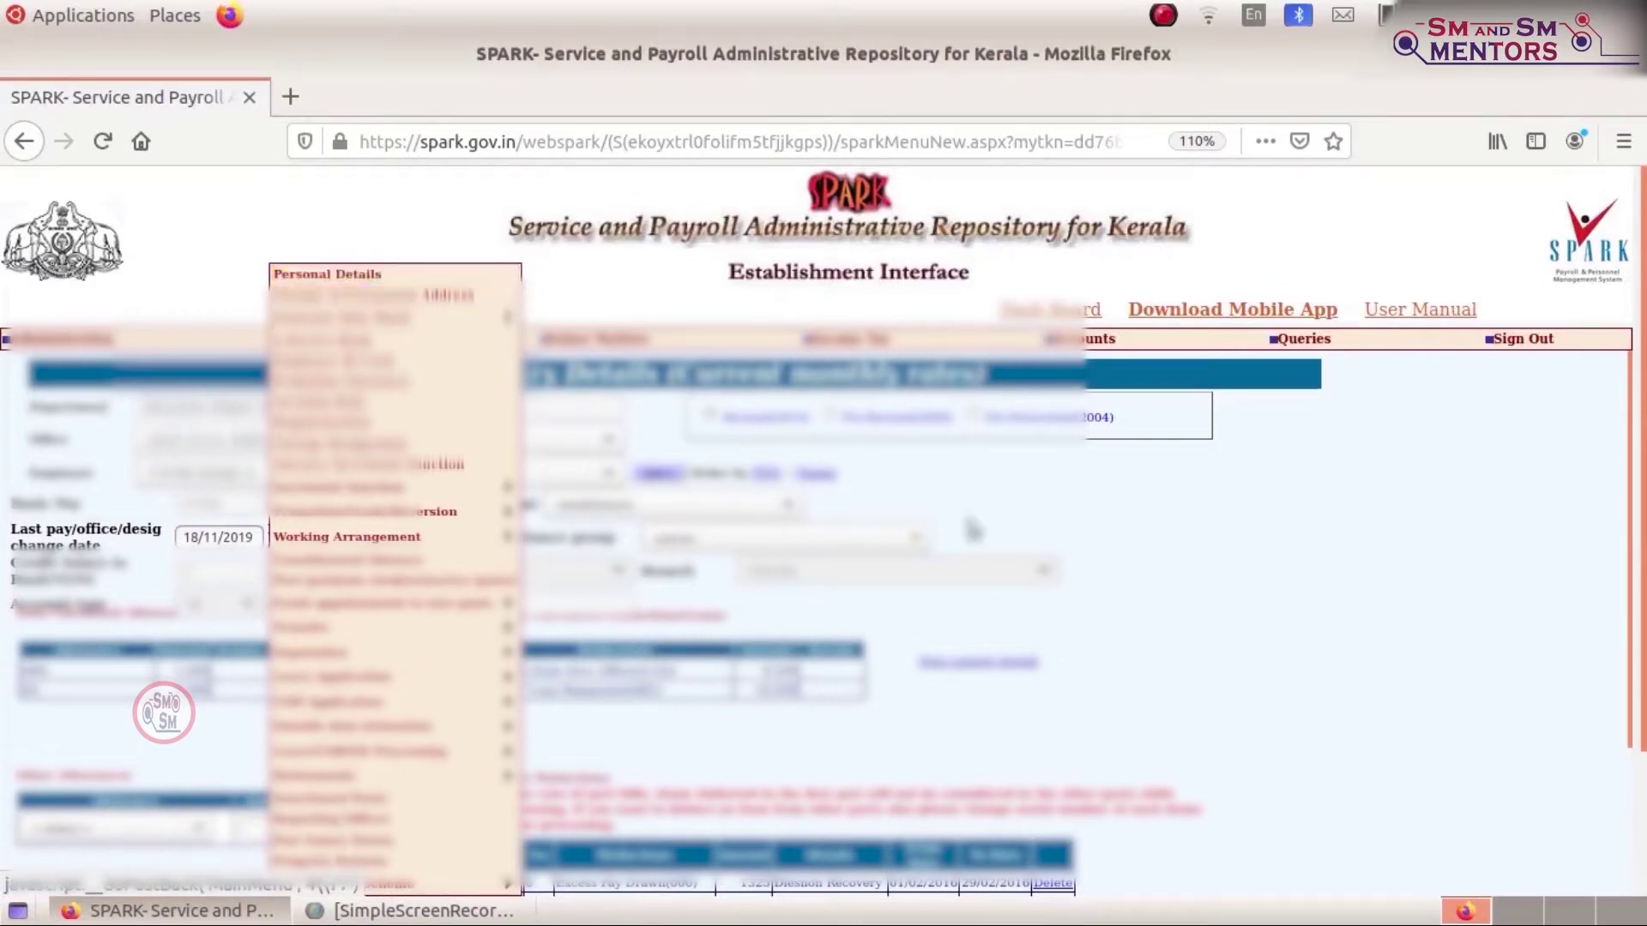
left_click(339, 276)
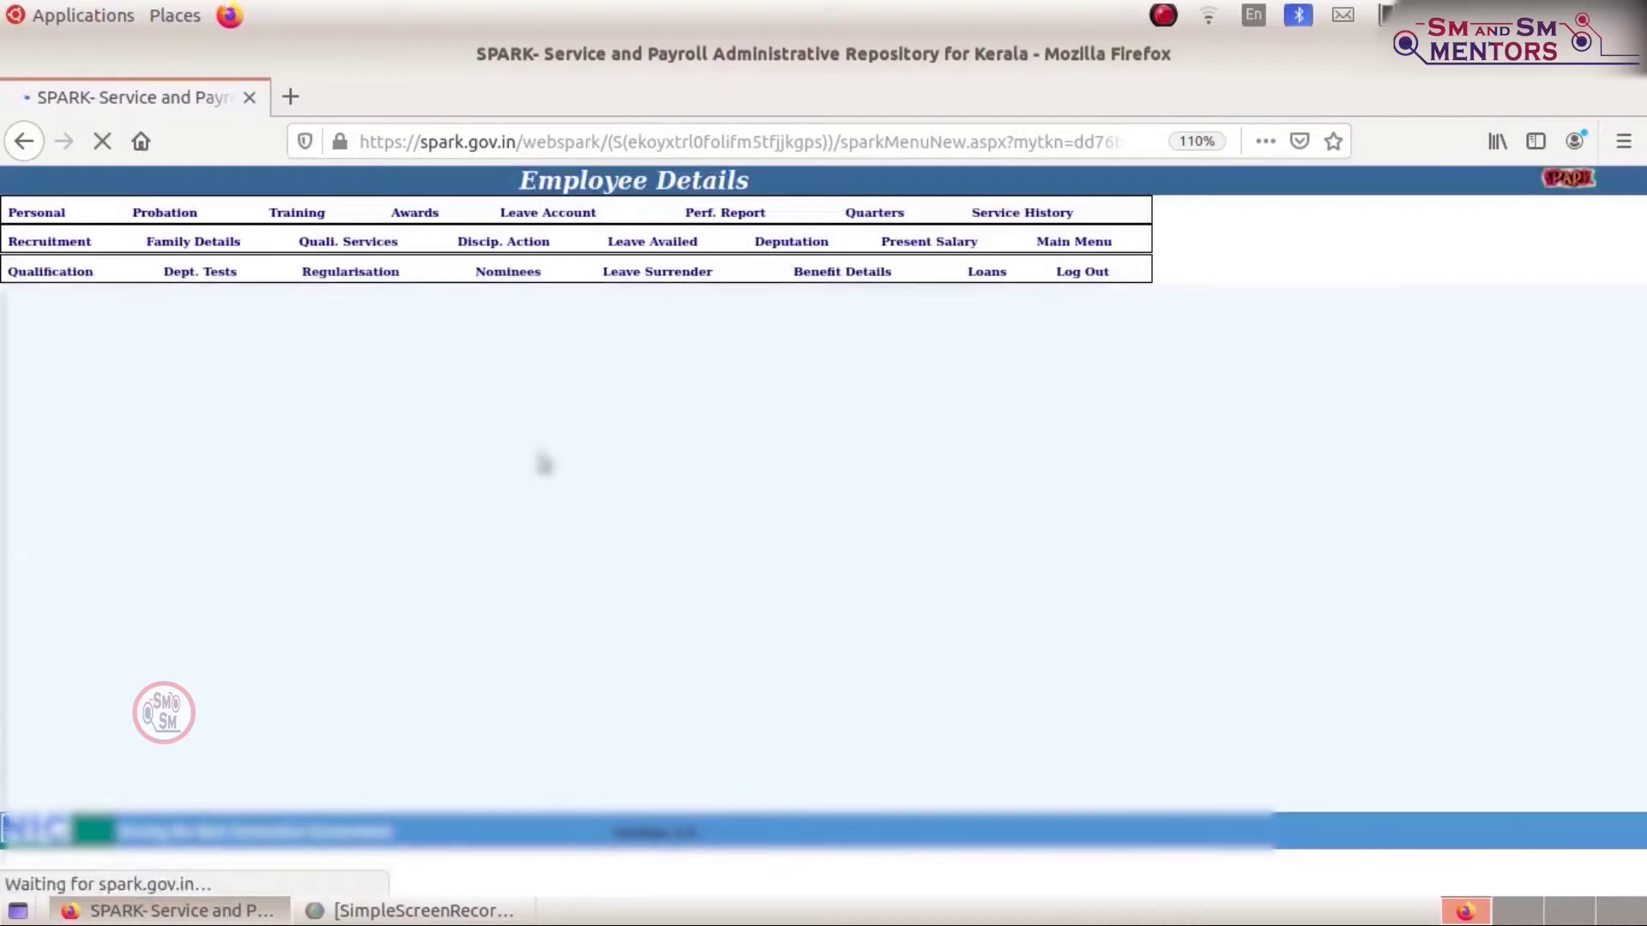
left_click(1367, 829)
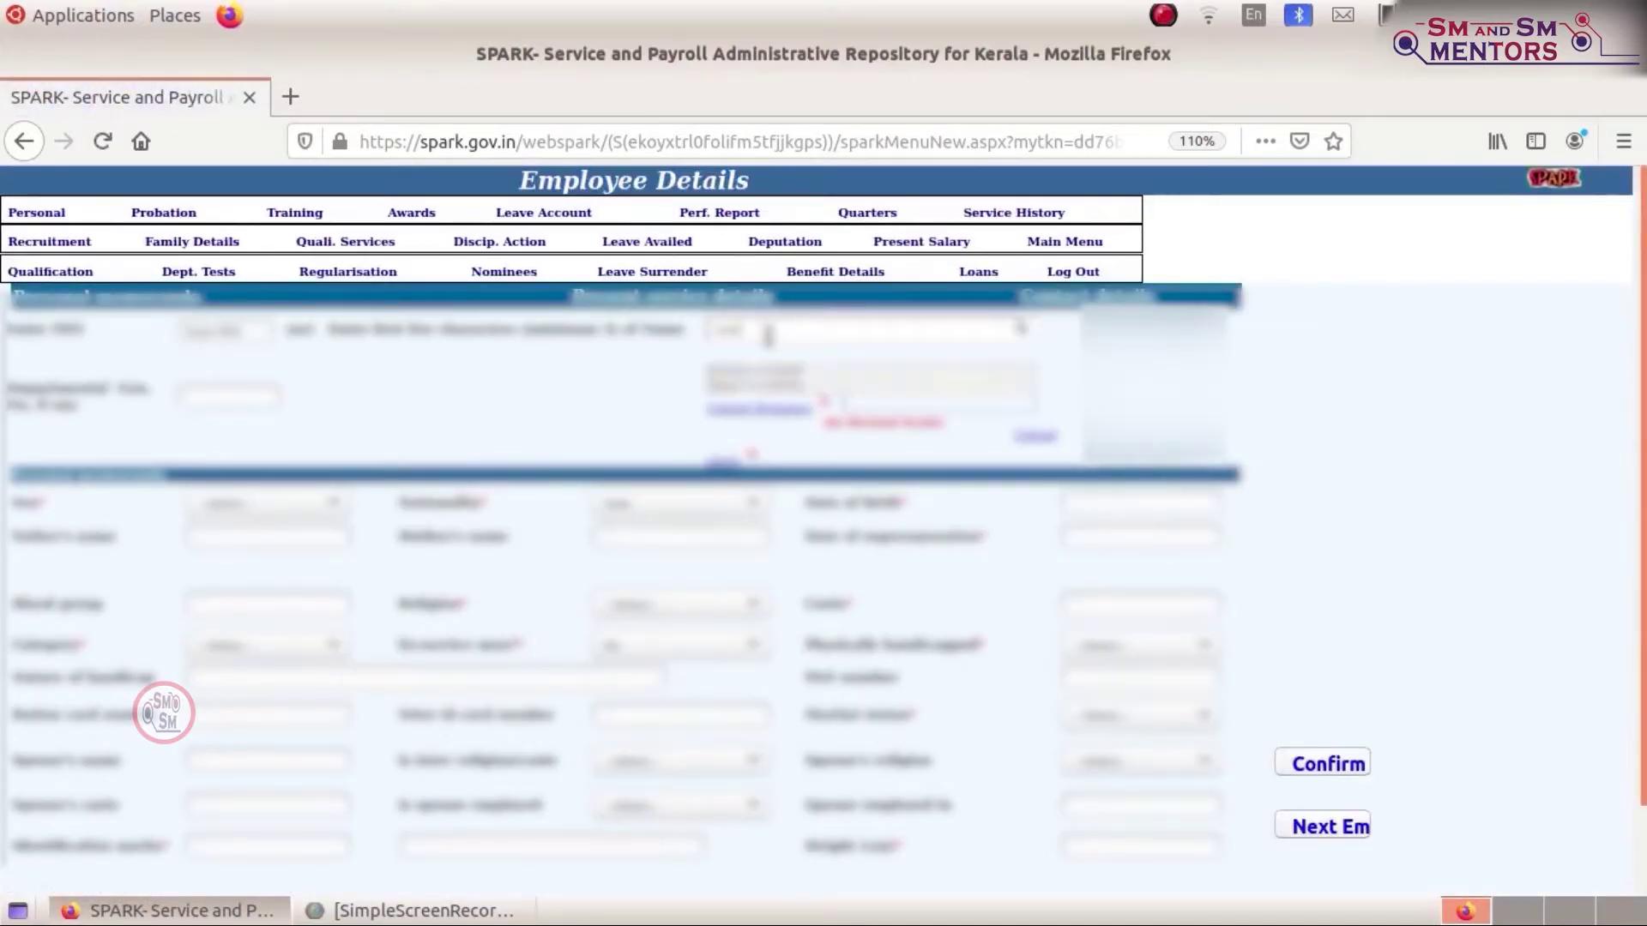
left_click(782, 384)
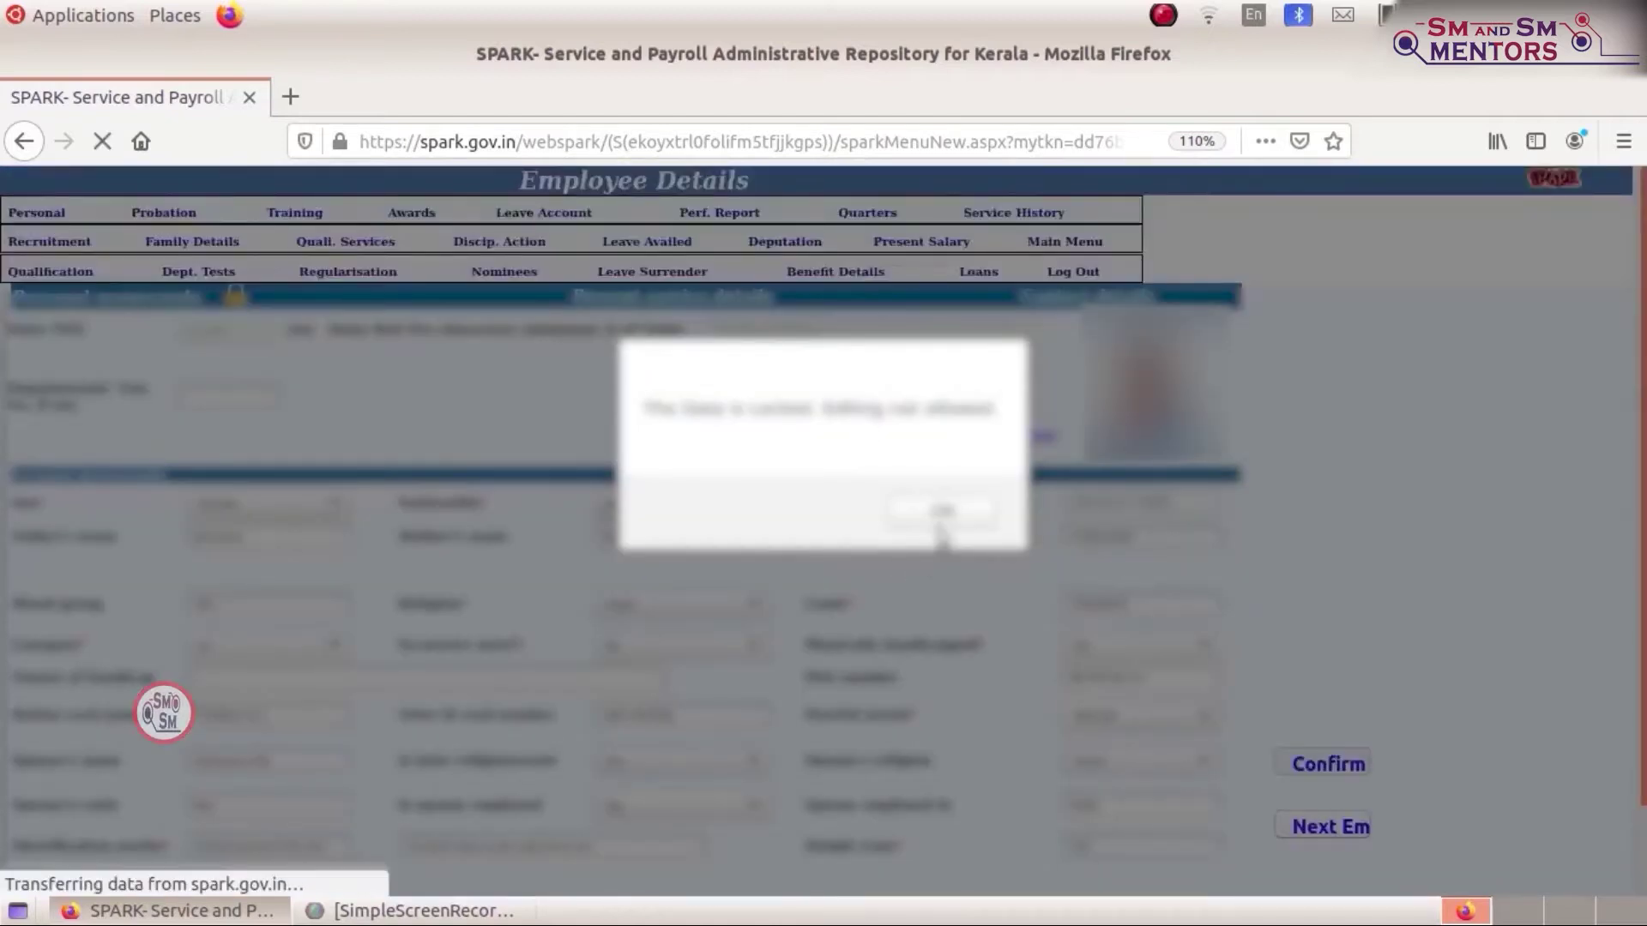
left_click(945, 513)
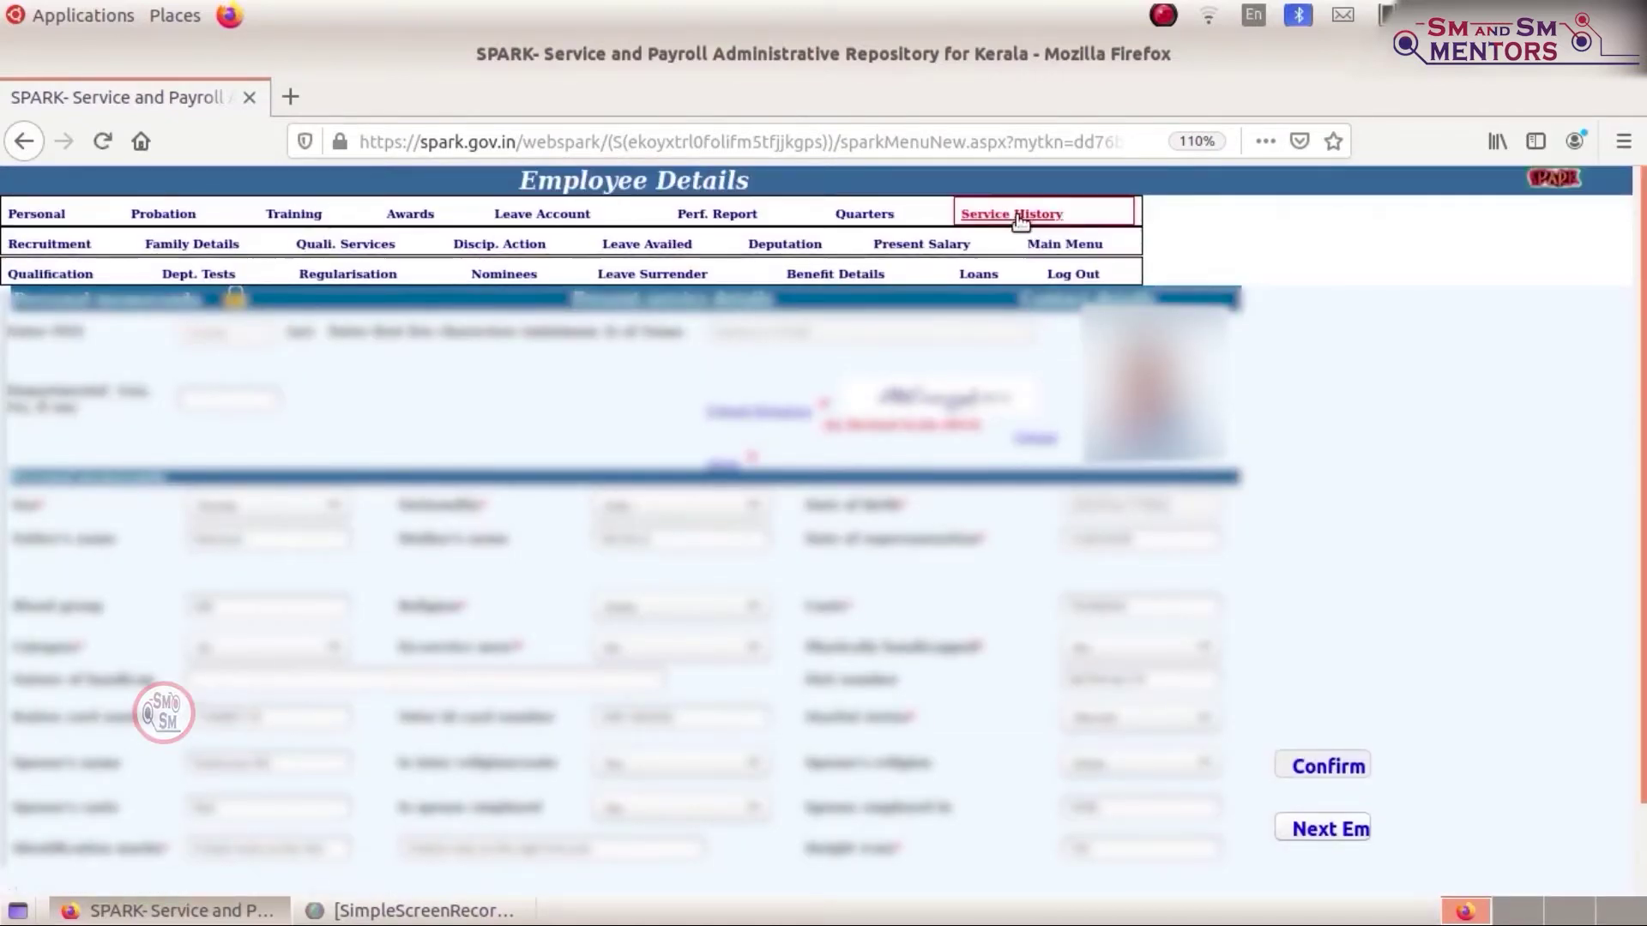
left_click(1016, 215)
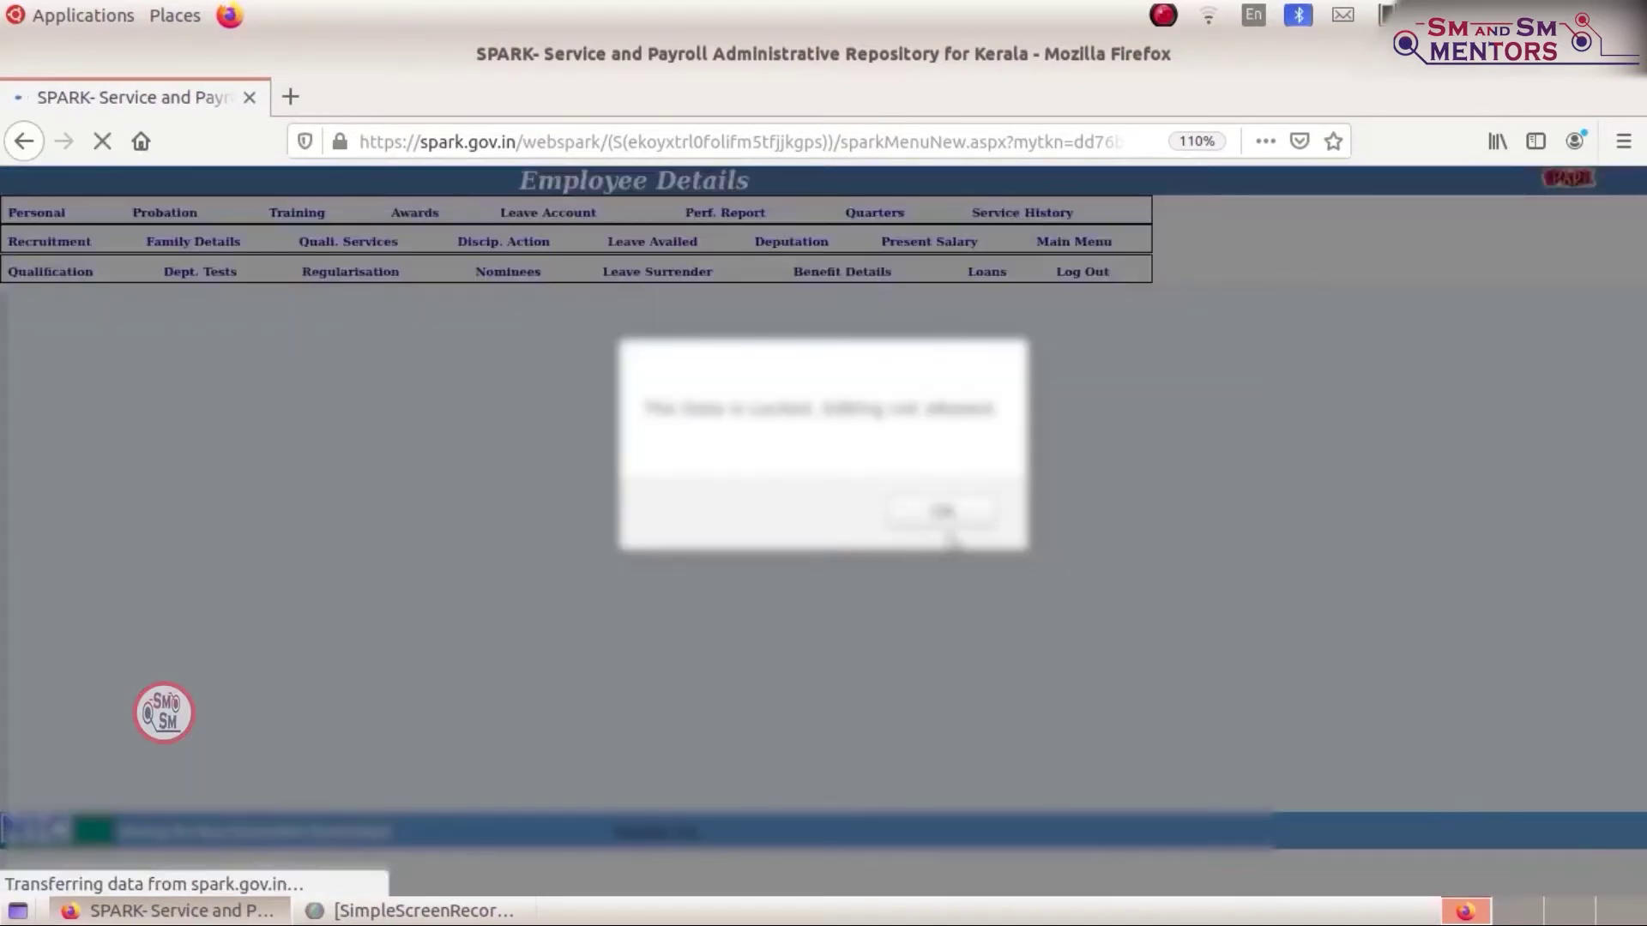
left_click(946, 515)
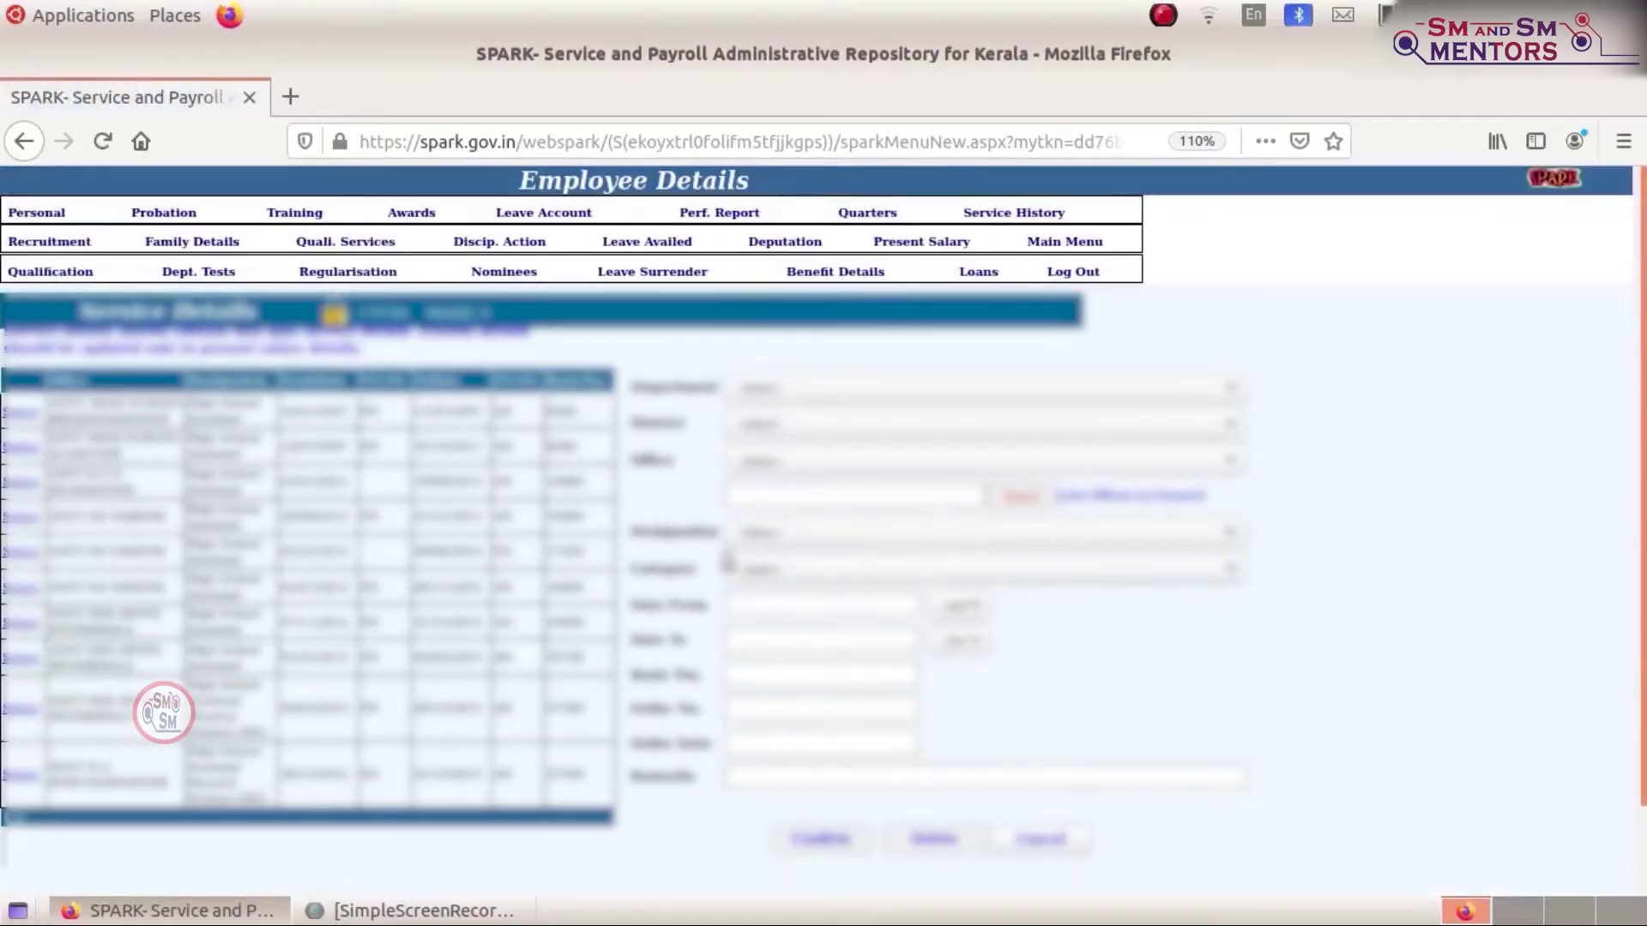
Return to the main menu and open Unlock Employee Details for the employee, choosing the Education (Higher Secondary) department and their office
left_click(1065, 243)
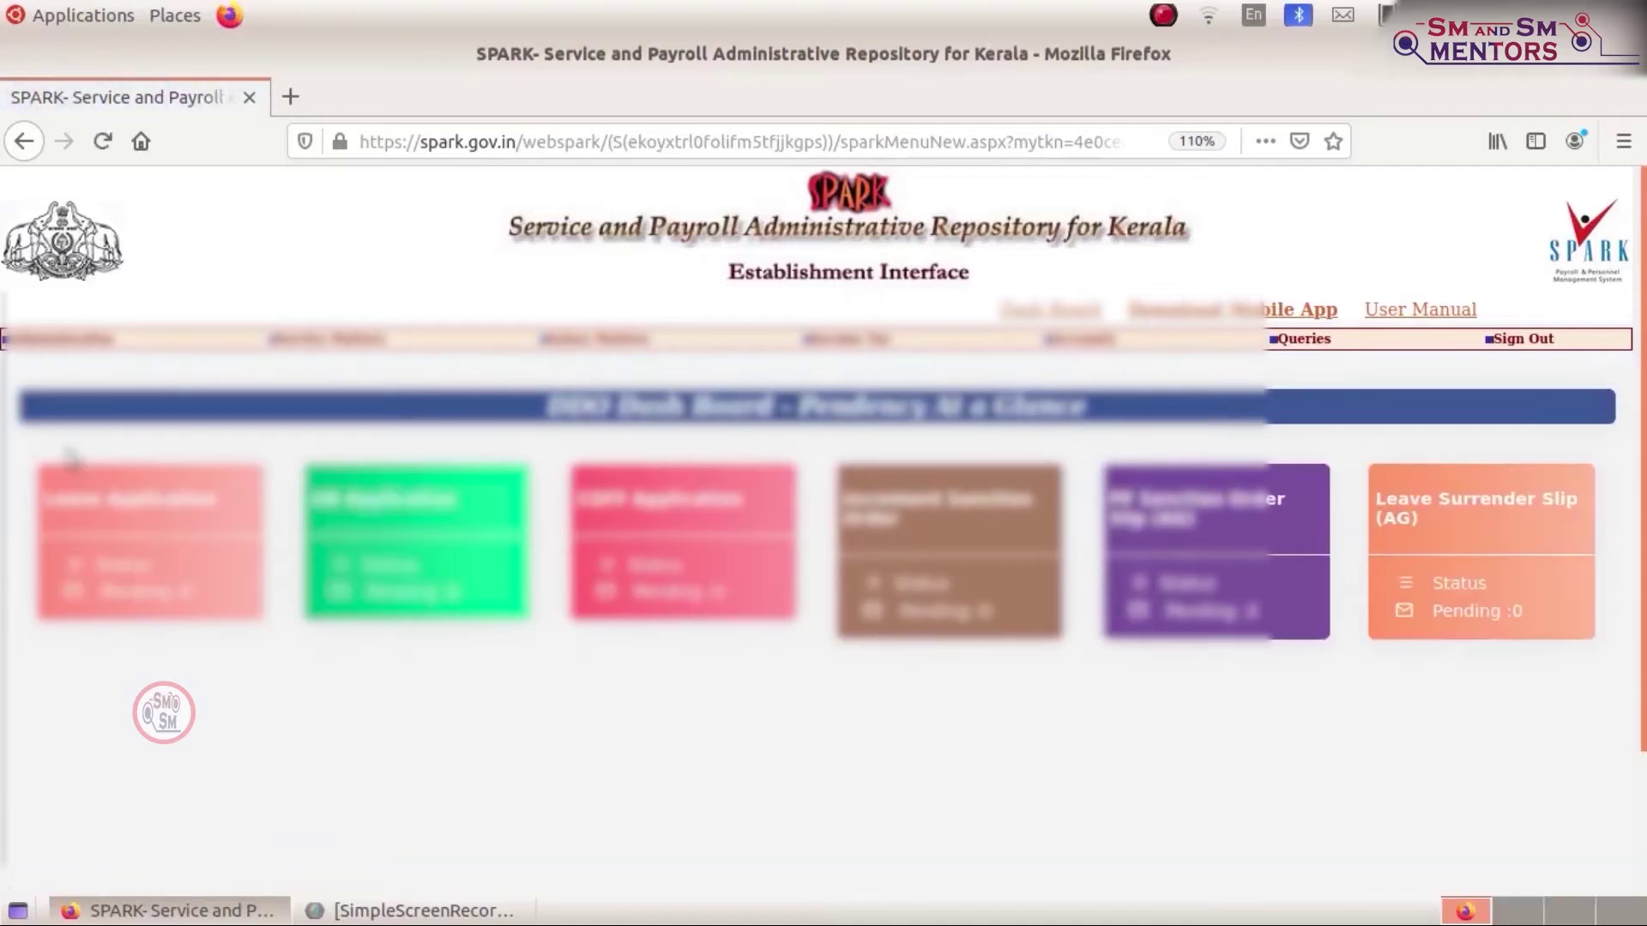
mouse_move(77, 343)
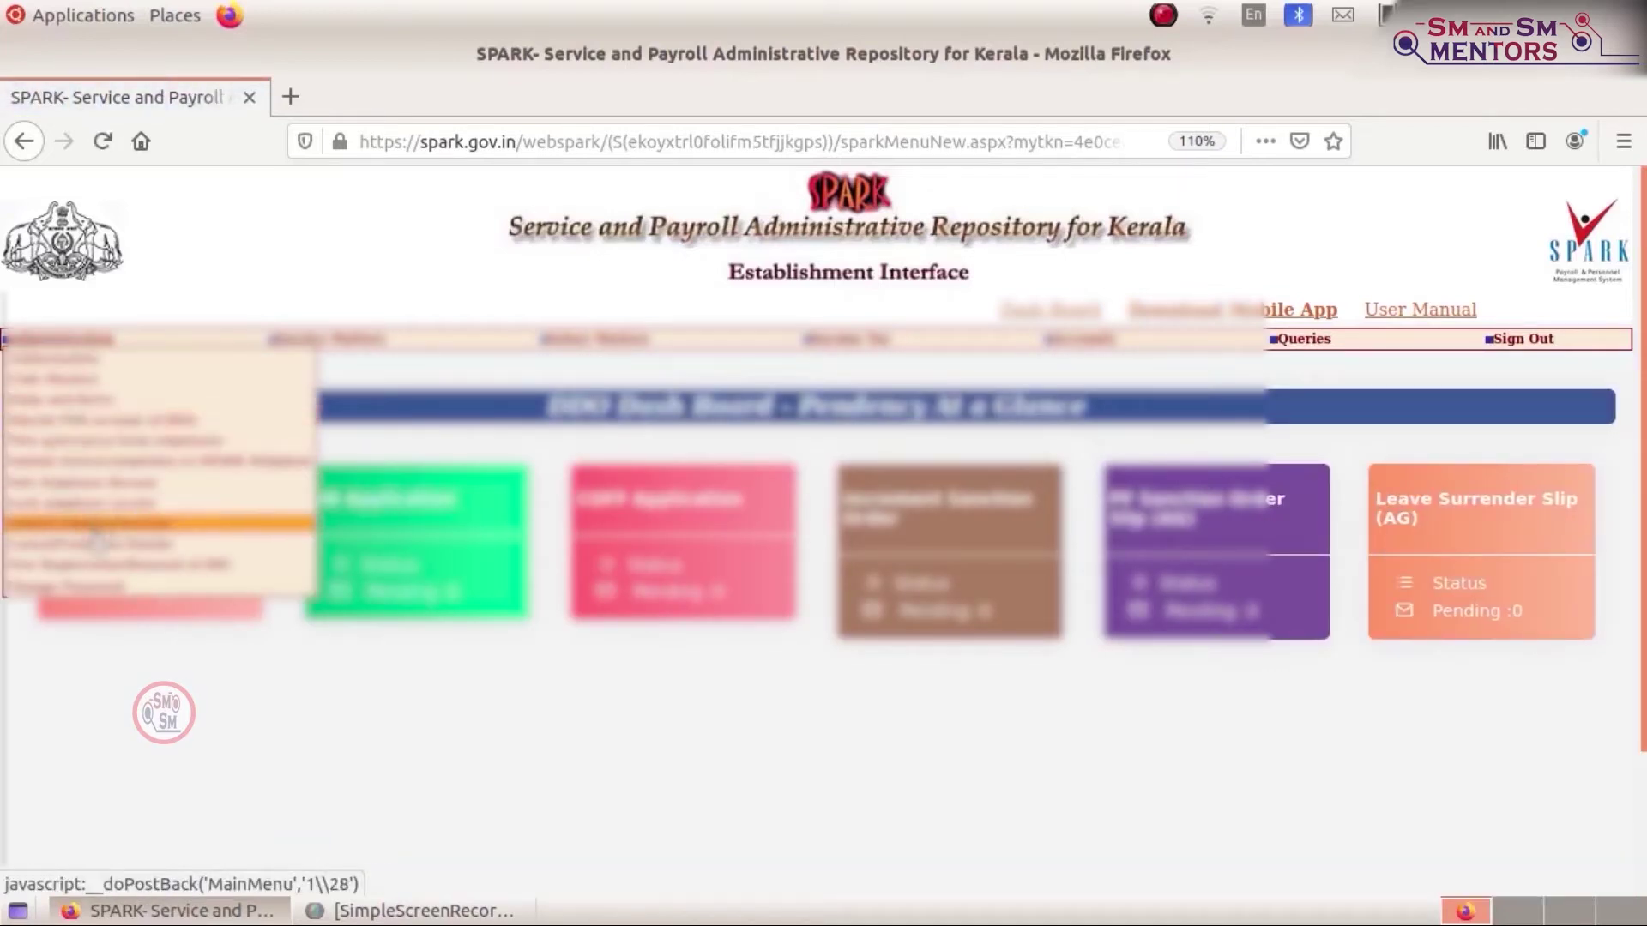
left_click(94, 524)
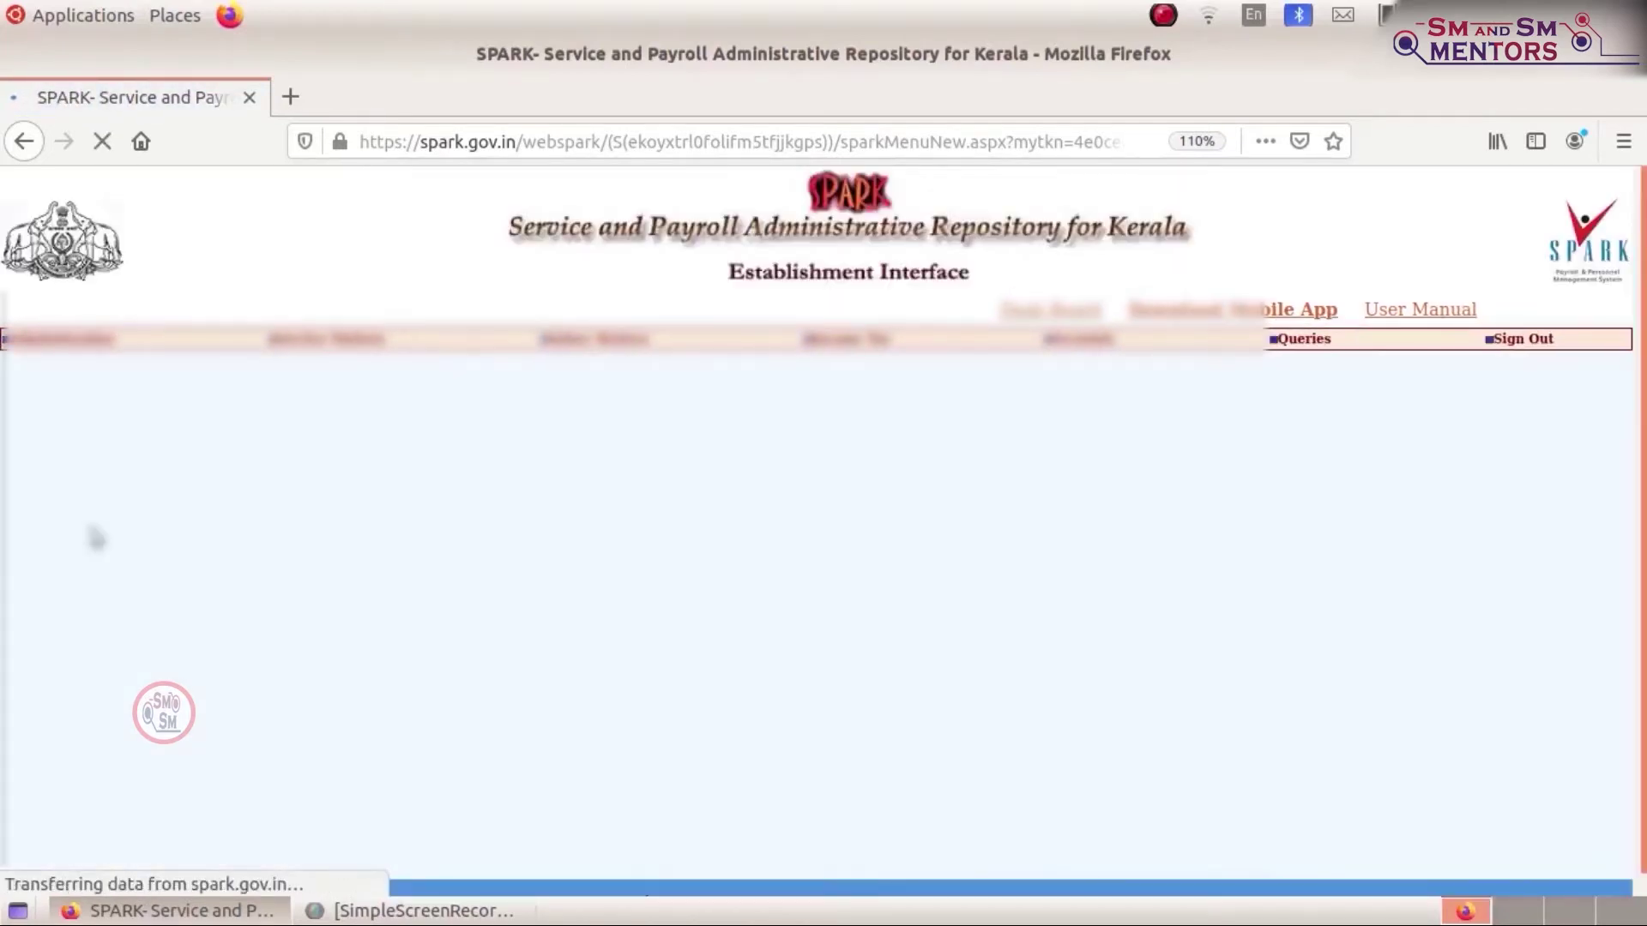
left_click(169, 420)
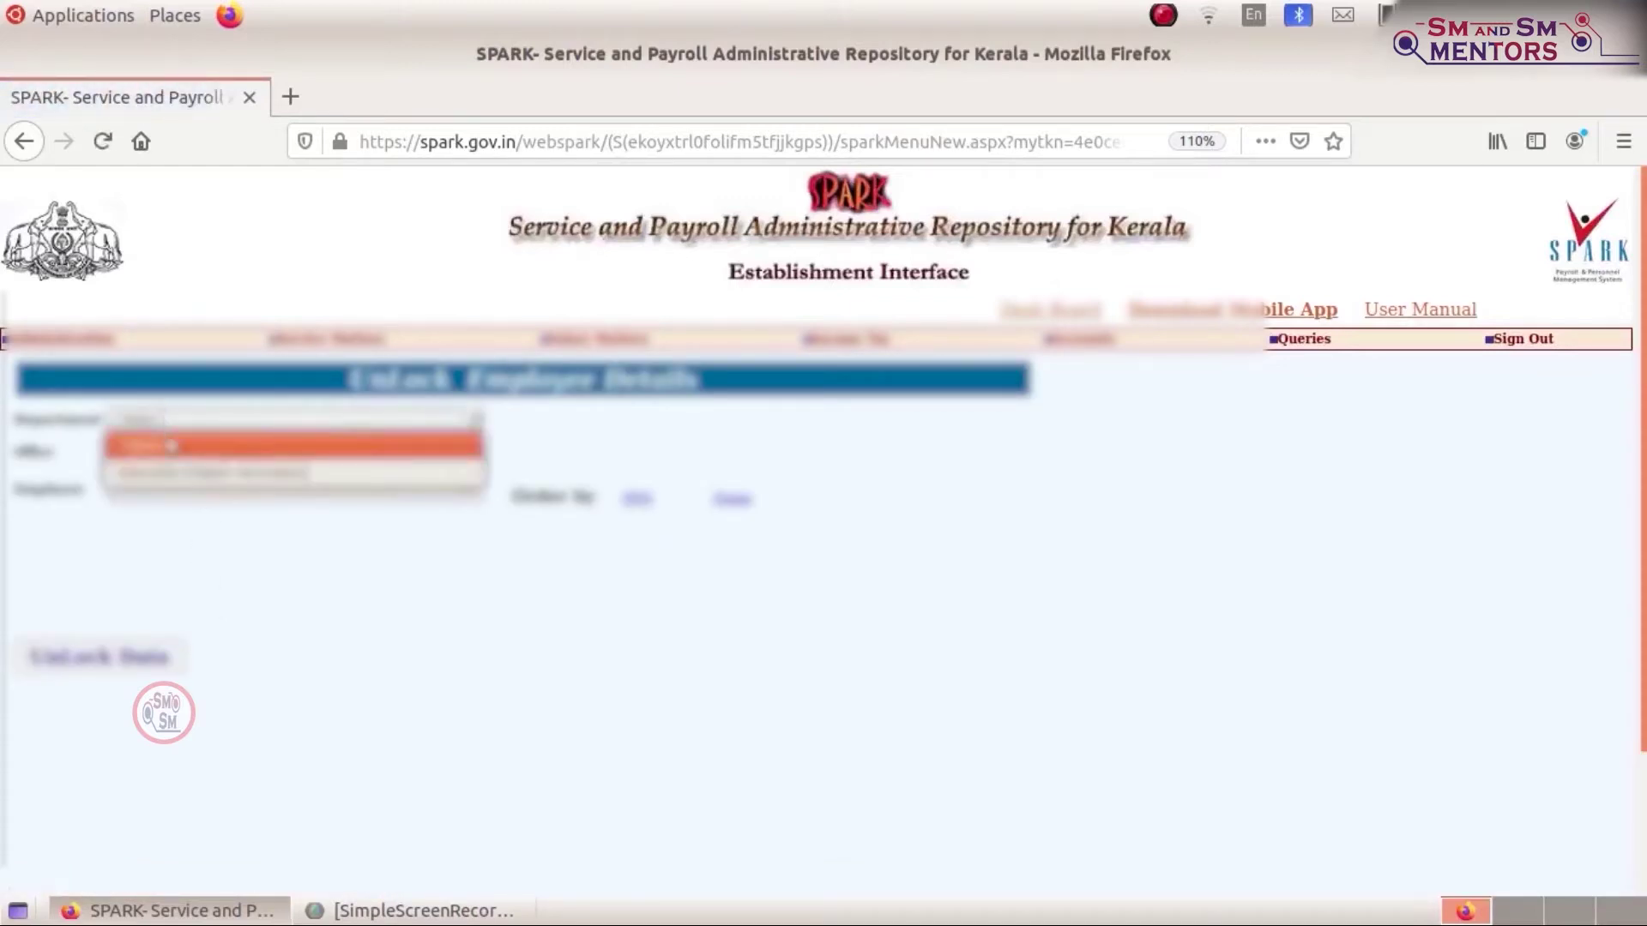
left_click(172, 476)
left_click(167, 453)
left_click(163, 502)
left_click(158, 494)
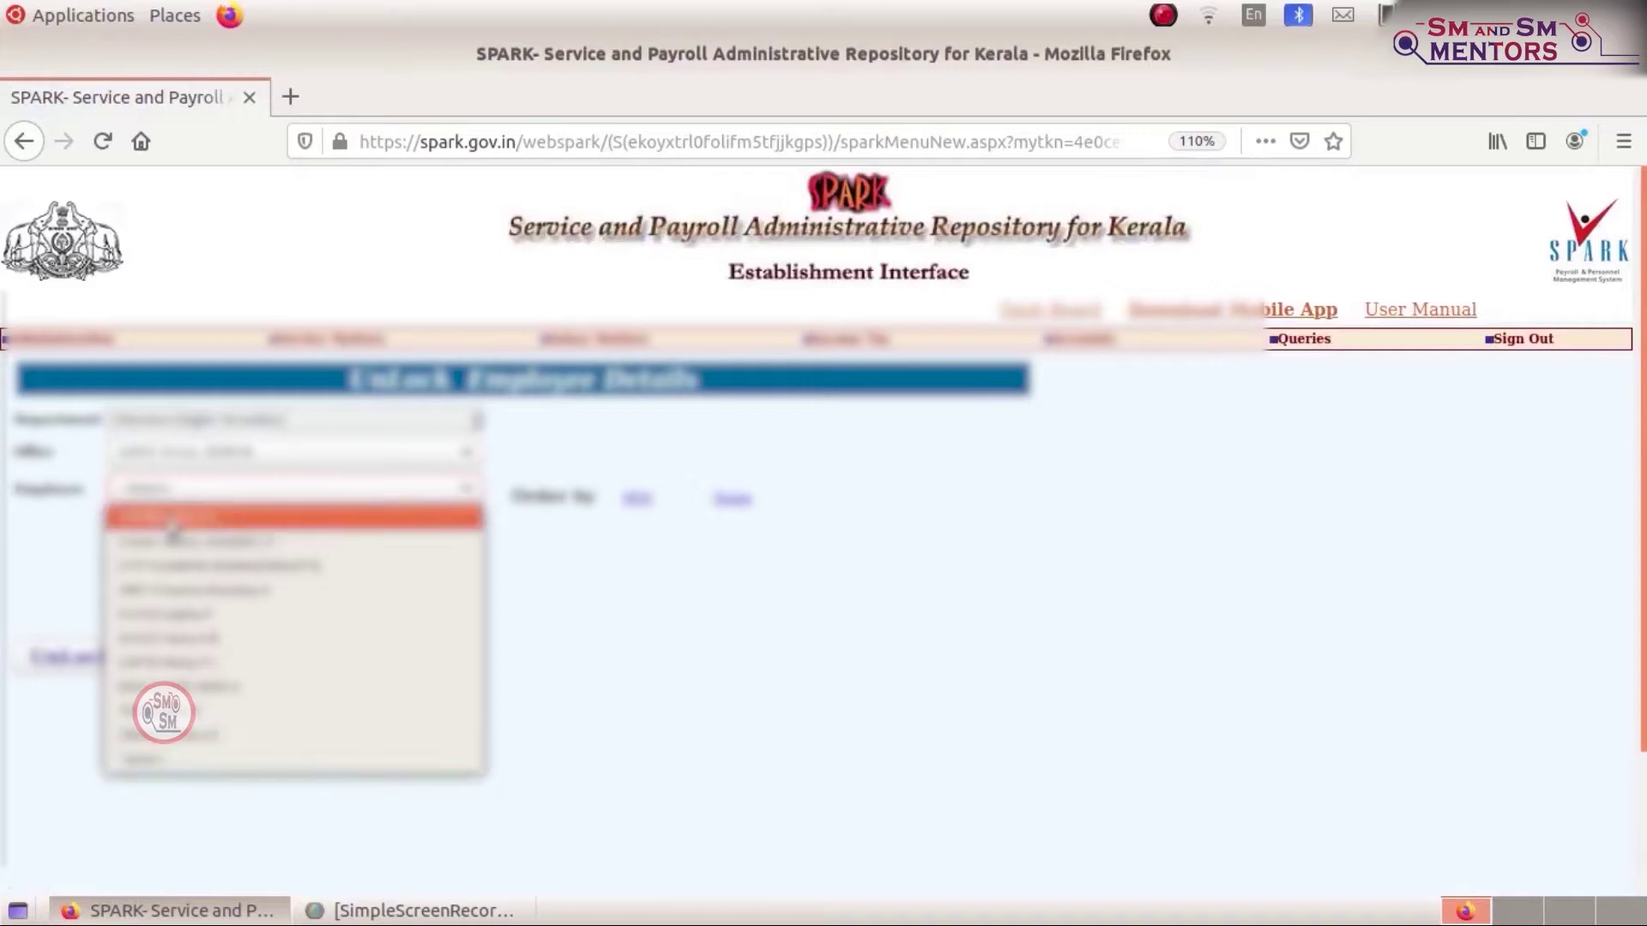
left_click(171, 519)
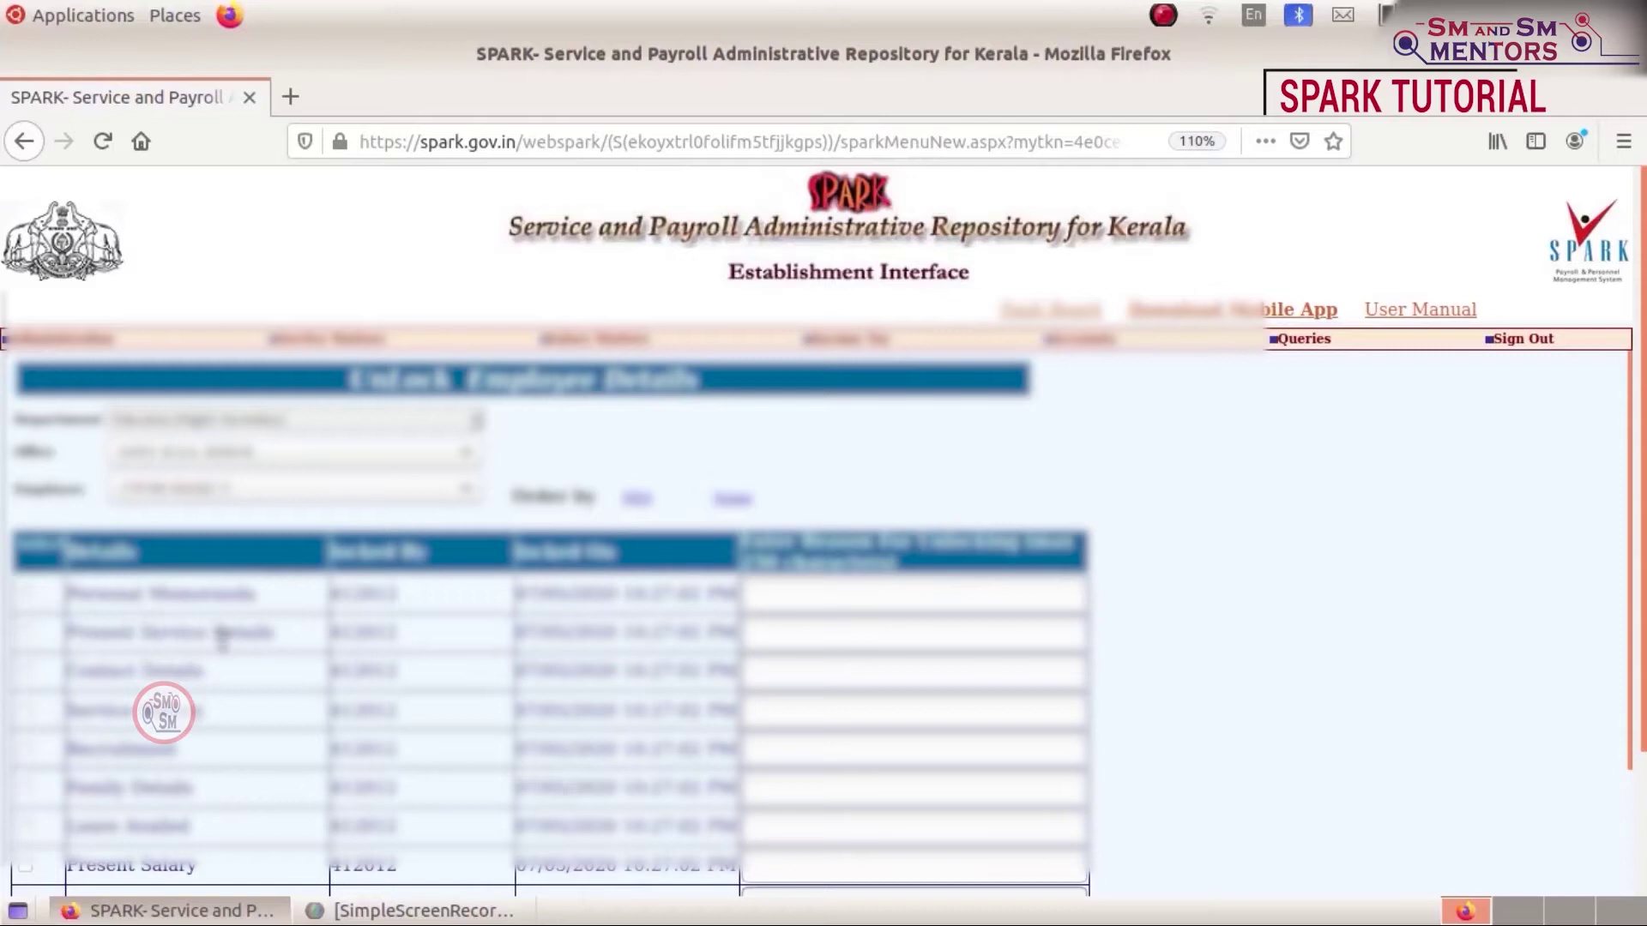
Unlock the employee's Service History, giving the reason "To make corrections due to increment sanction"
scroll(178, 664, "down", 5)
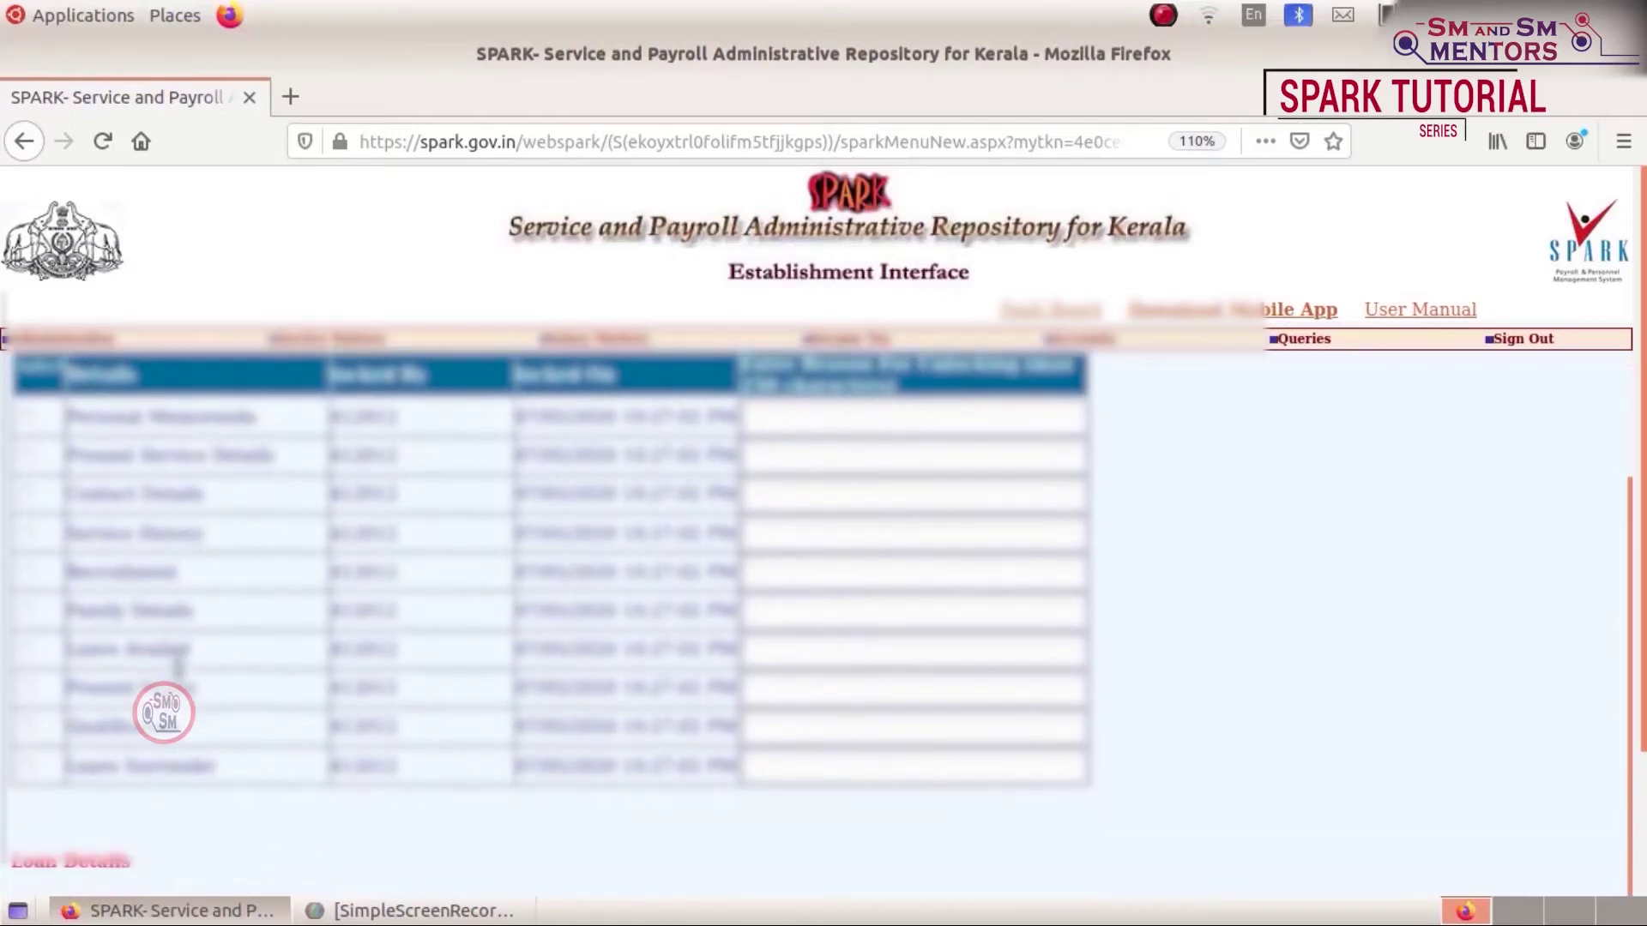
scroll(178, 668, "up", 2)
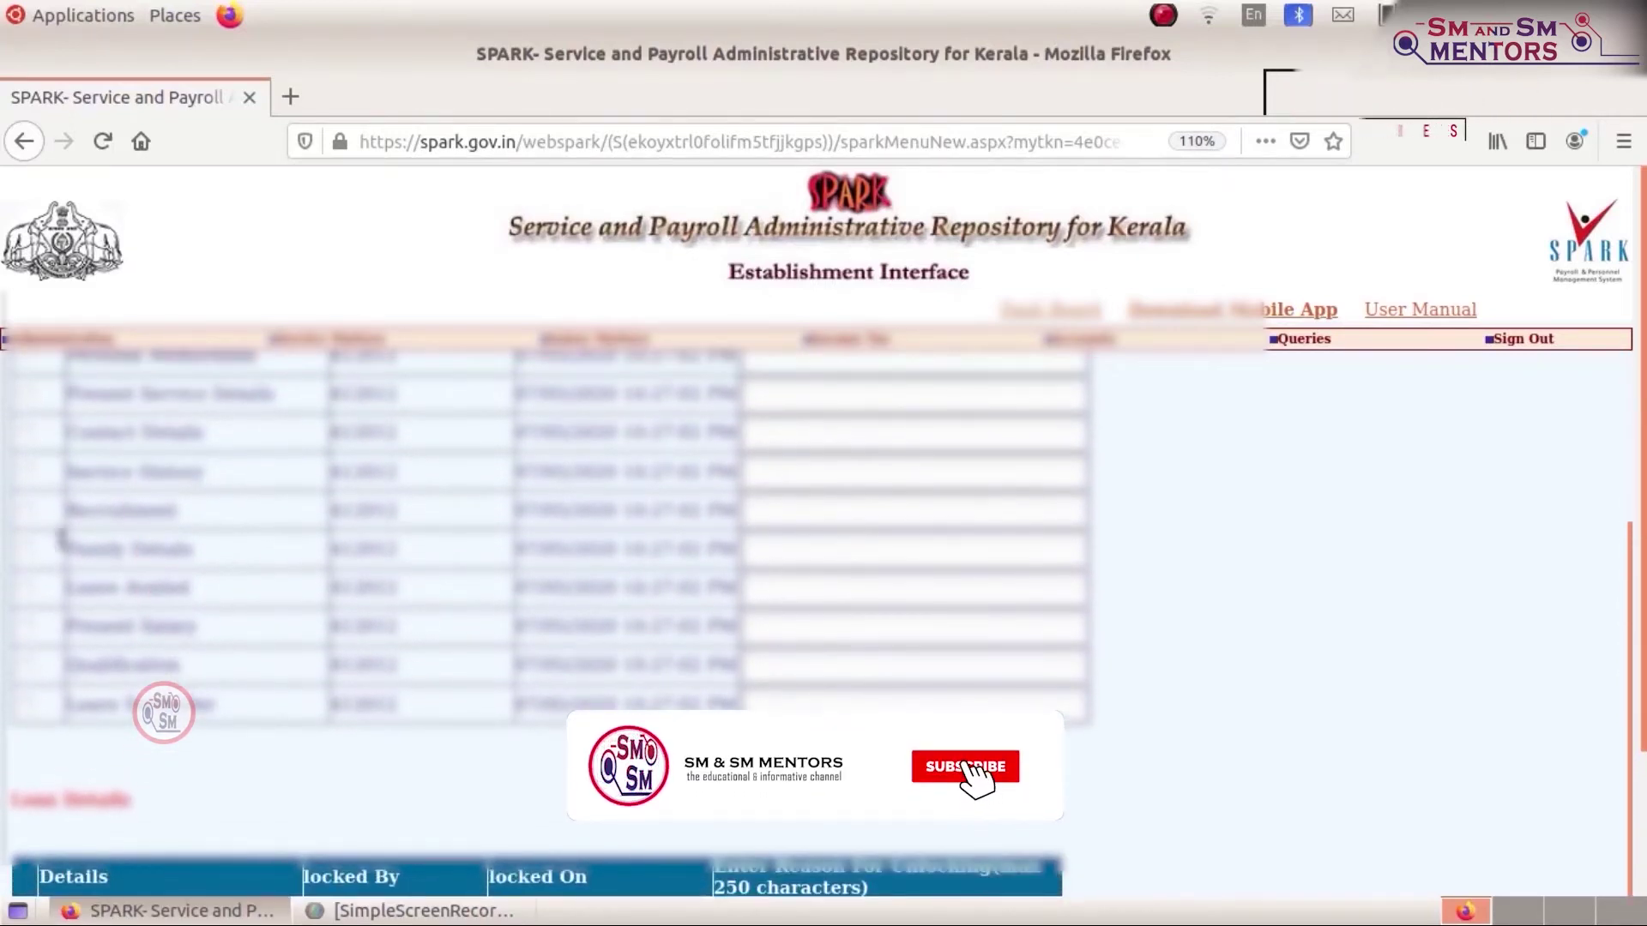
left_click(25, 473)
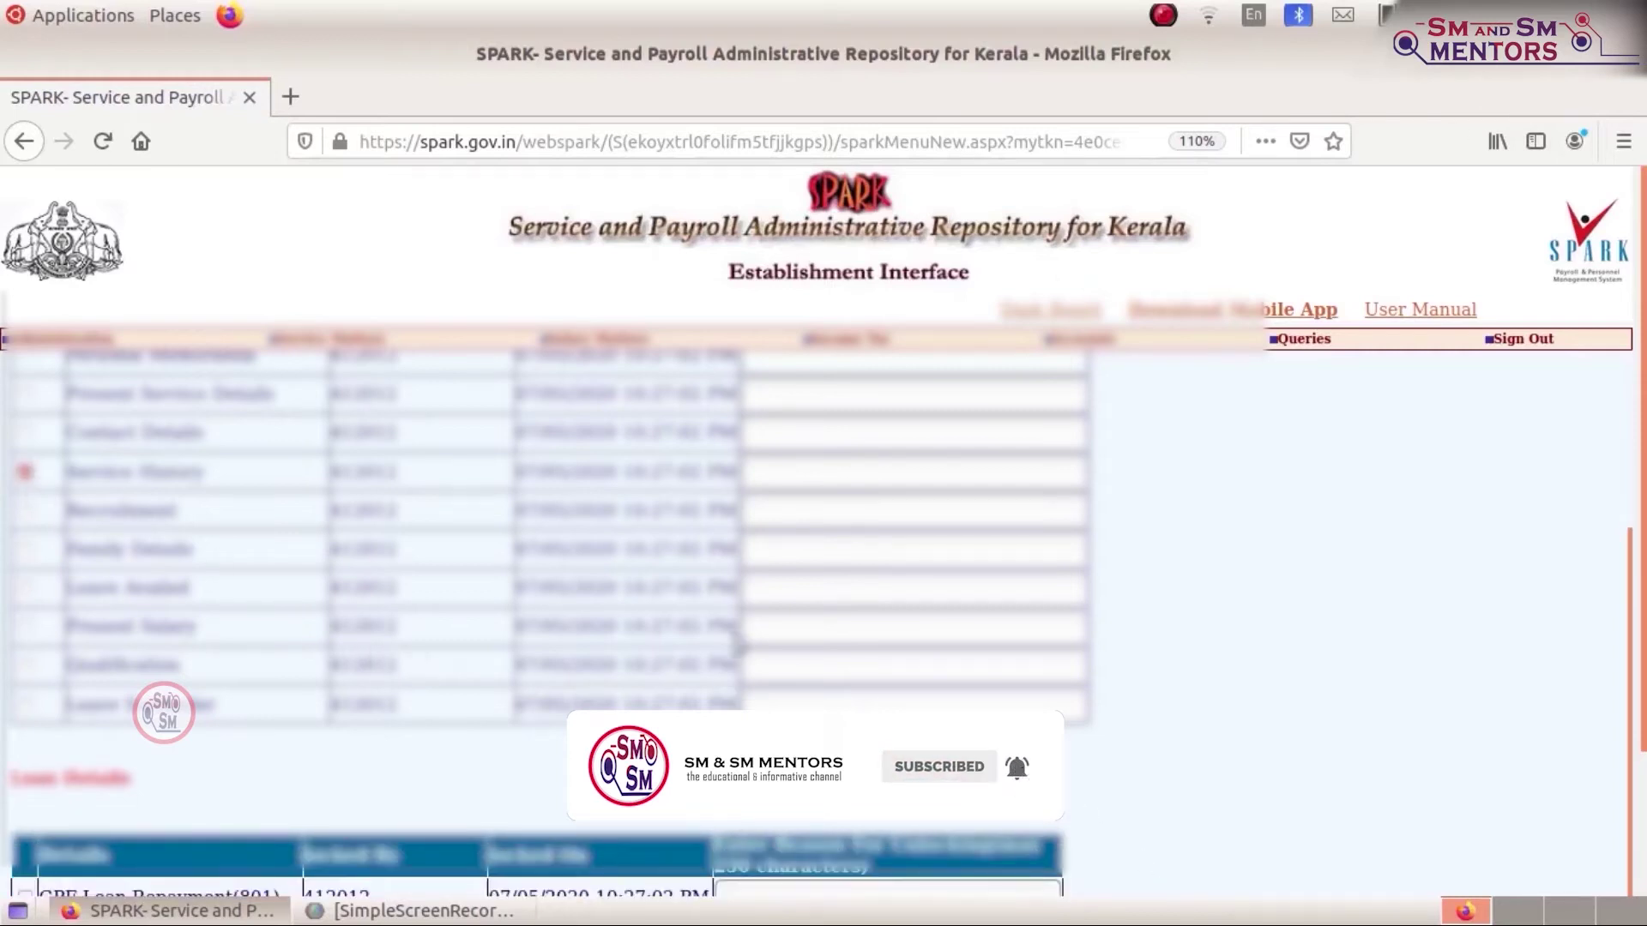
type("To make correct")
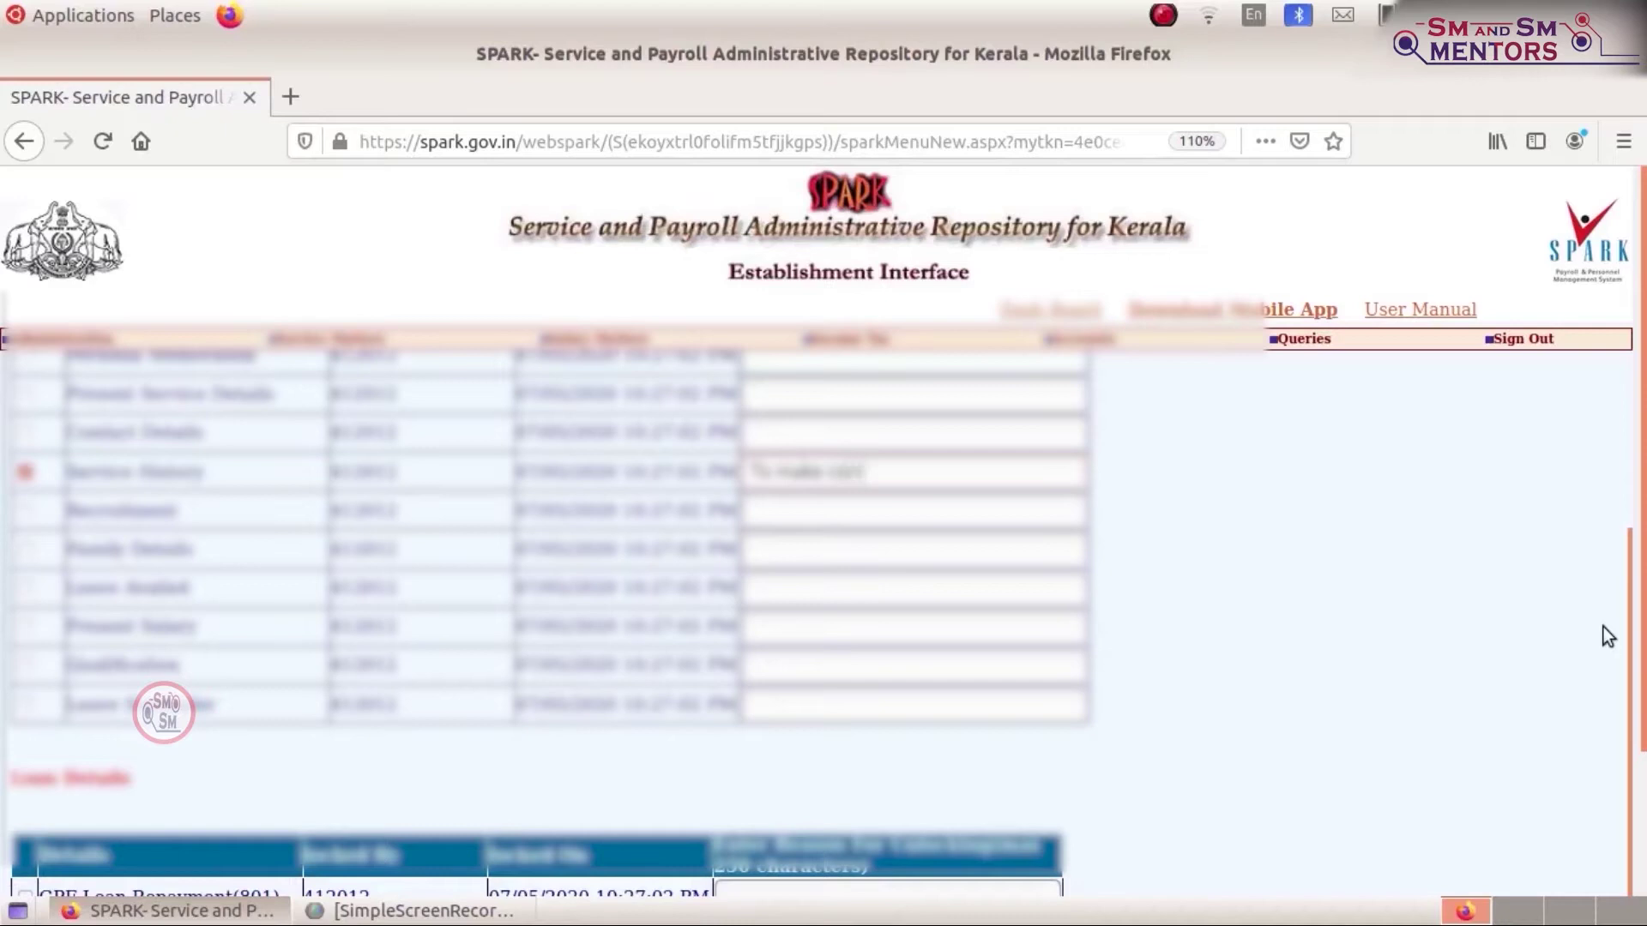
type("ion")
type("s by")
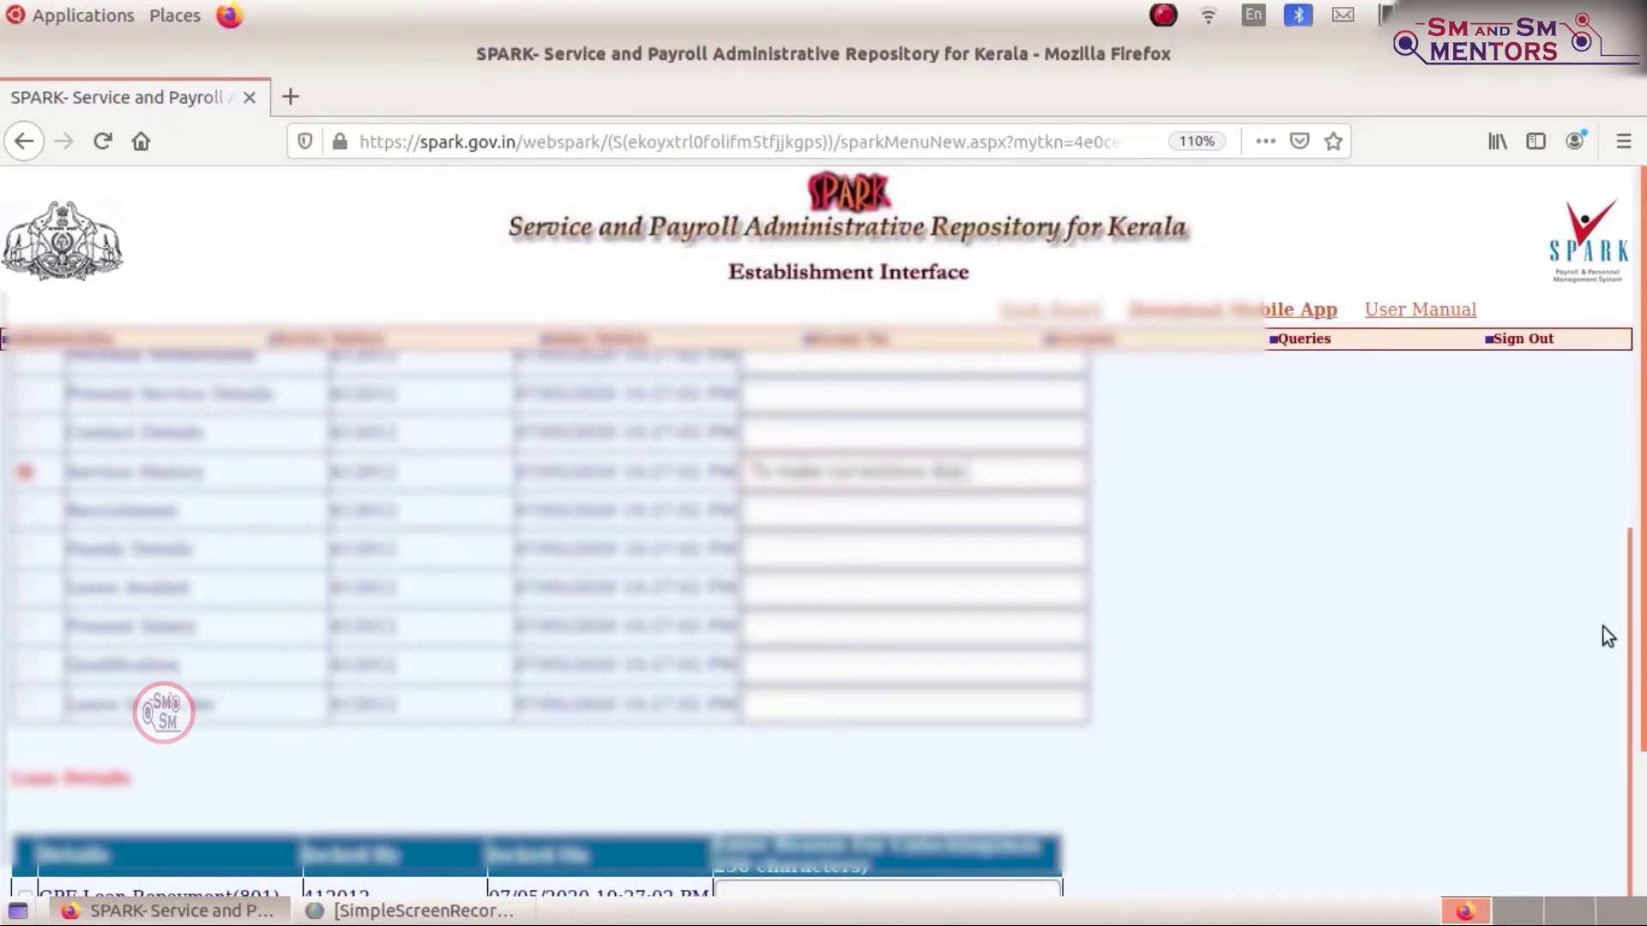
type(" to increment and")
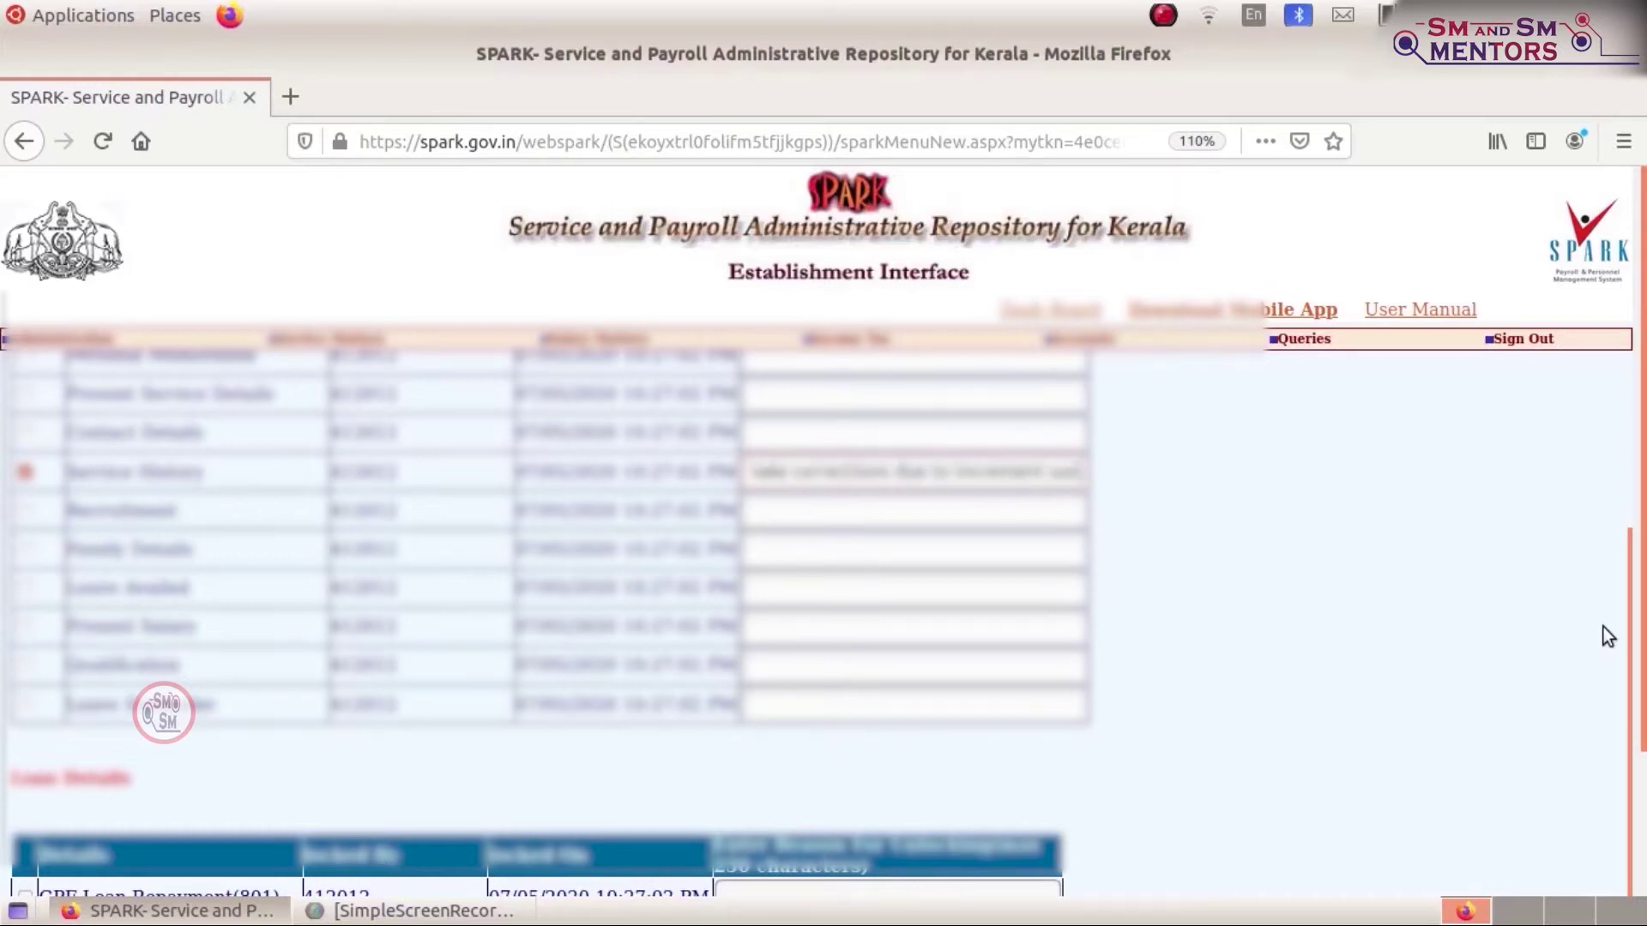
type(" sala")
scroll(955, 666, "down", 5)
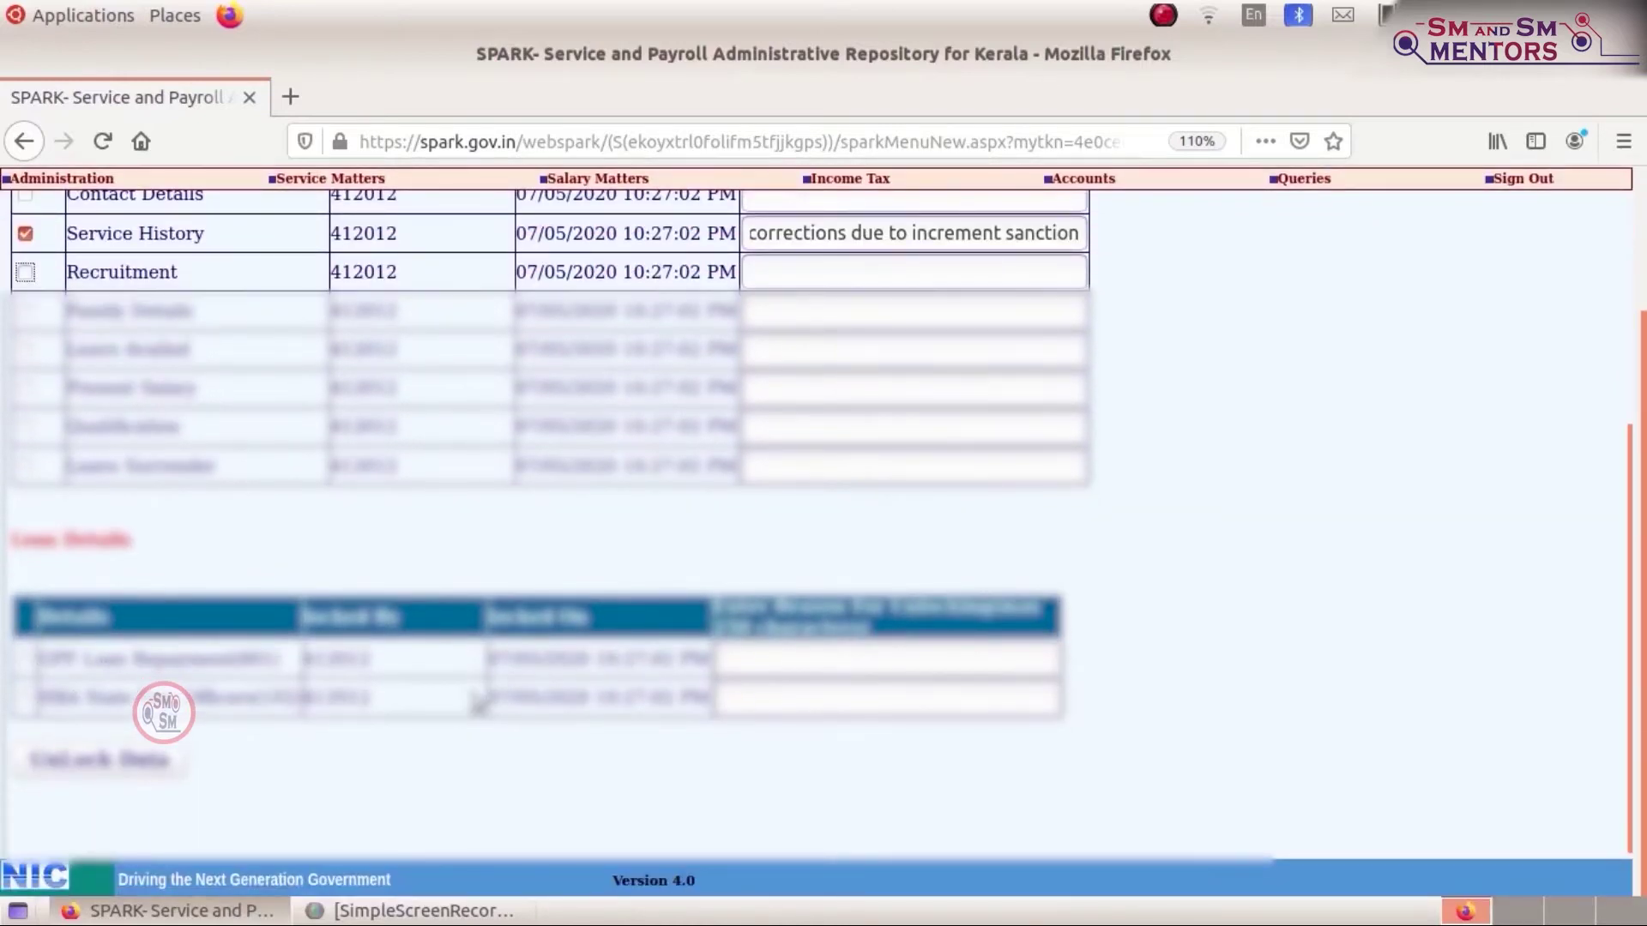
left_click(96, 759)
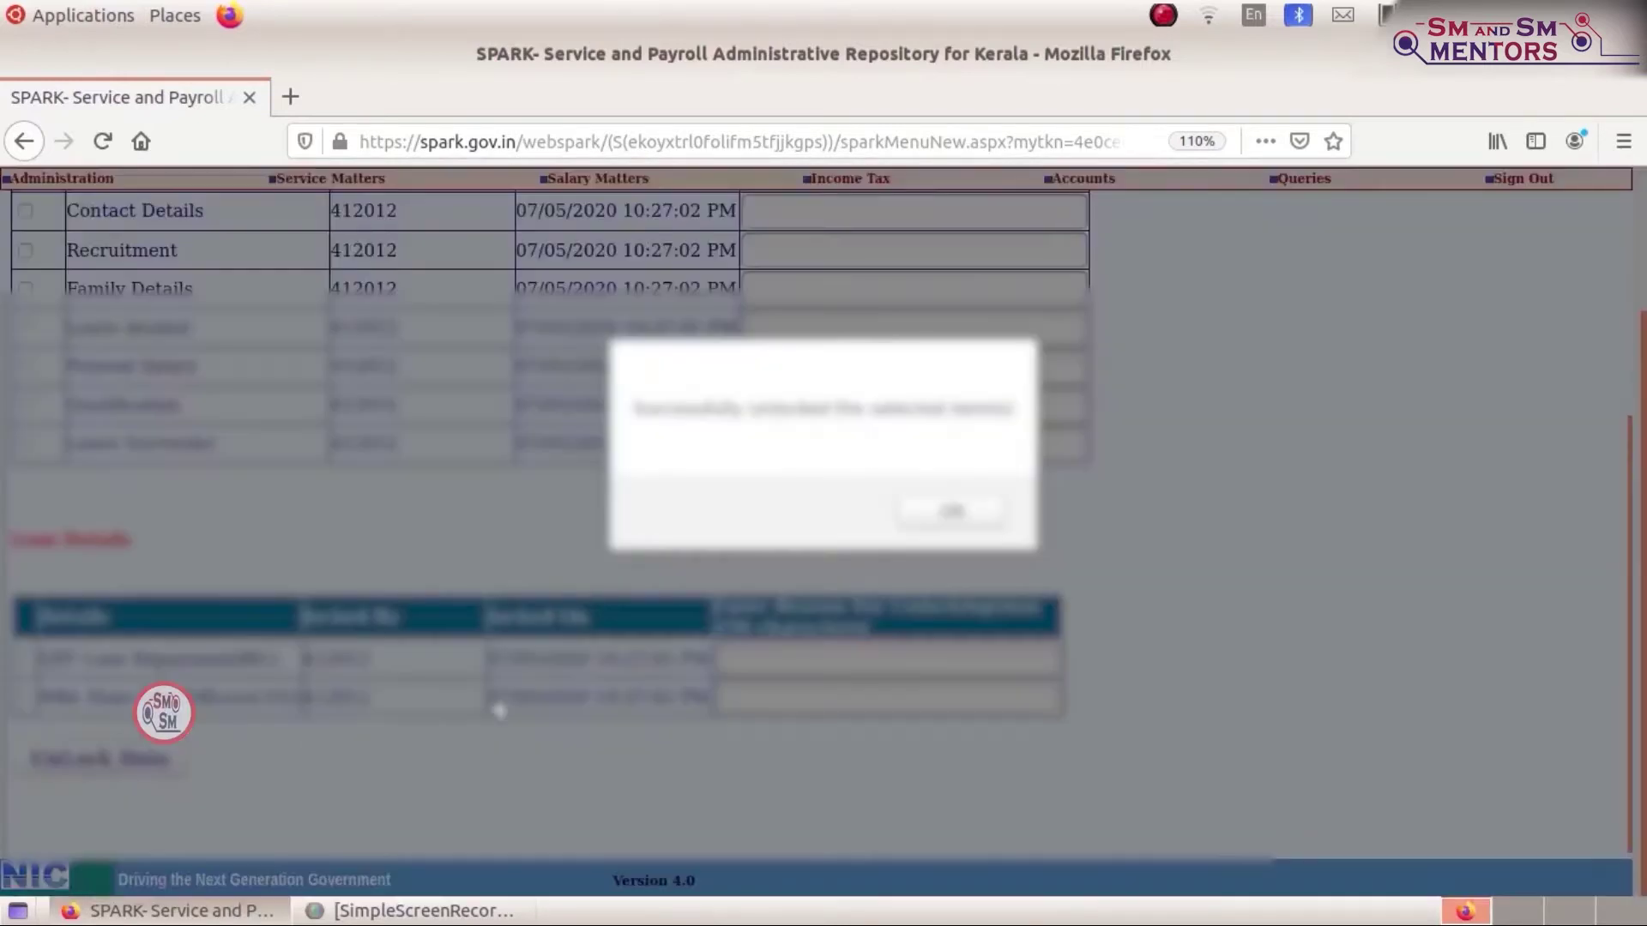
left_click(962, 513)
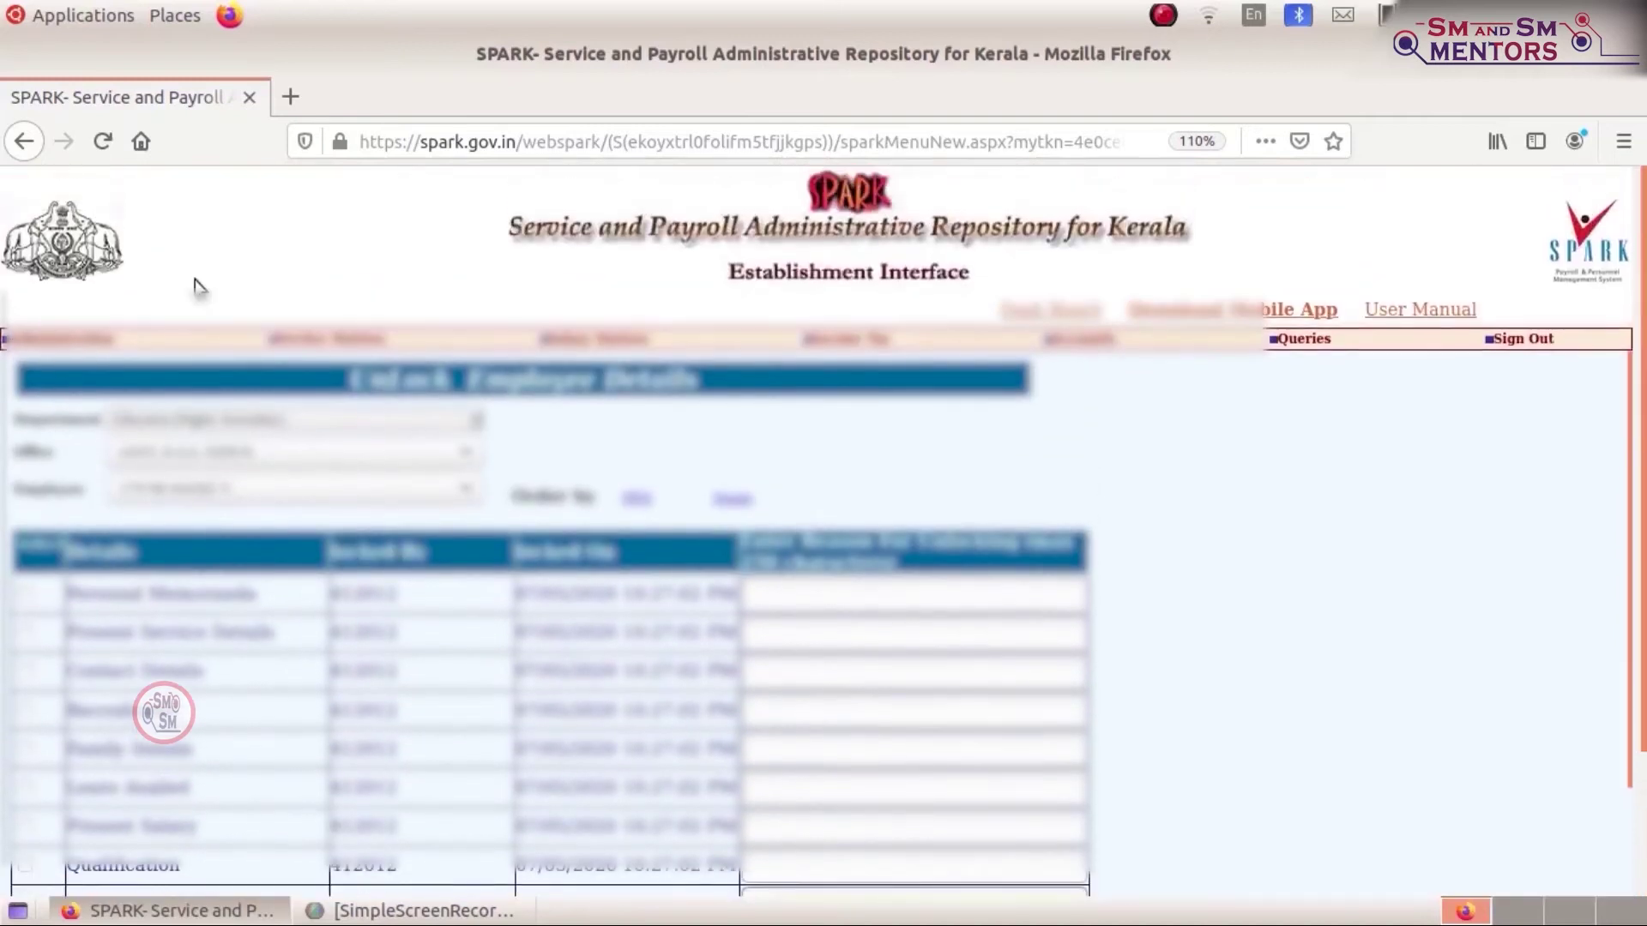
Look up the same employee again in Personal Details and go to the second page of their Service History entries
mouse_move(326, 339)
left_click(343, 276)
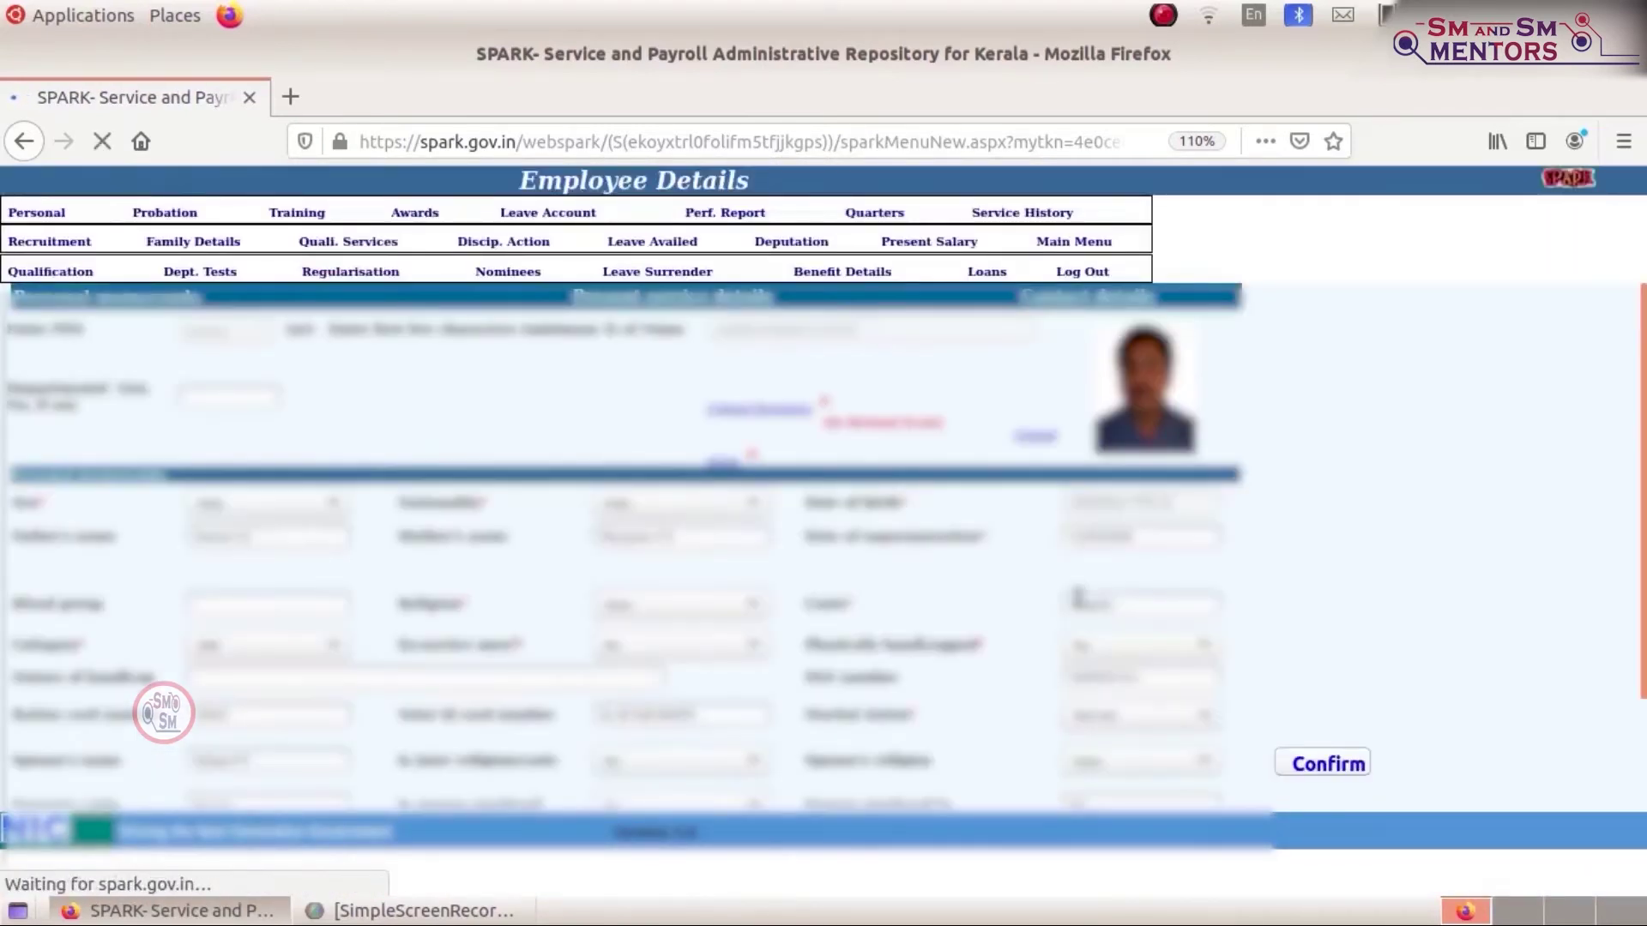
left_click(1324, 828)
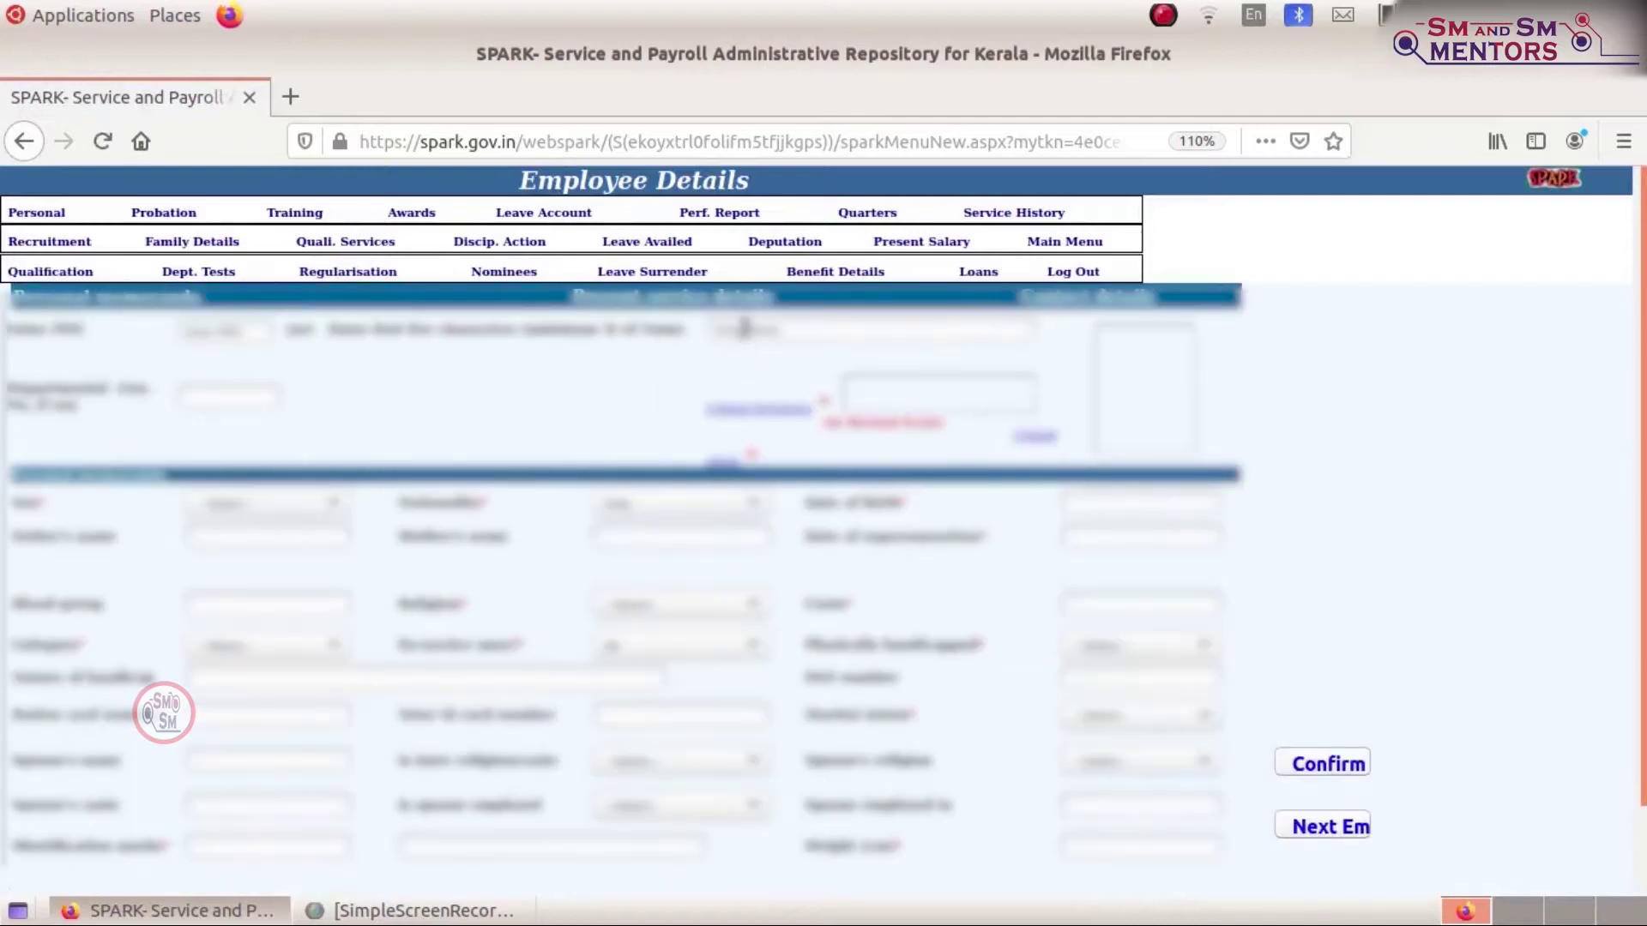
type("14")
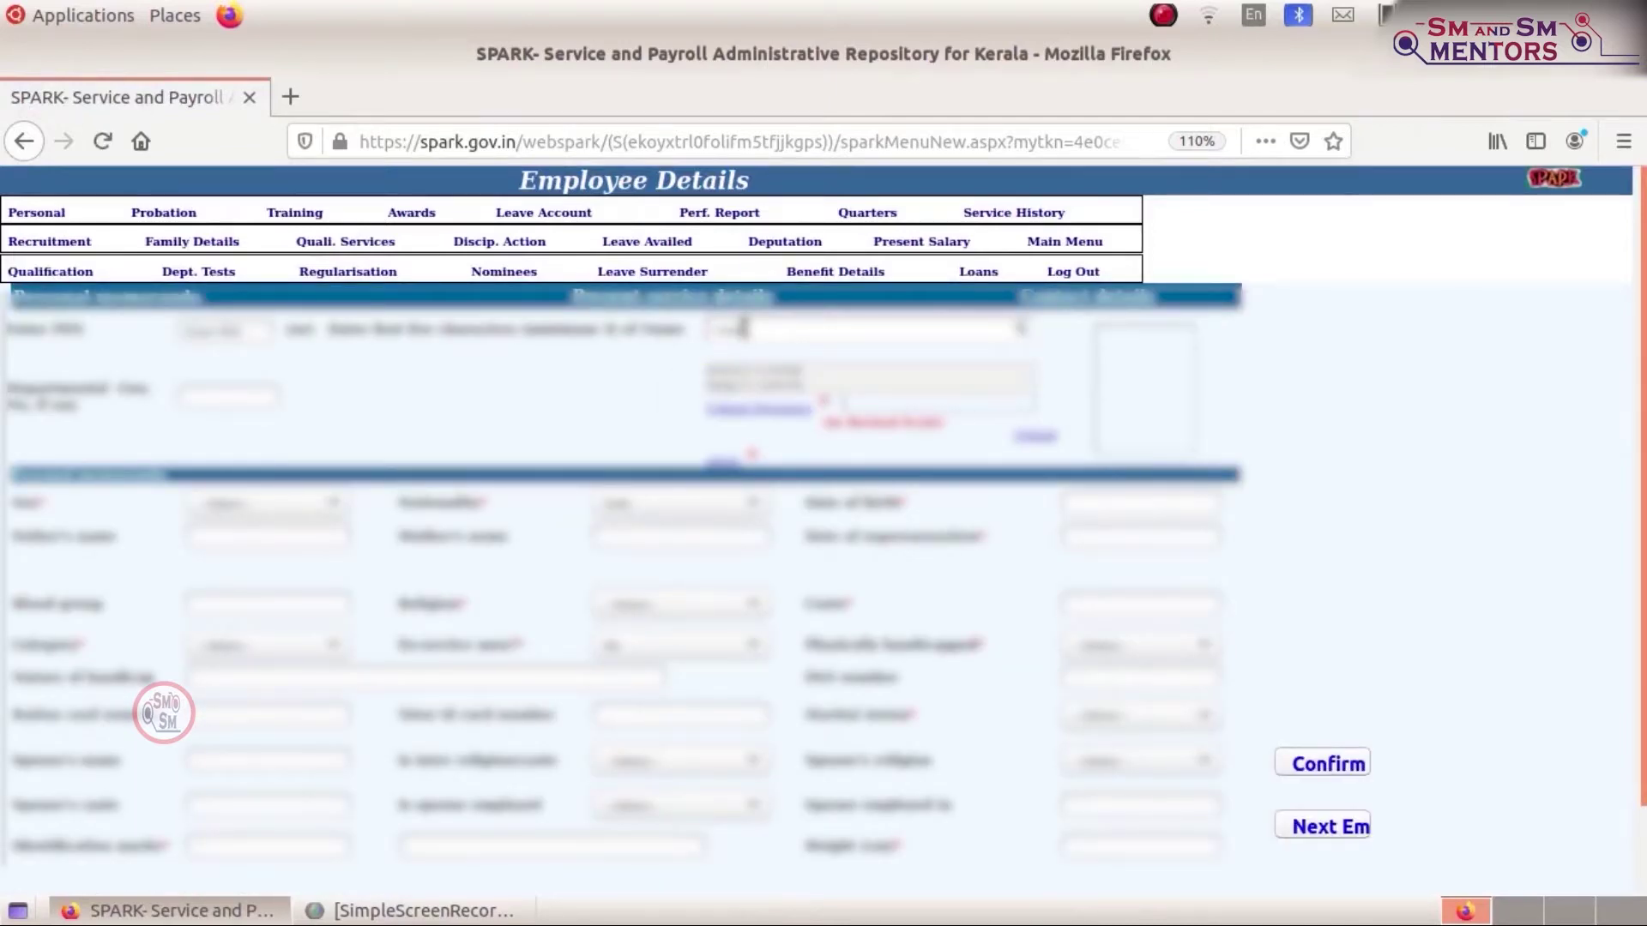
left_click(826, 388)
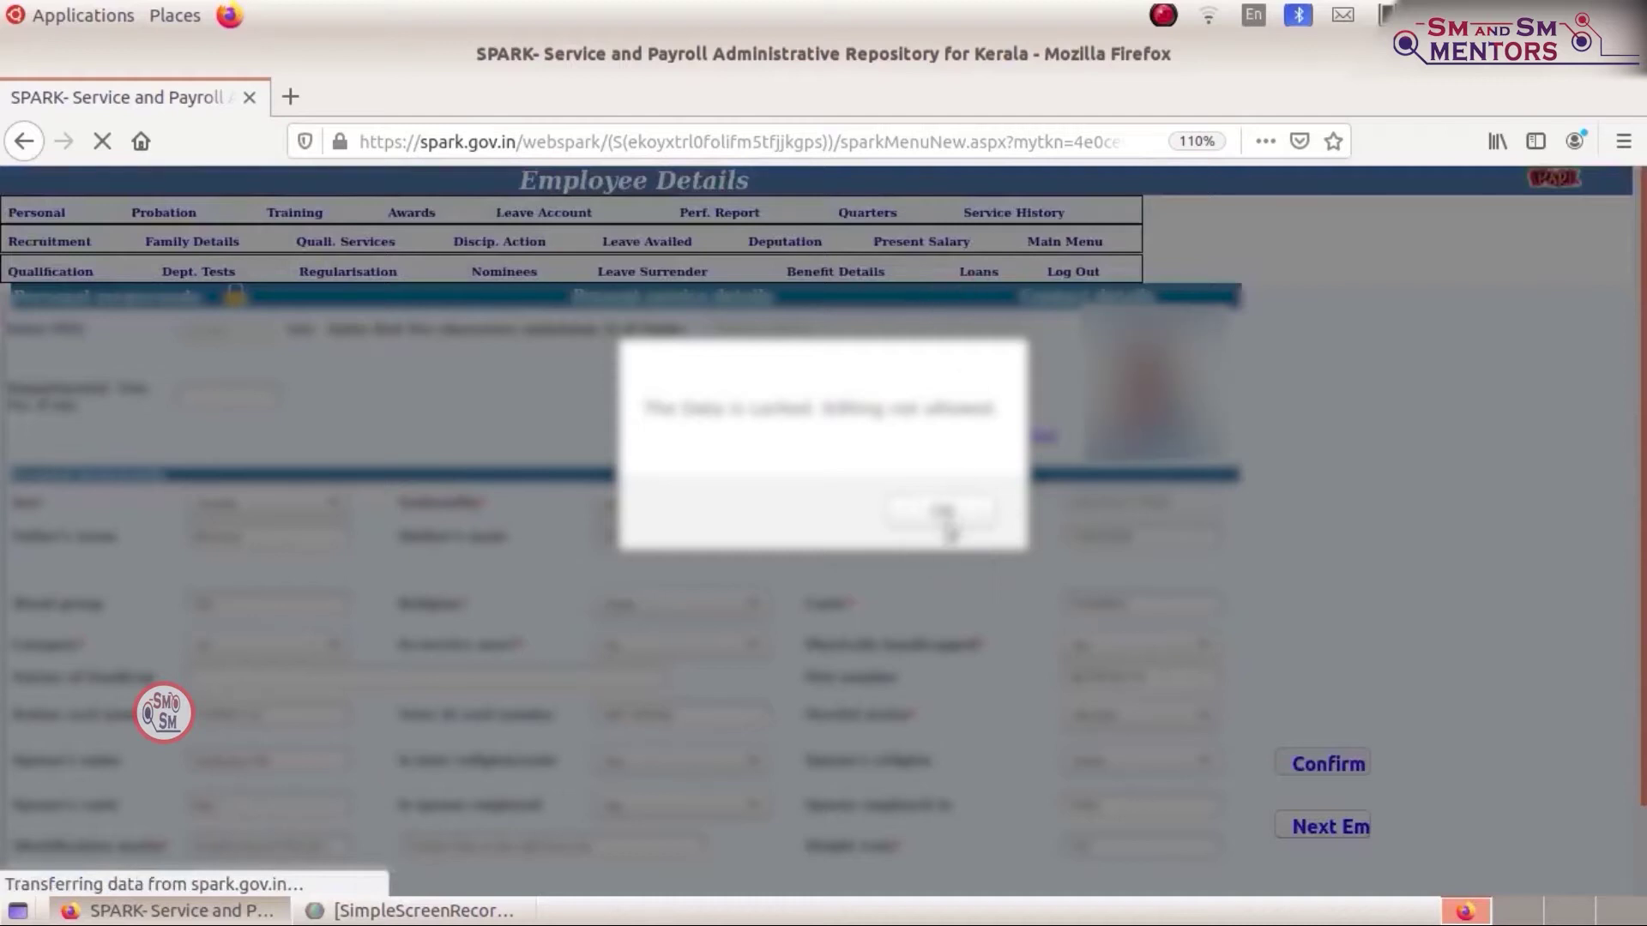
left_click(949, 520)
left_click(1012, 216)
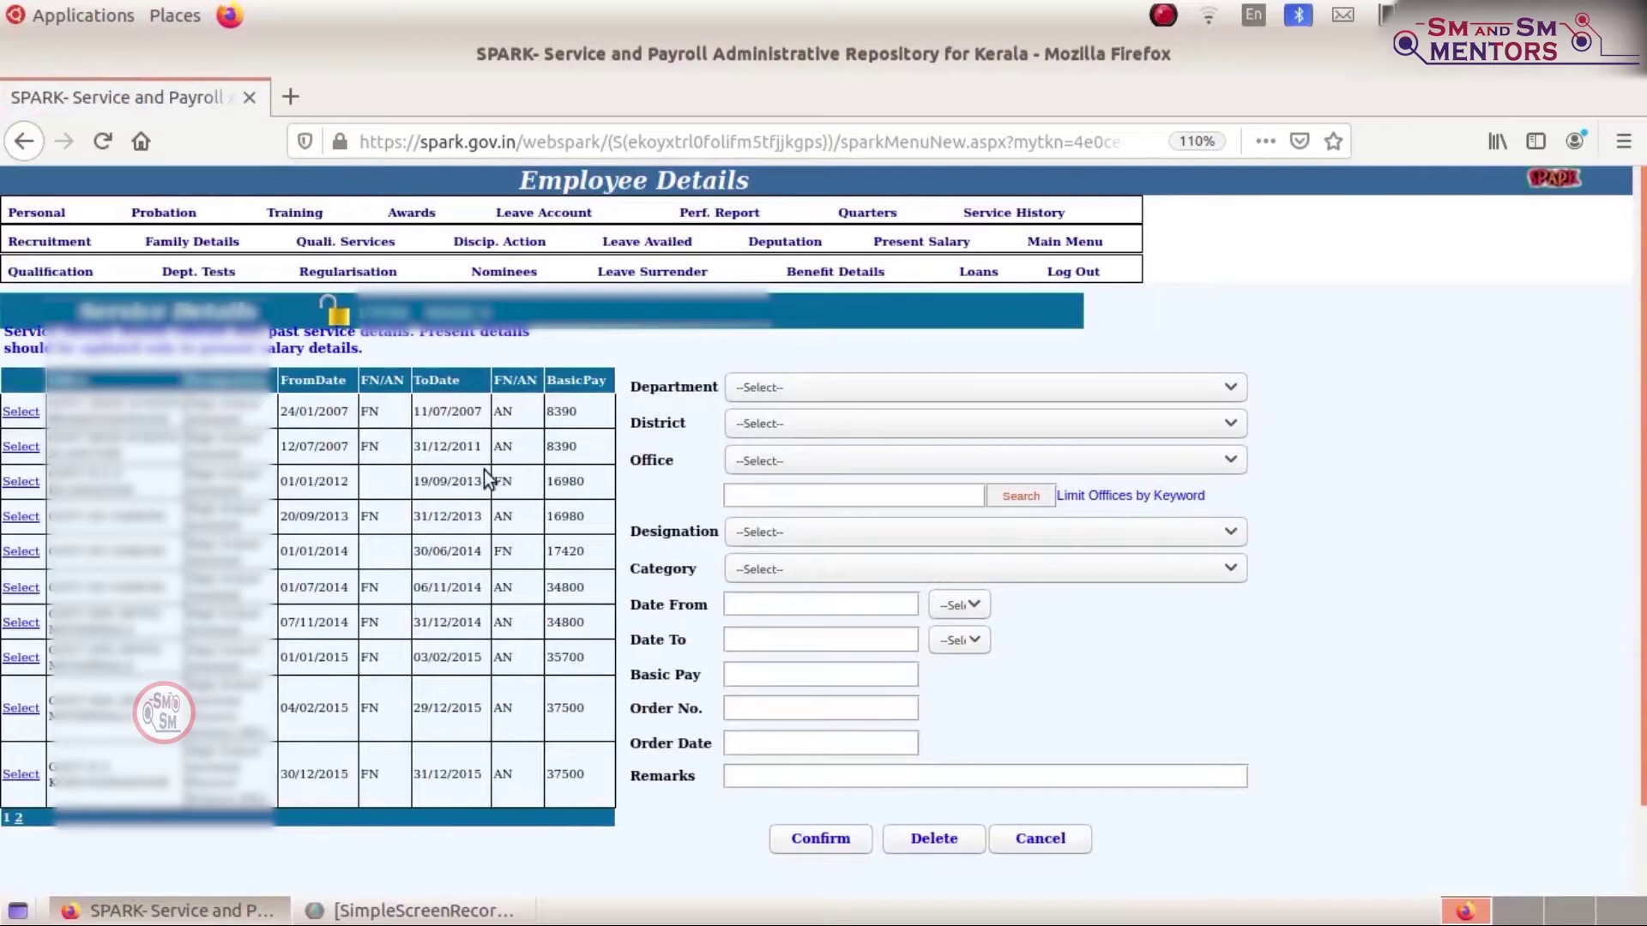
left_click(19, 819)
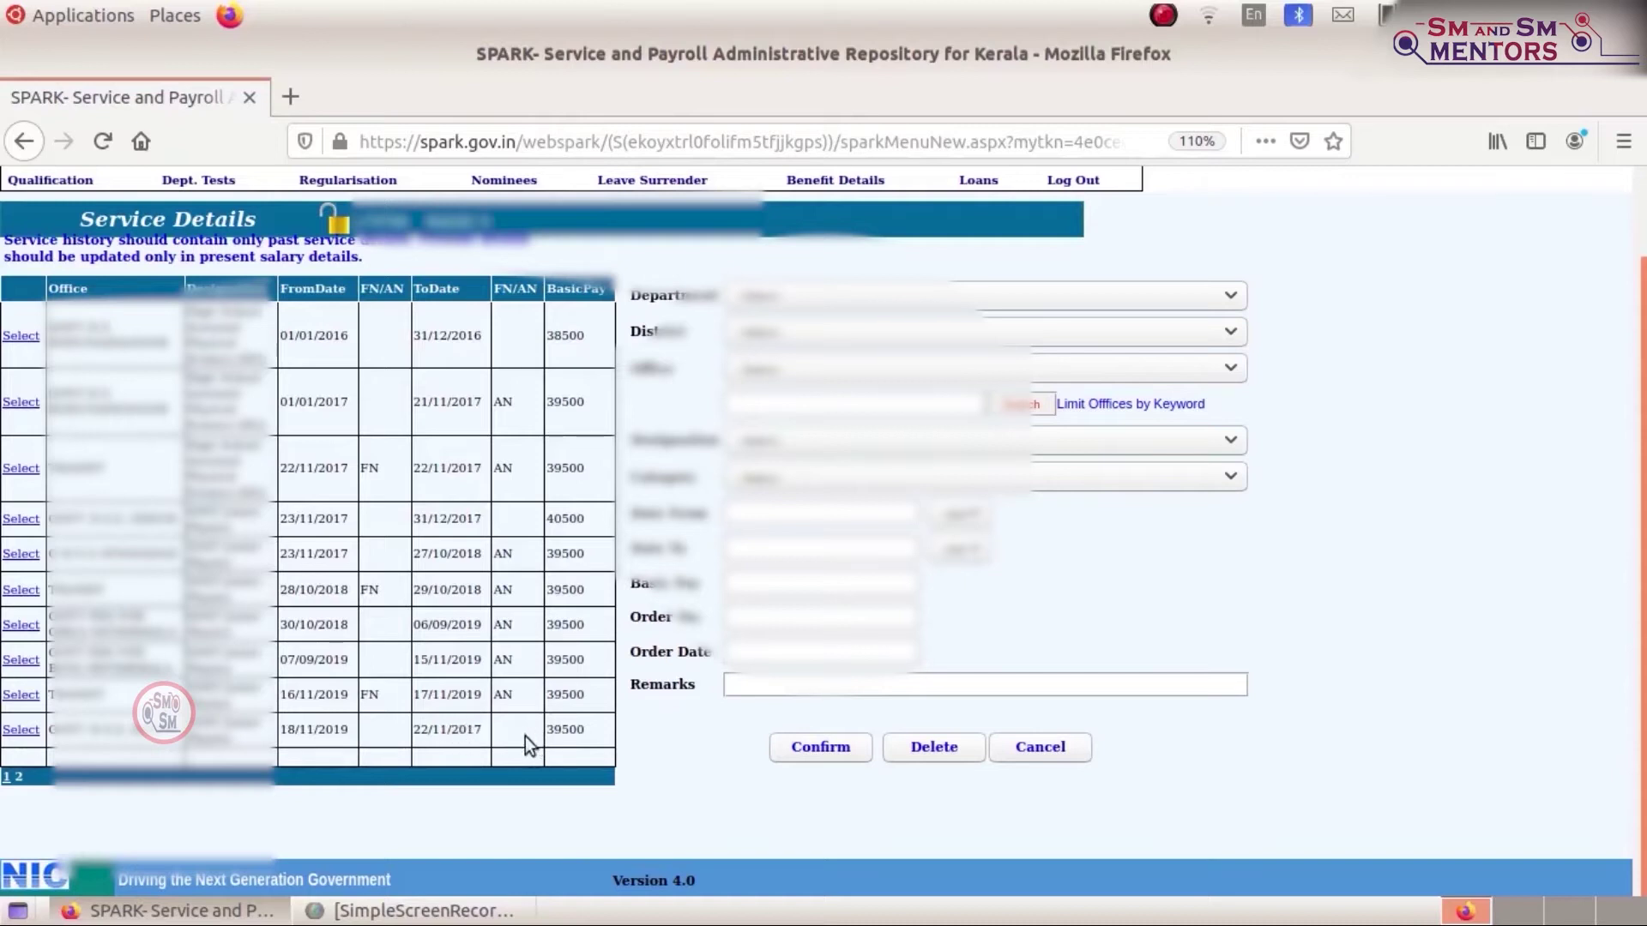
Delete the service history entries running 18/11/2019 to 22/11/2017 and 23/11/2017 to 31/12/2017
left_click(26, 731)
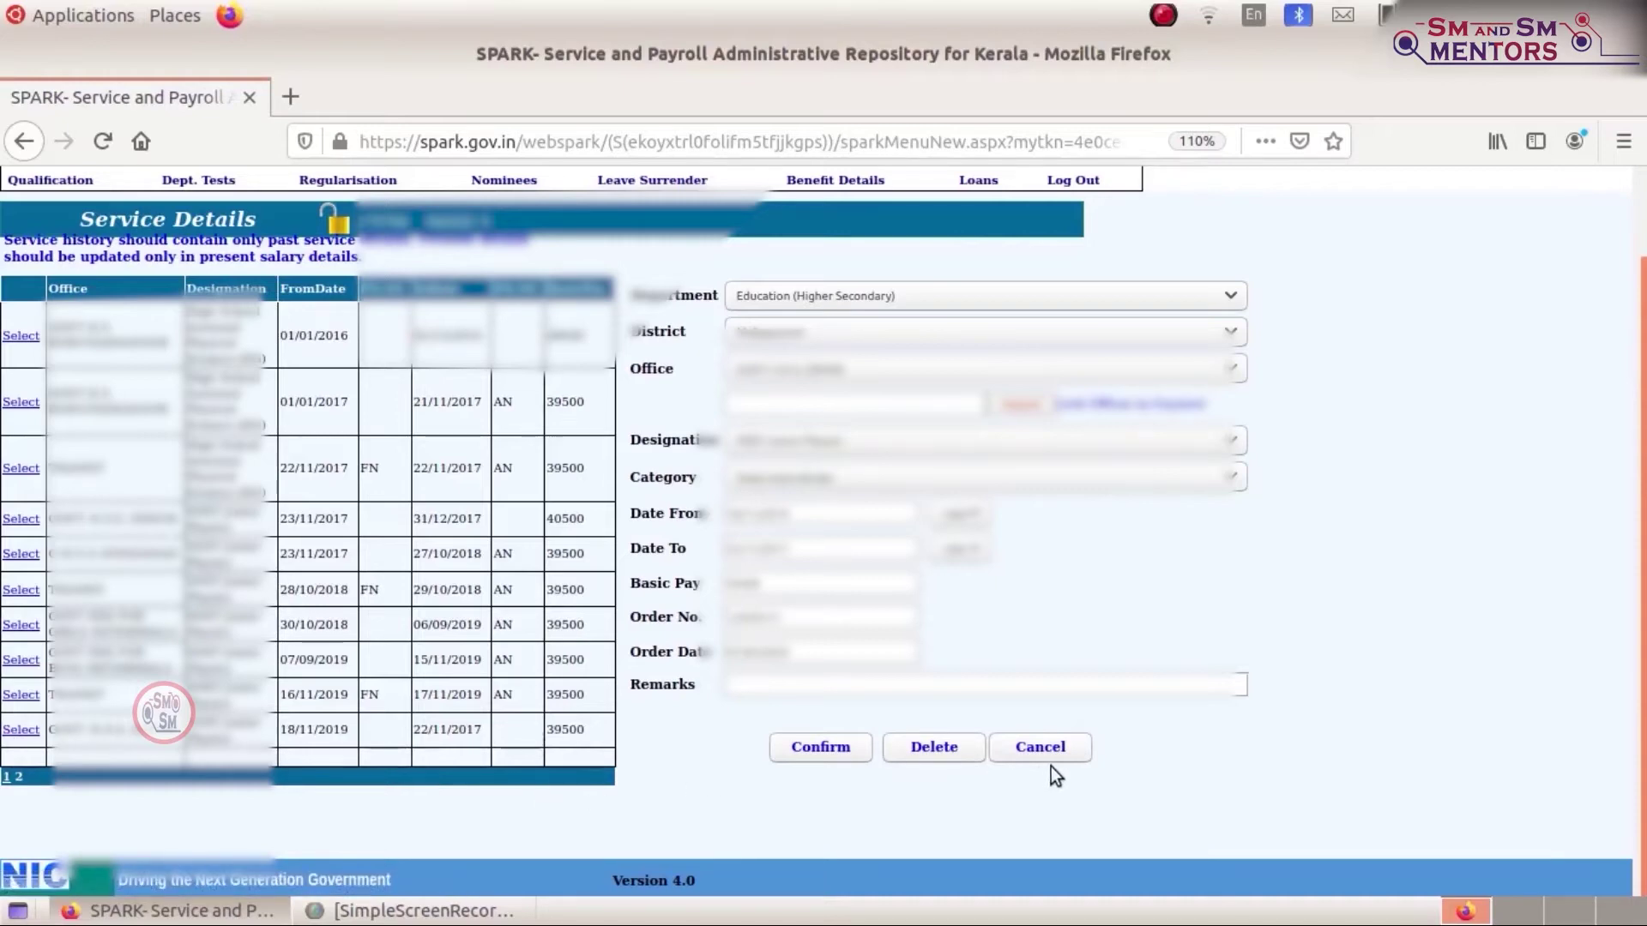
left_click(944, 755)
left_click(922, 512)
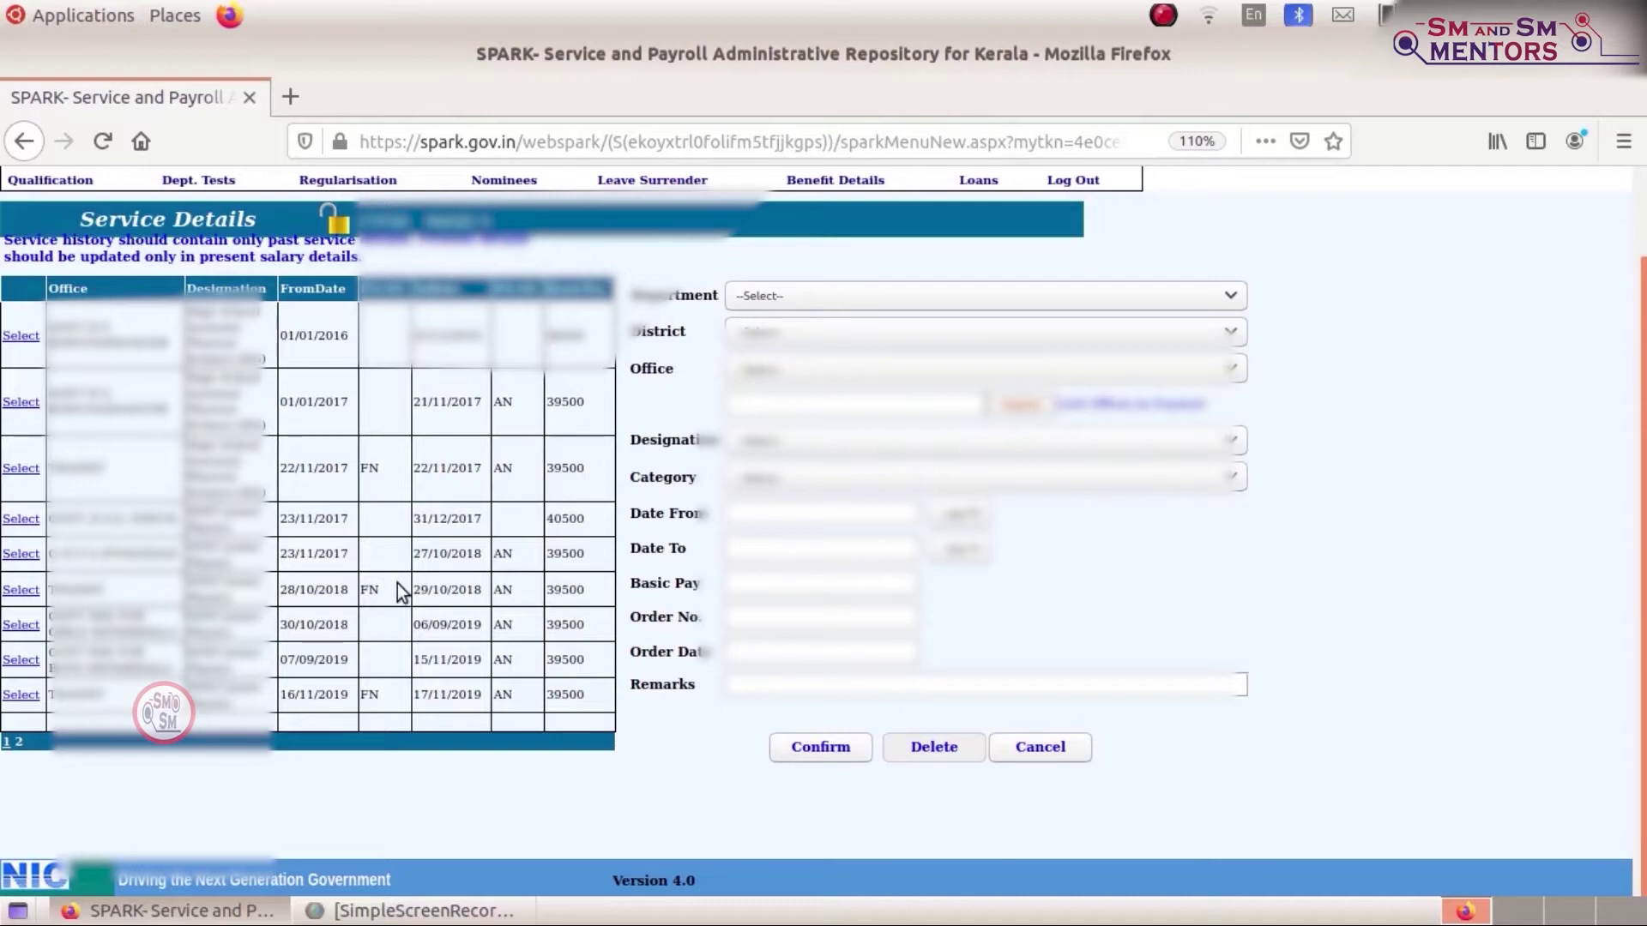
left_click(29, 525)
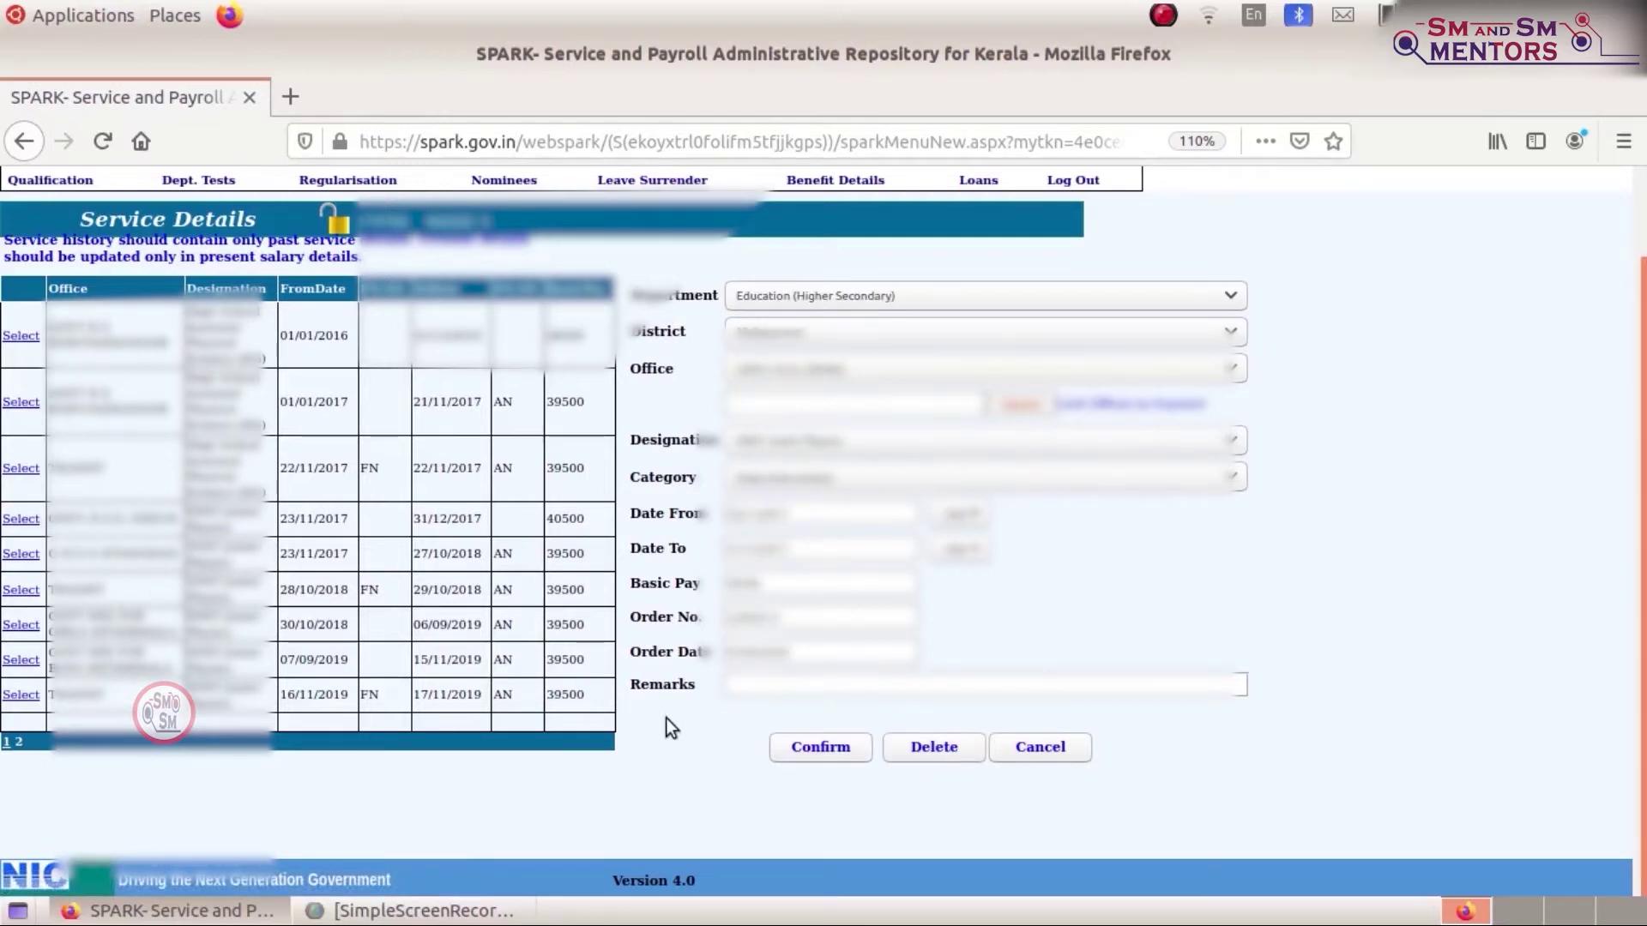
left_click(933, 749)
left_click(928, 517)
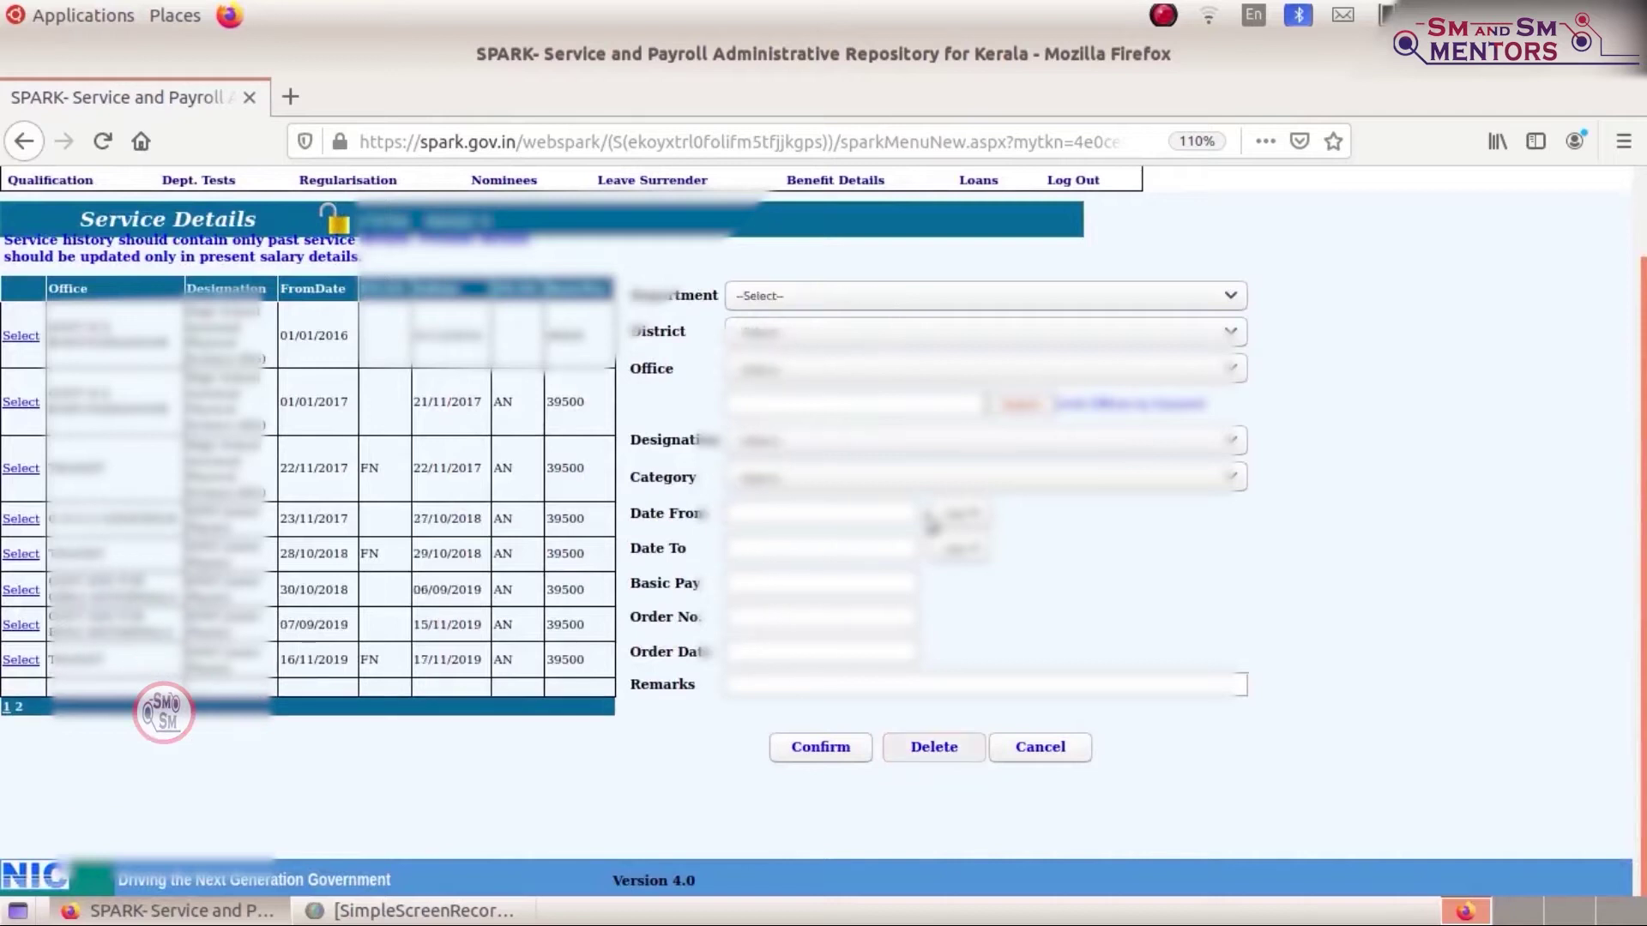
Try to save the service entry starting 23/11/2017 with basic pay 39500
left_click(21, 520)
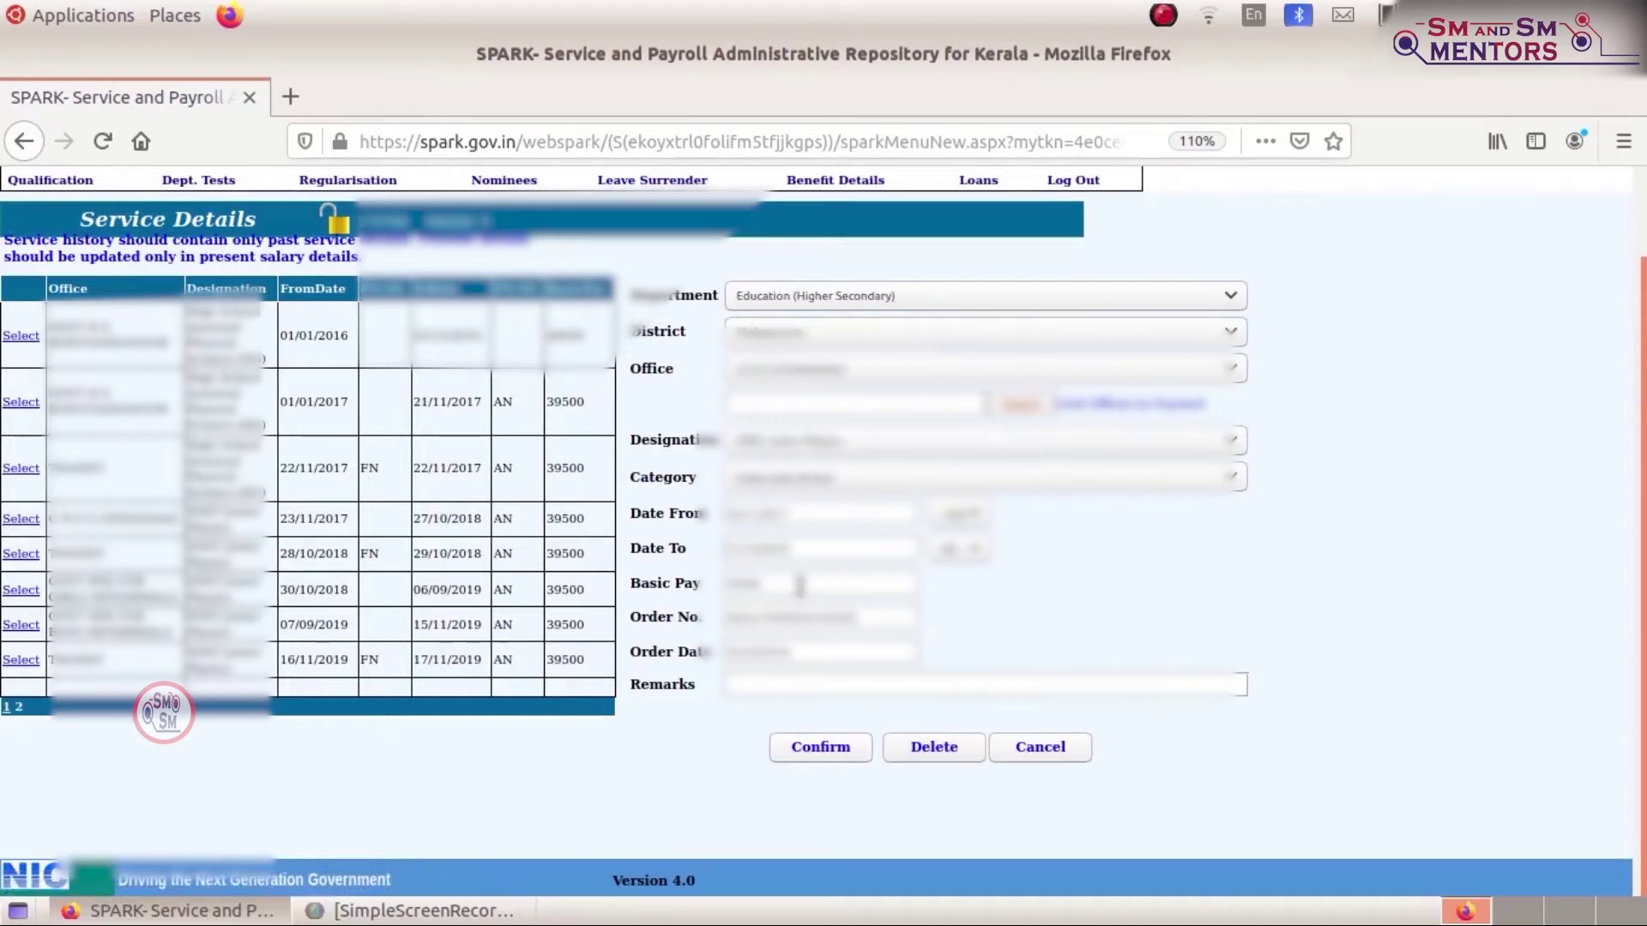
key("BackSpace")
type("39500")
left_click(823, 746)
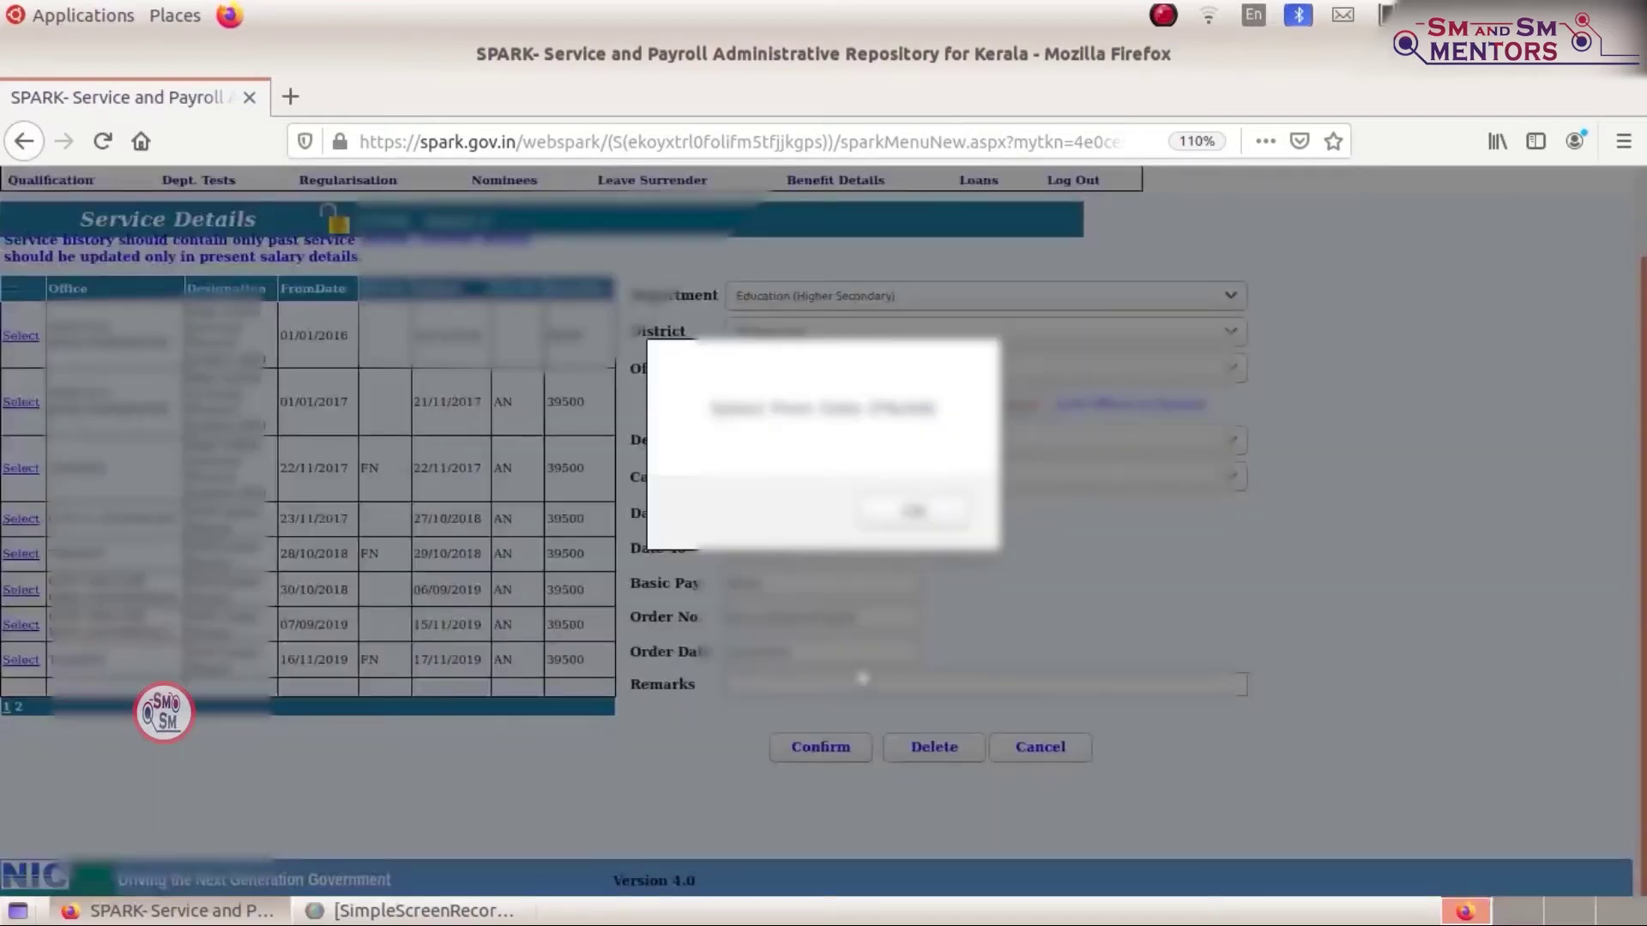
left_click(941, 518)
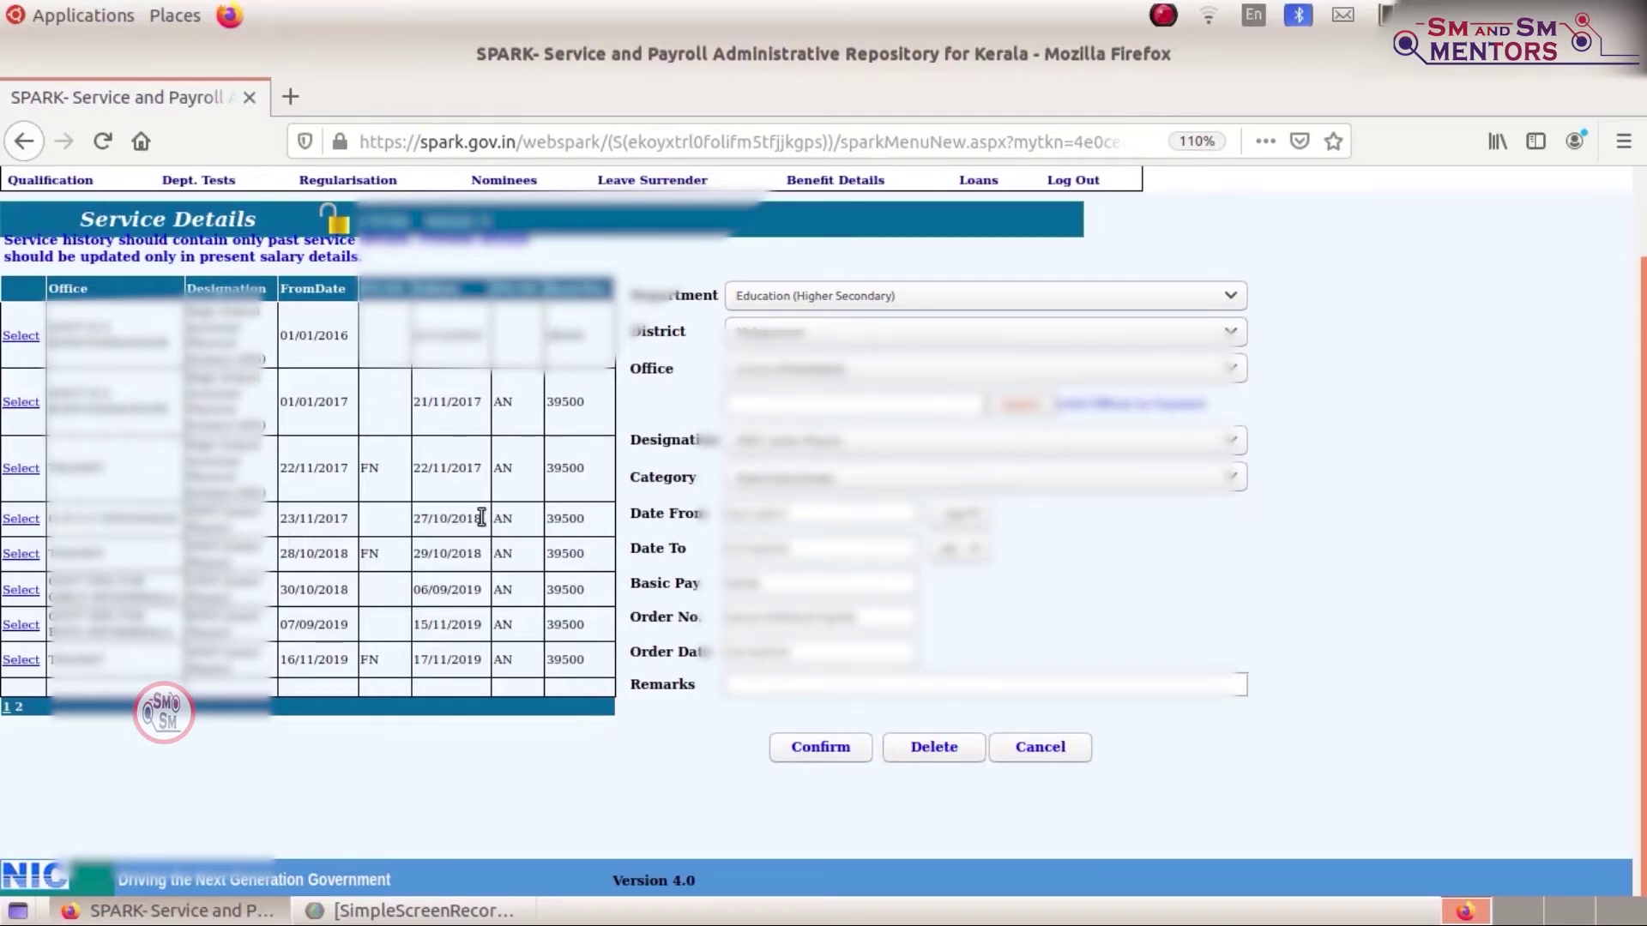
Change the 23/11/2017 service entry to end on 31/12/2017, set its start session to FN, and save it
left_click(24, 520)
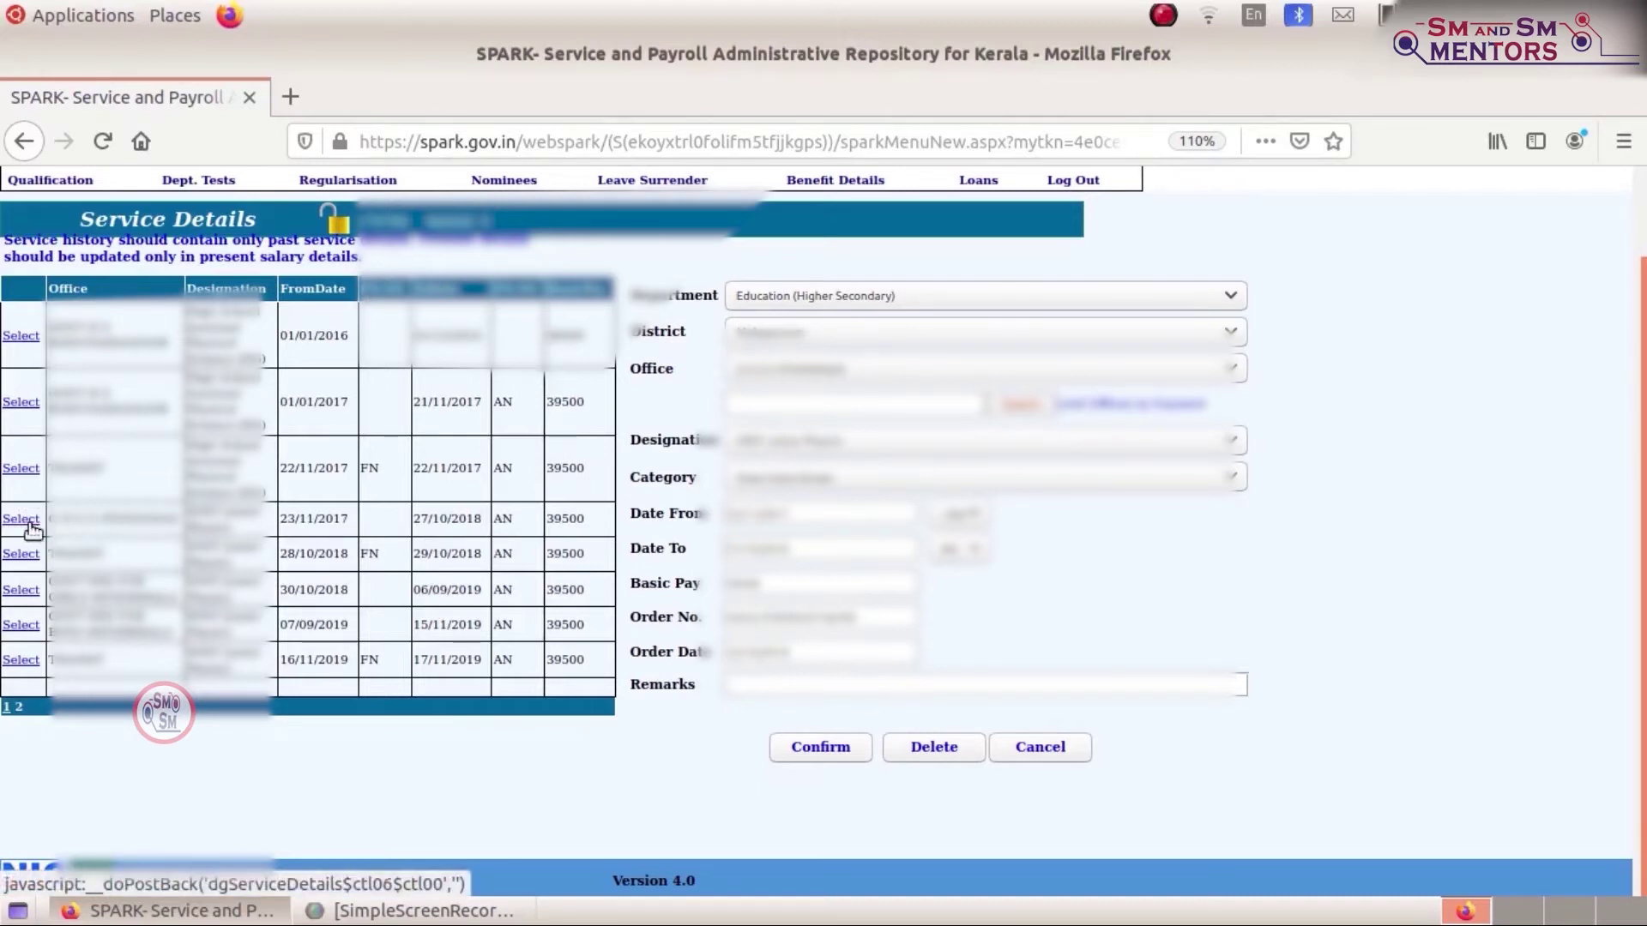
double_click(830, 557)
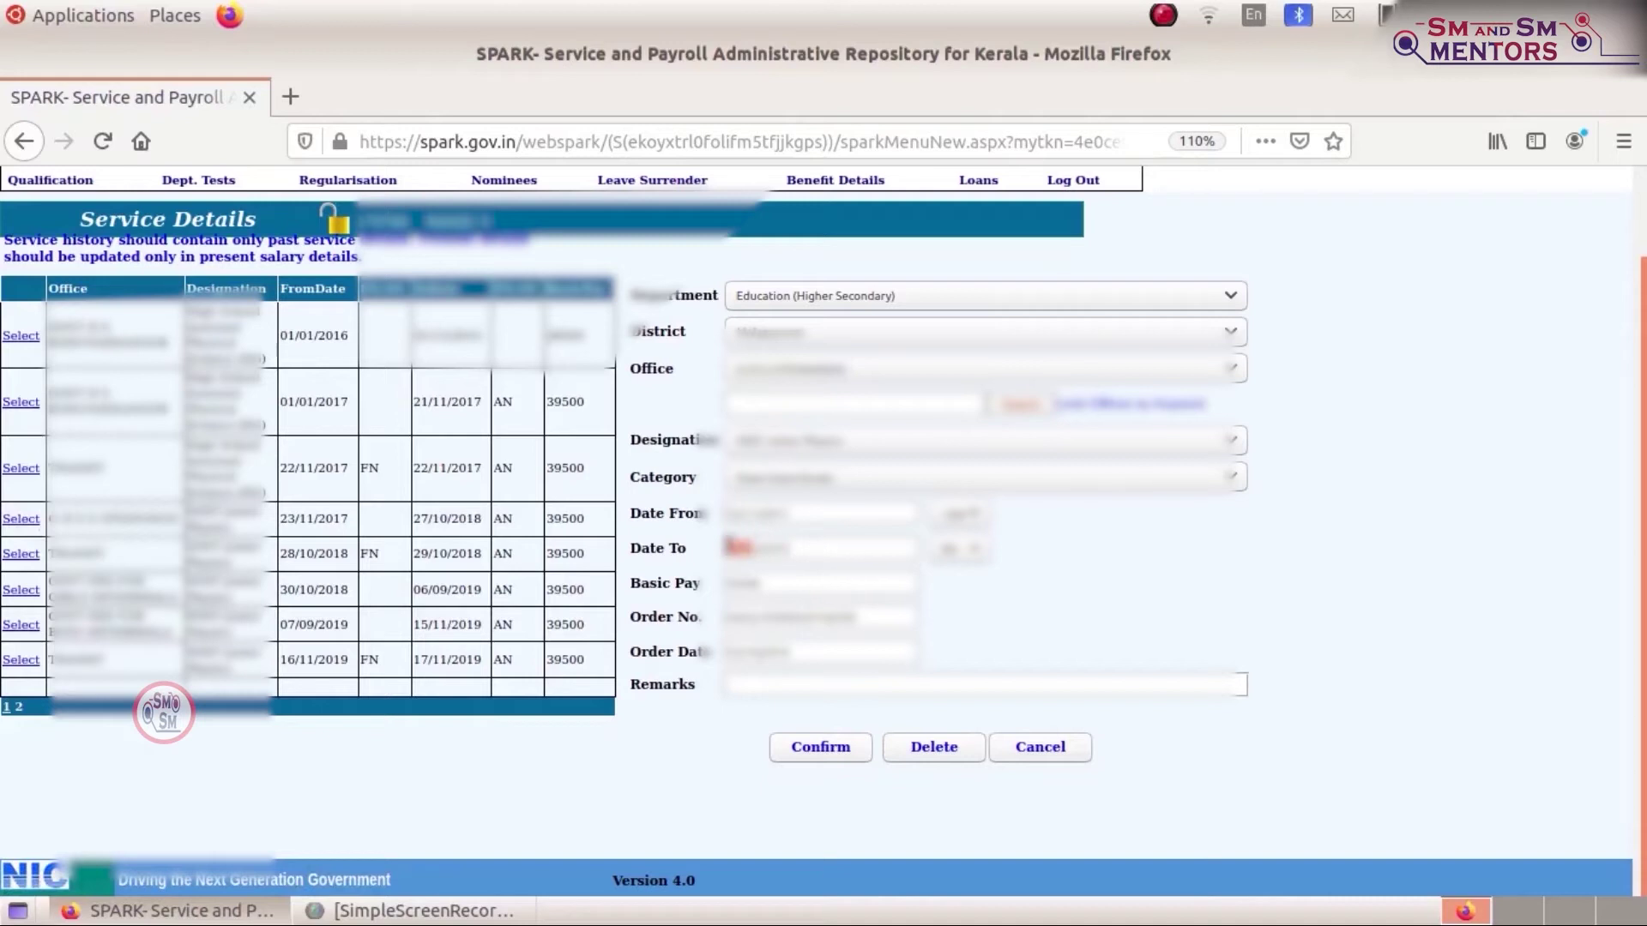
key("BackSpace")
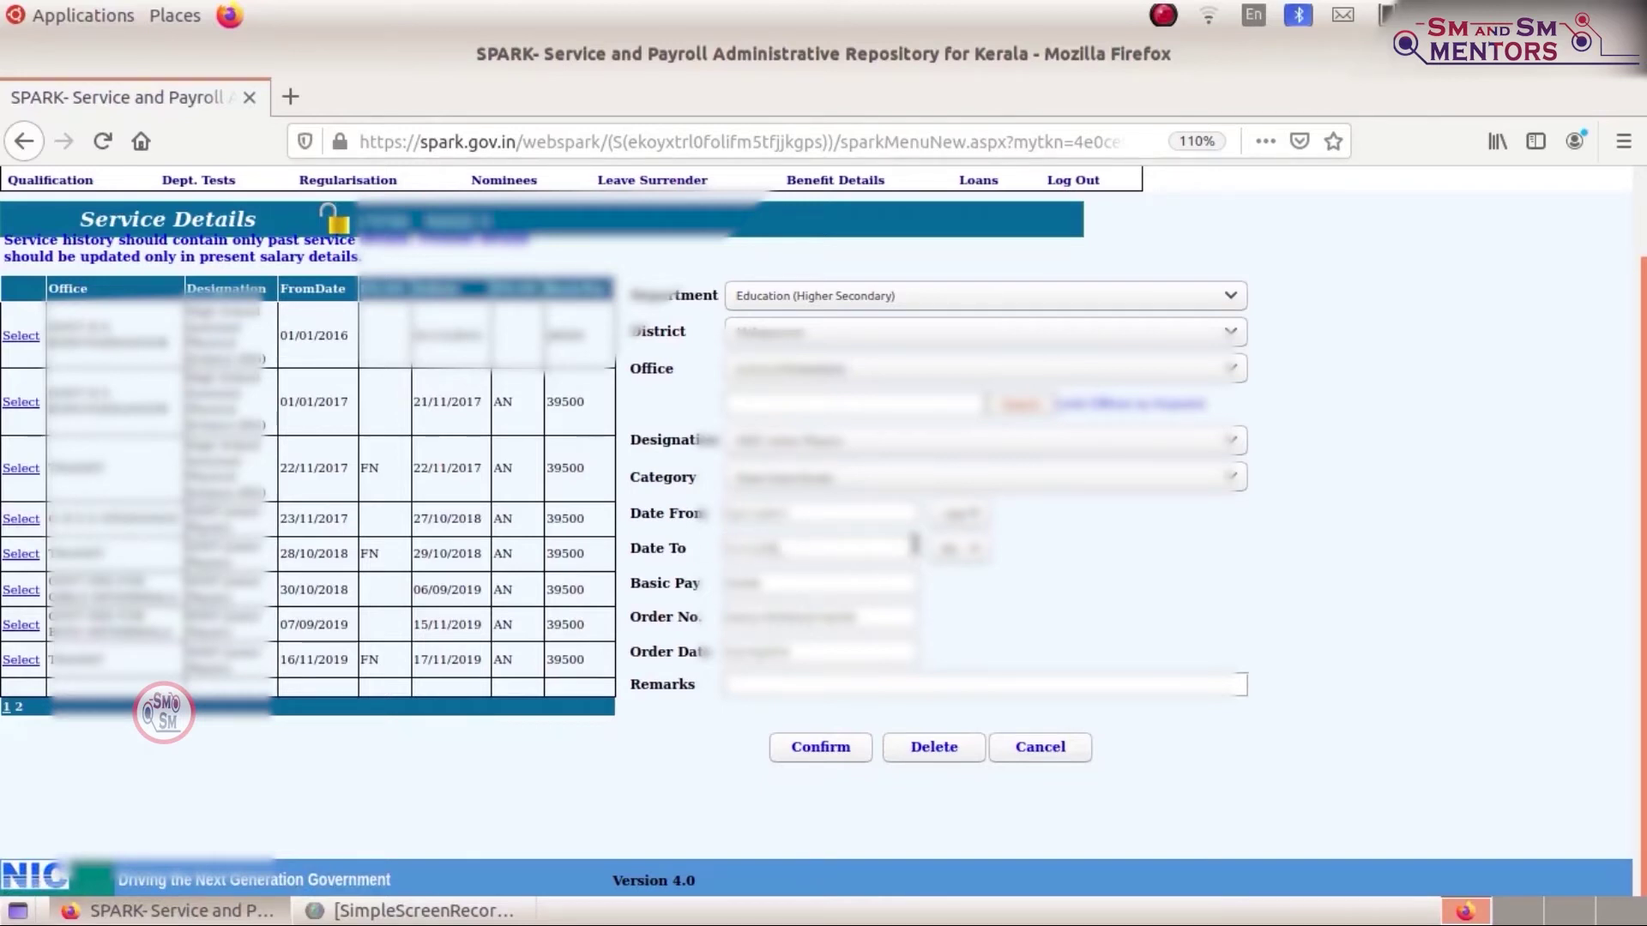
type("019")
left_click(840, 757)
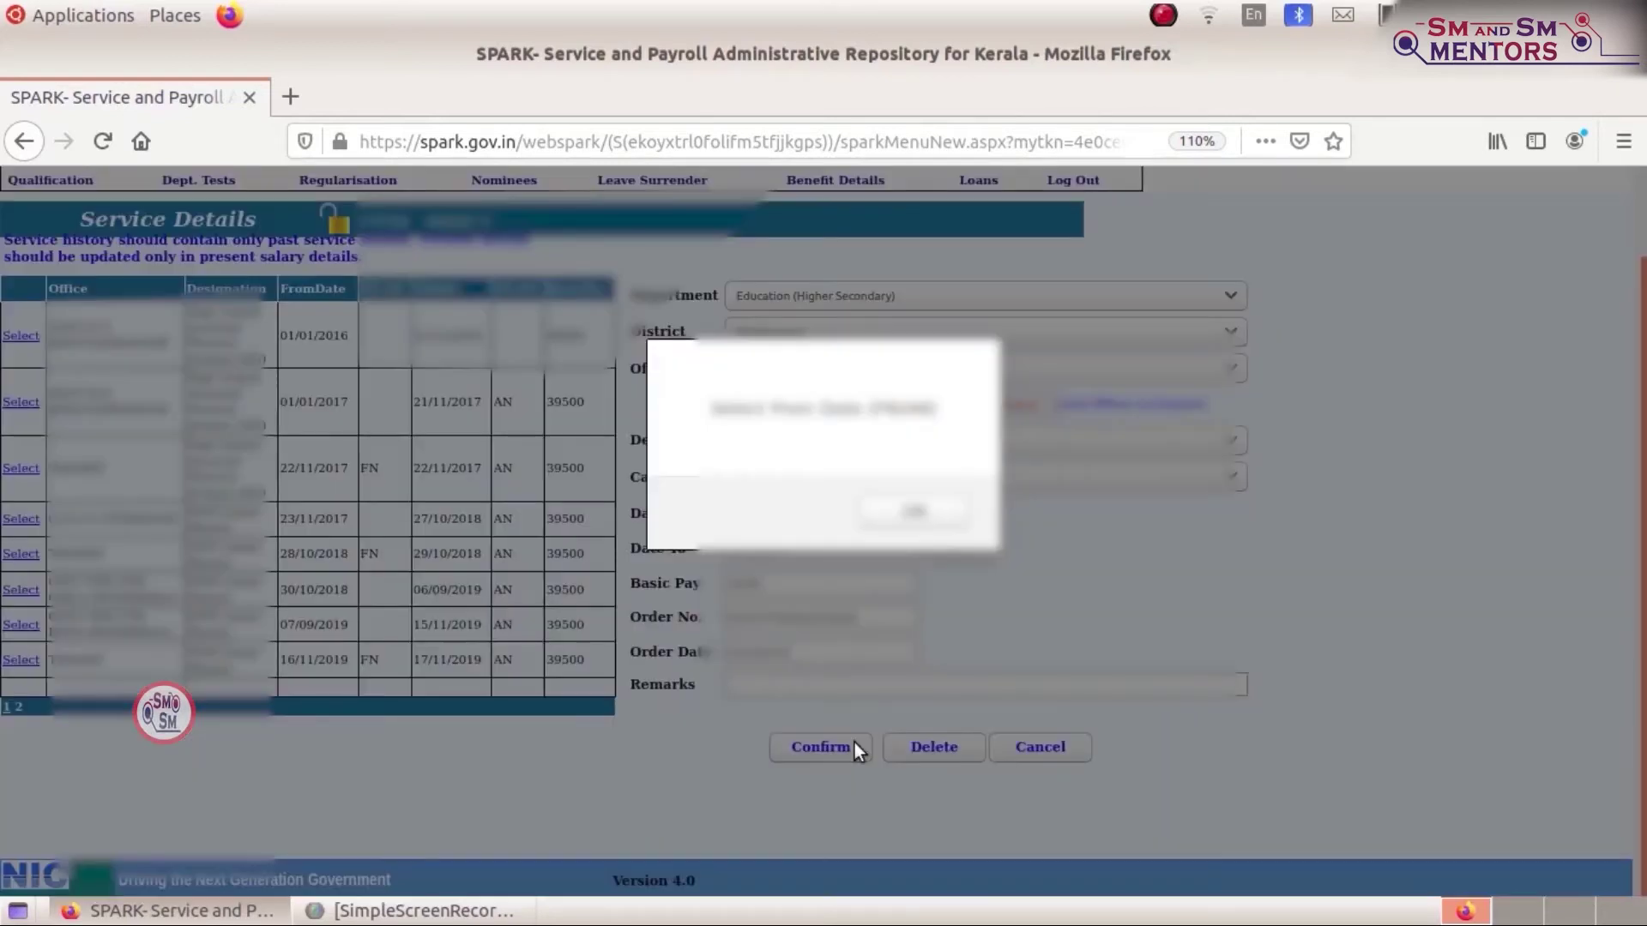
left_click(923, 514)
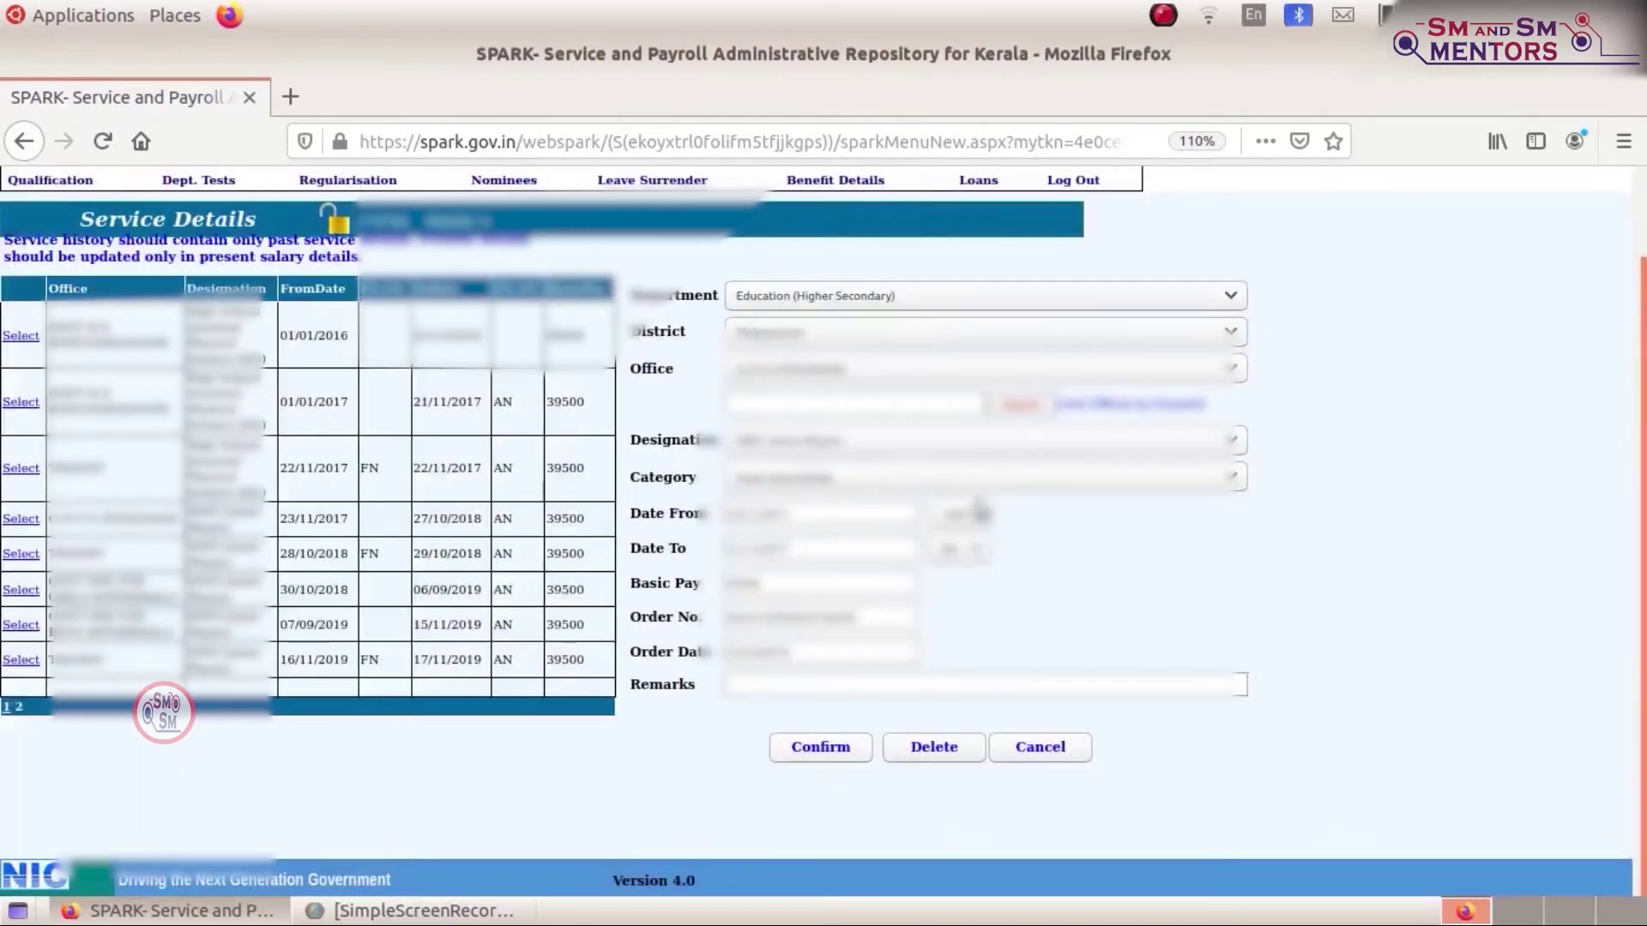
left_click(819, 746)
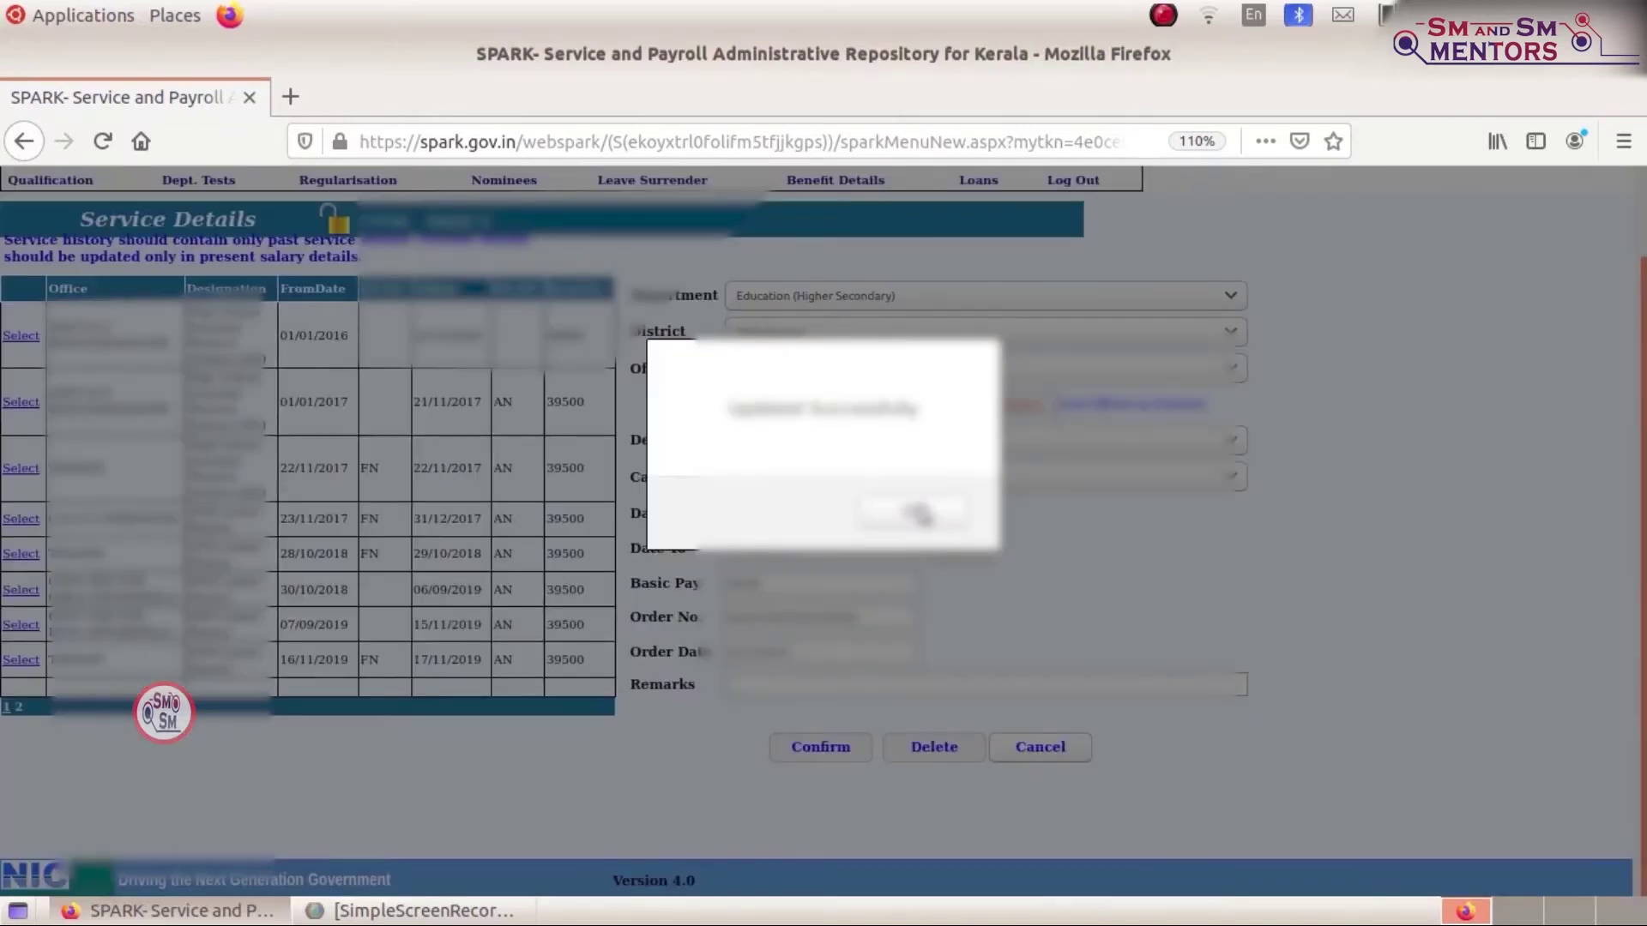
left_click(919, 513)
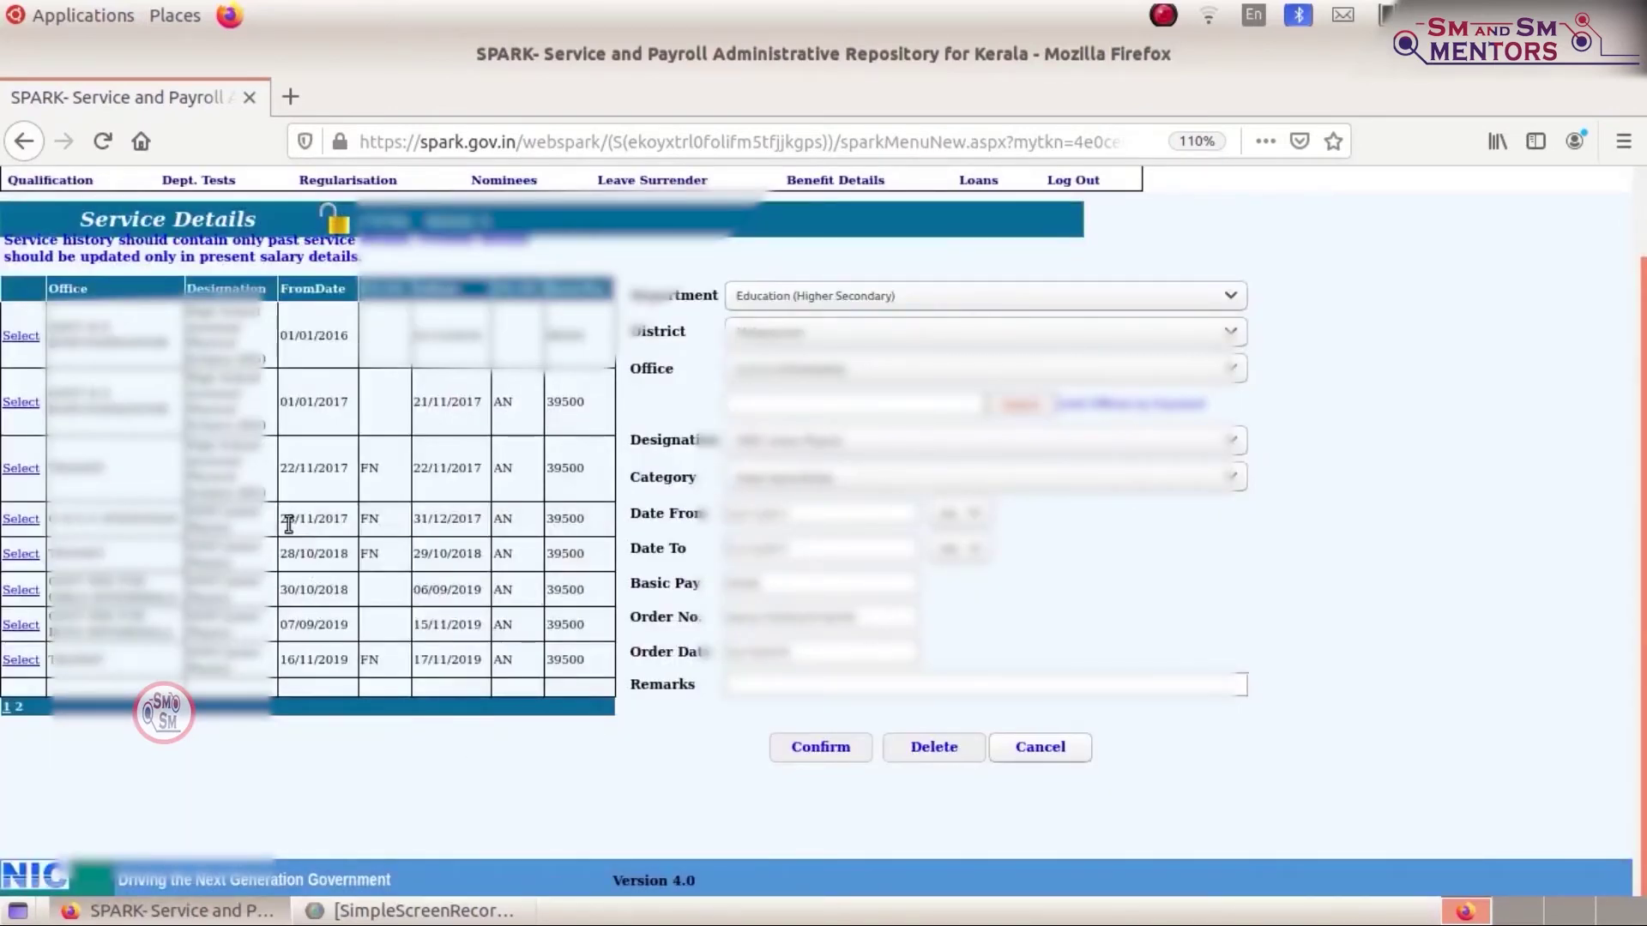
Compare the dates of the 23/11/2017 service entry with the start date of the entry that follows it
left_click_drag(285, 523, 494, 523)
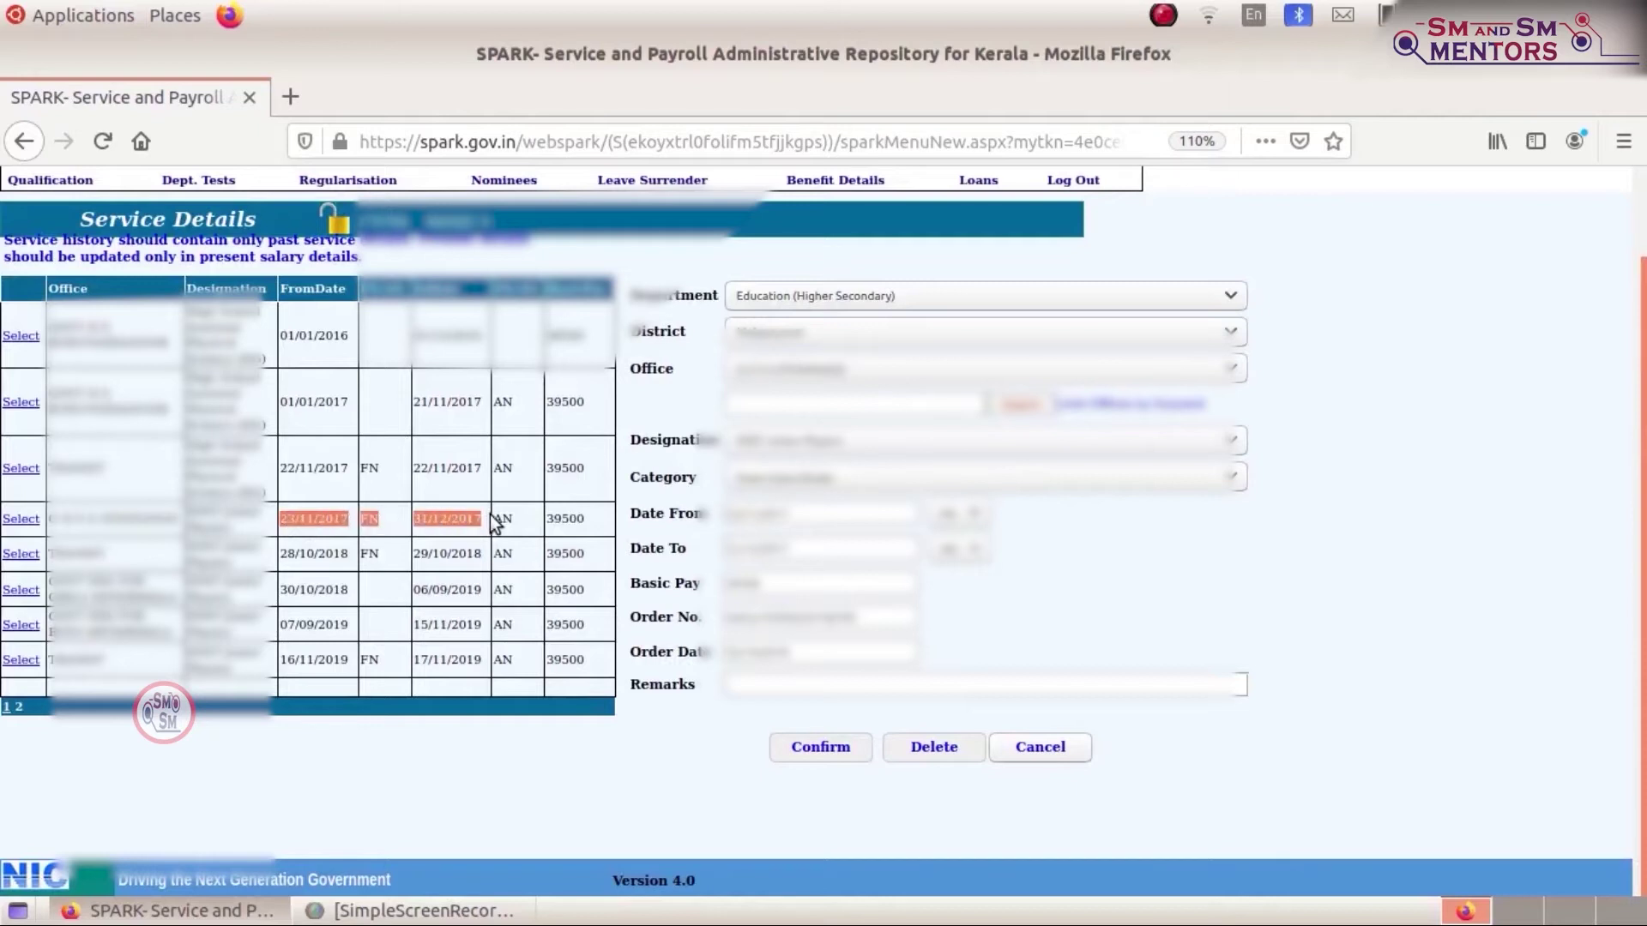
left_click_drag(278, 559, 360, 557)
left_click(359, 561)
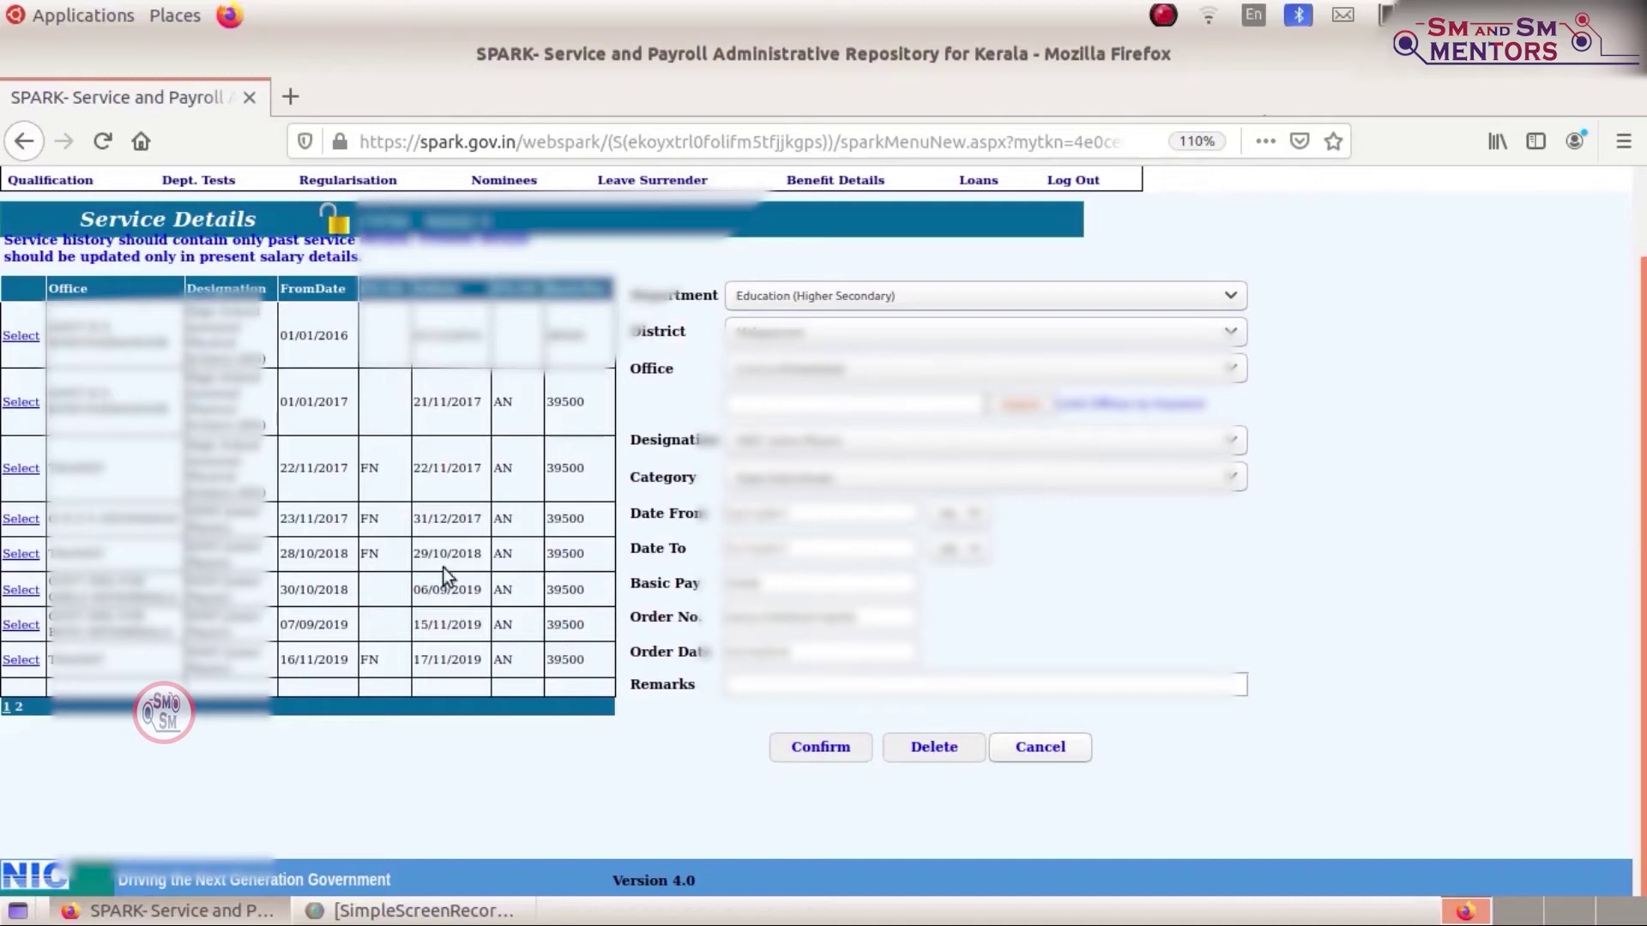
Clear the form for a new service entry and choose the Education (Higher Secondary) department, the district and the office
left_click(1039, 747)
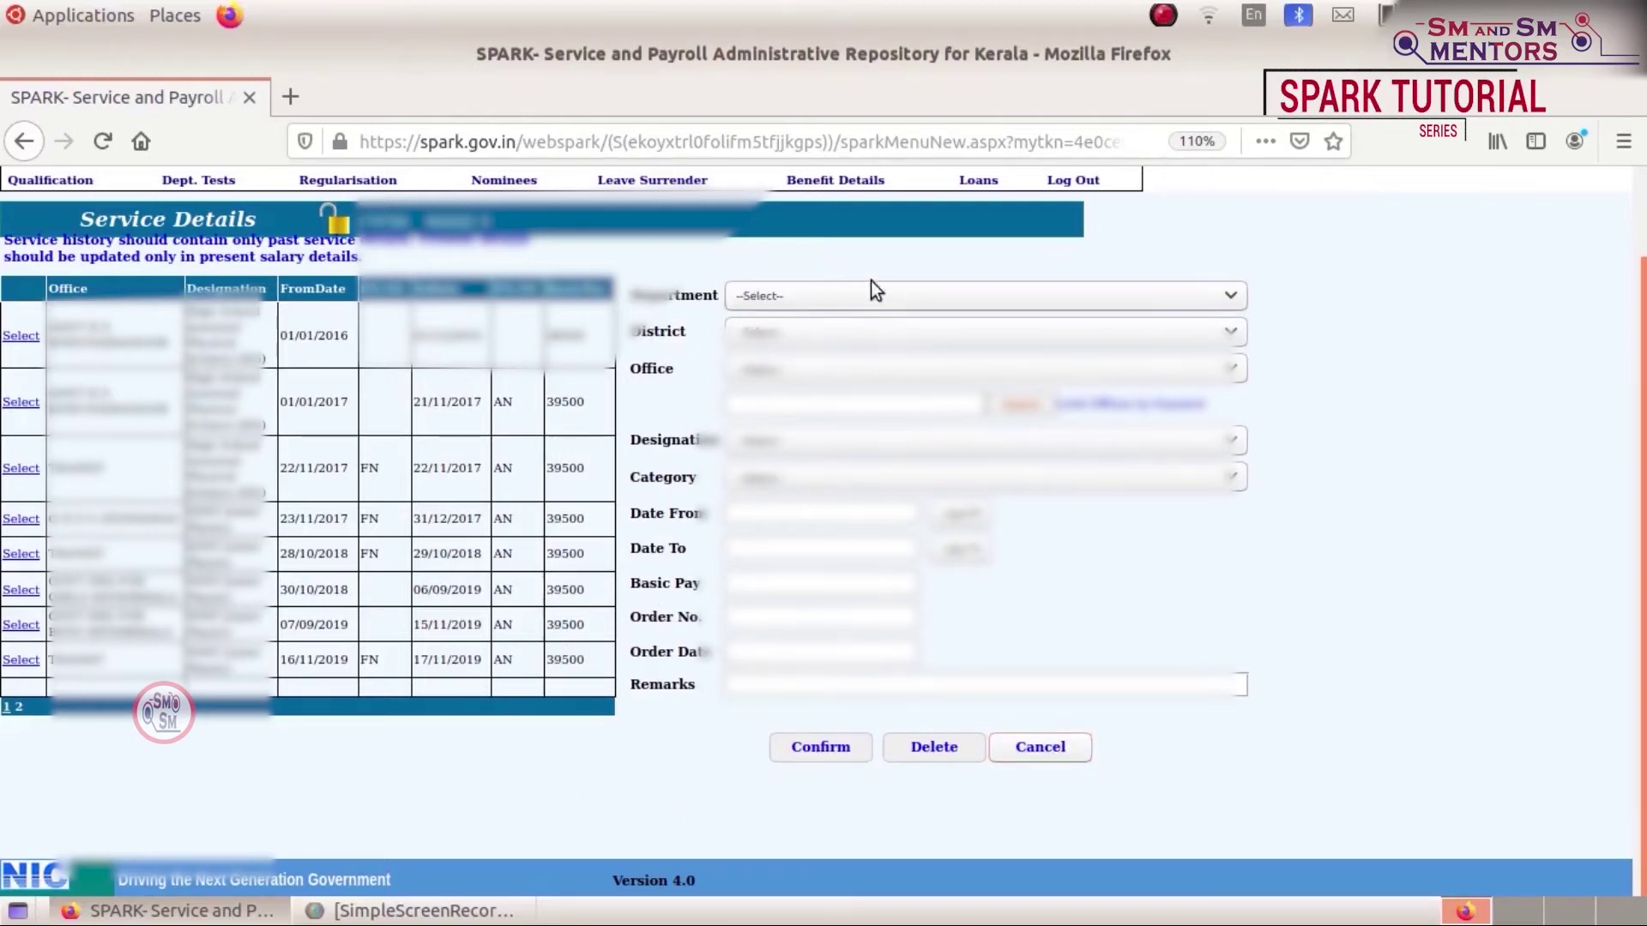
left_click(781, 295)
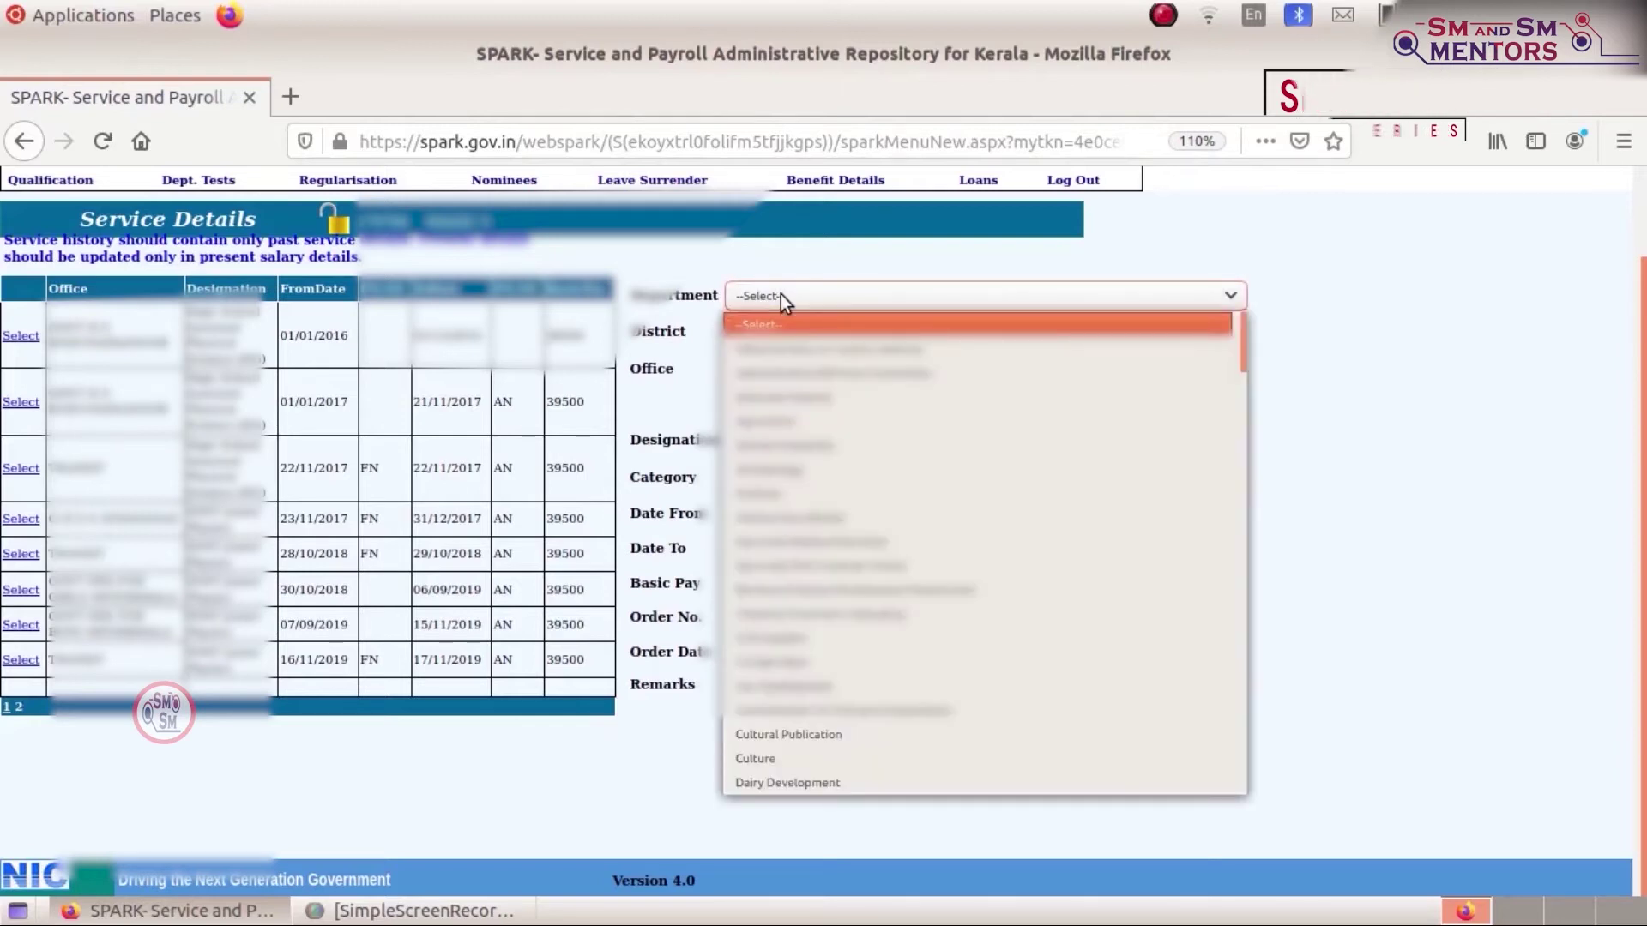
scroll(858, 772, "down", 3)
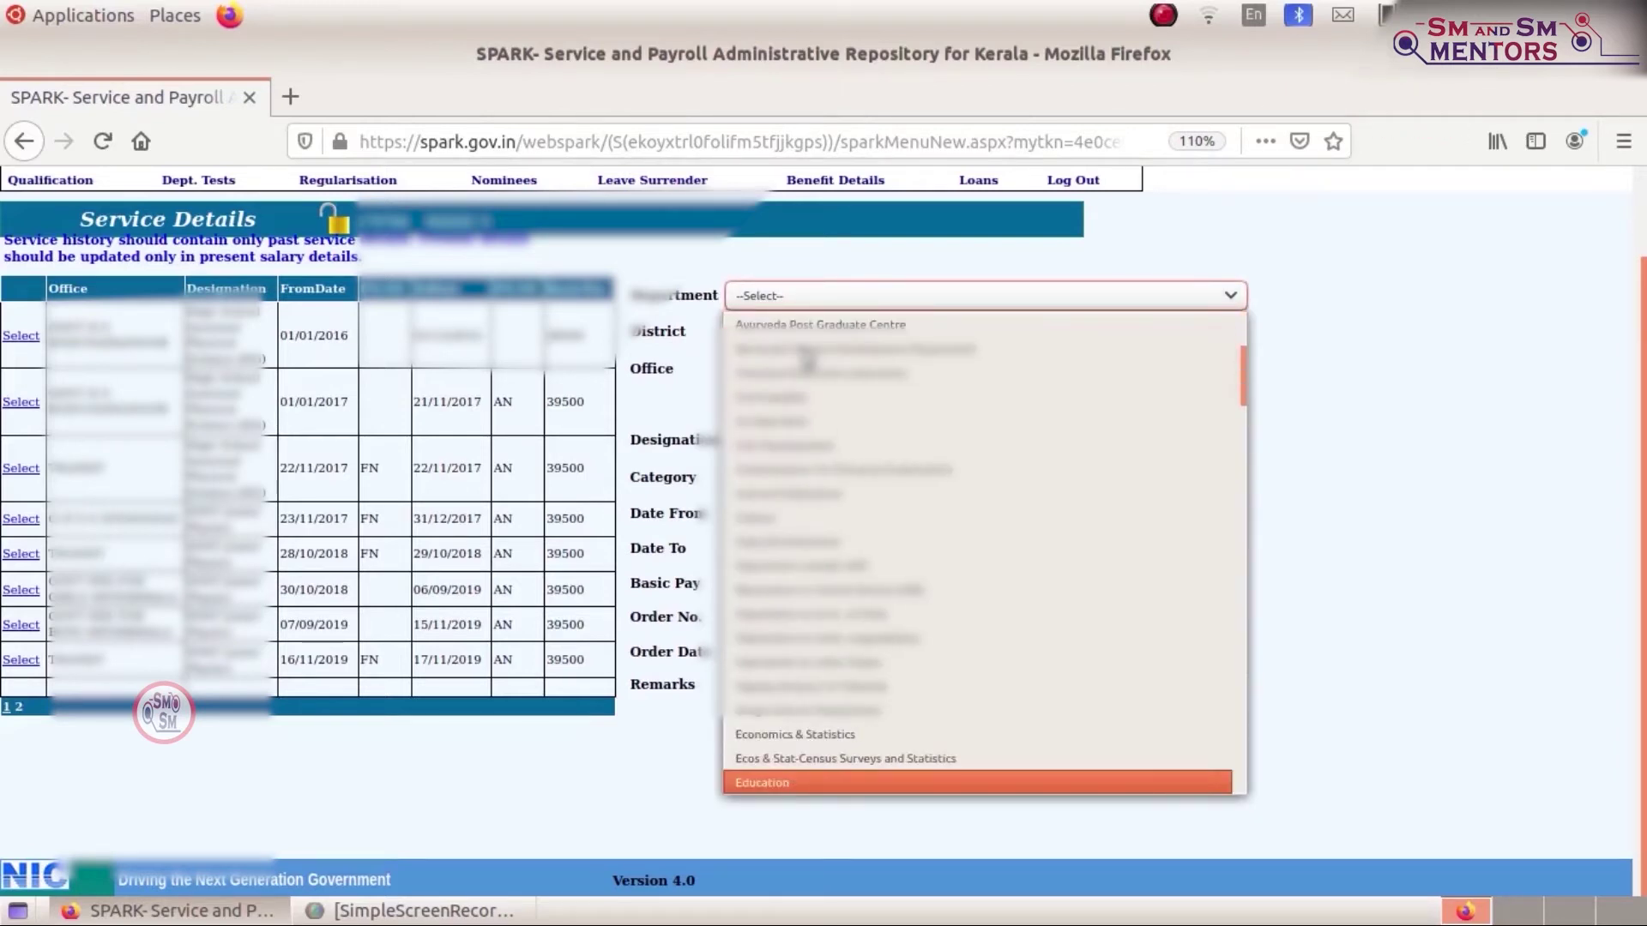
scroll(909, 735, "down", 3)
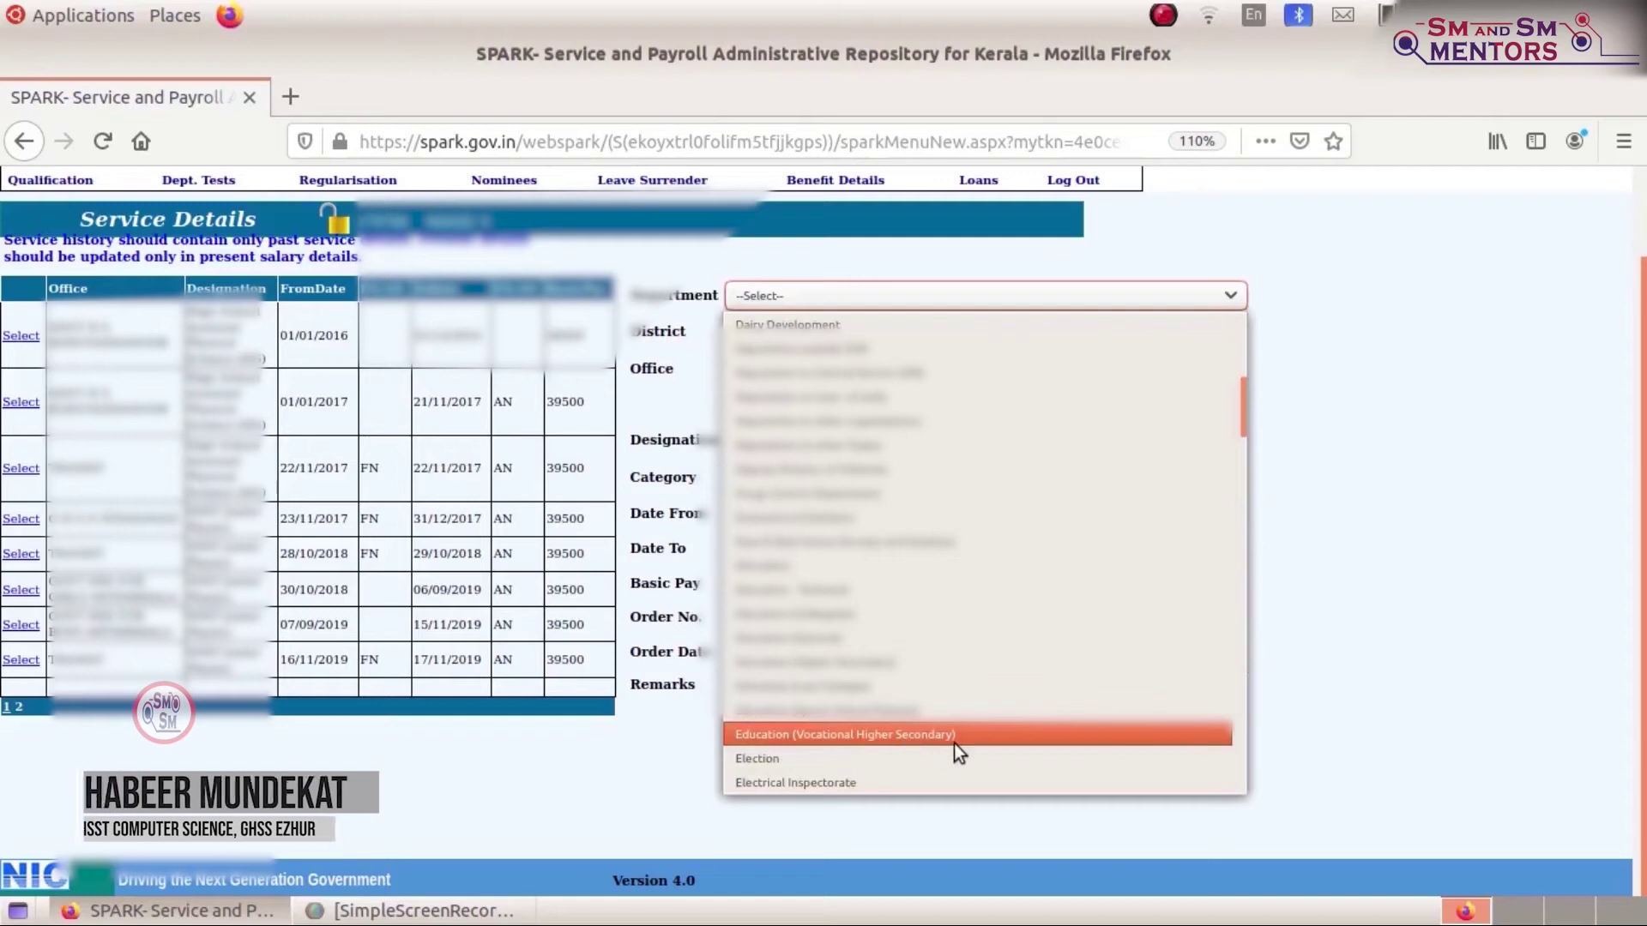
left_click(883, 662)
left_click(808, 343)
left_click(806, 348)
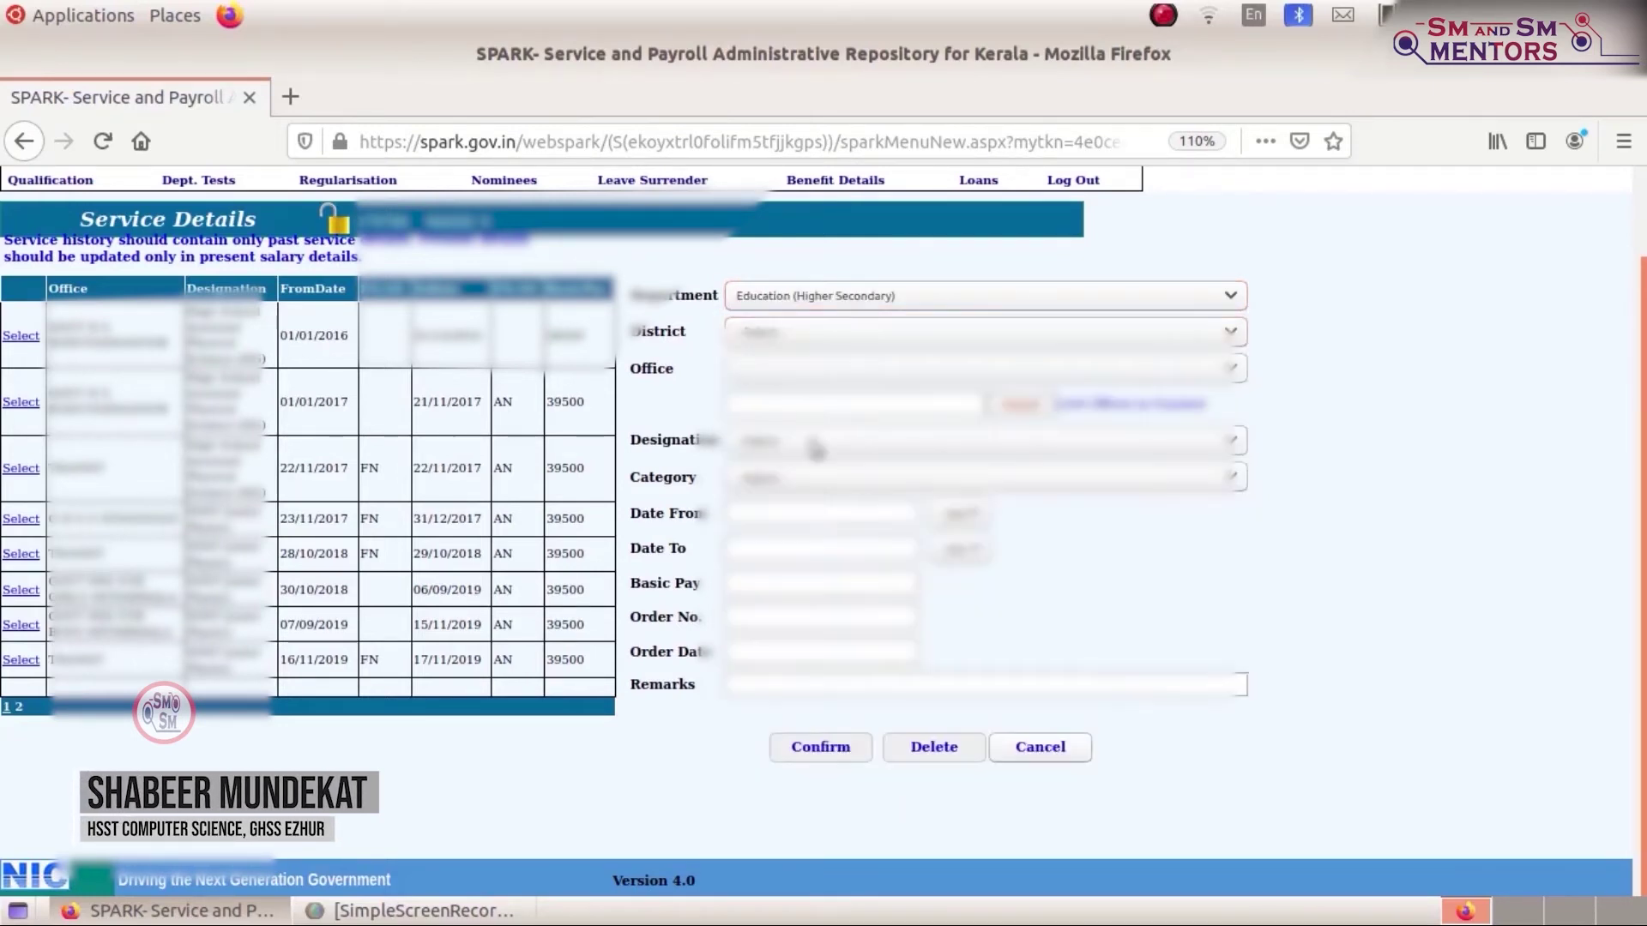
left_click(786, 326)
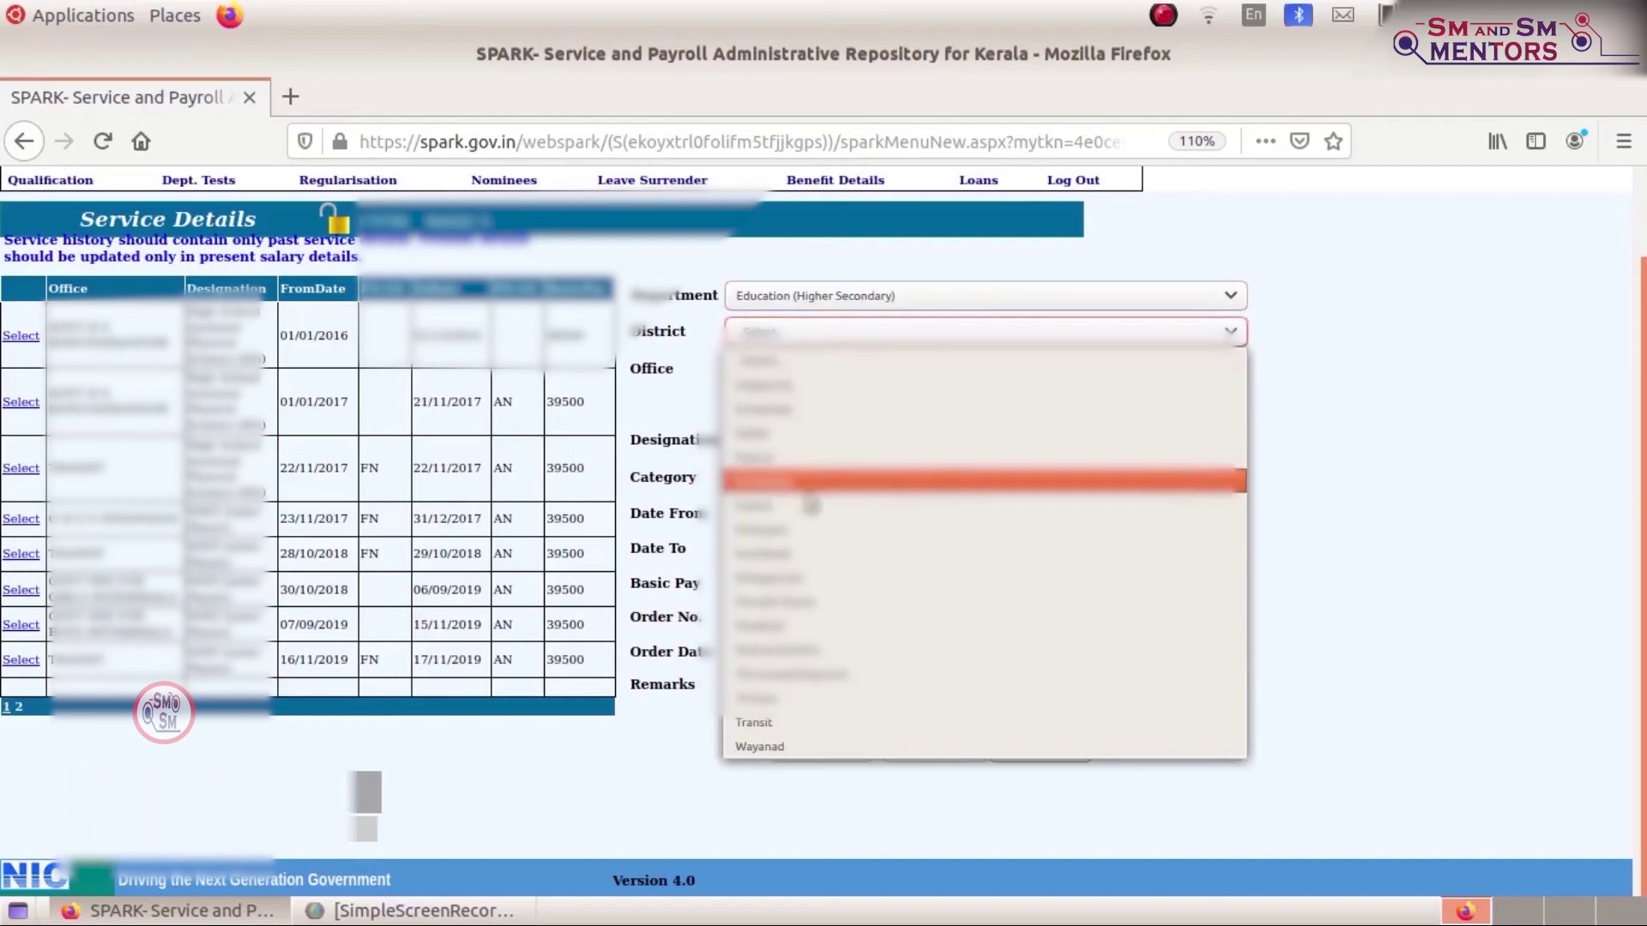
left_click(813, 582)
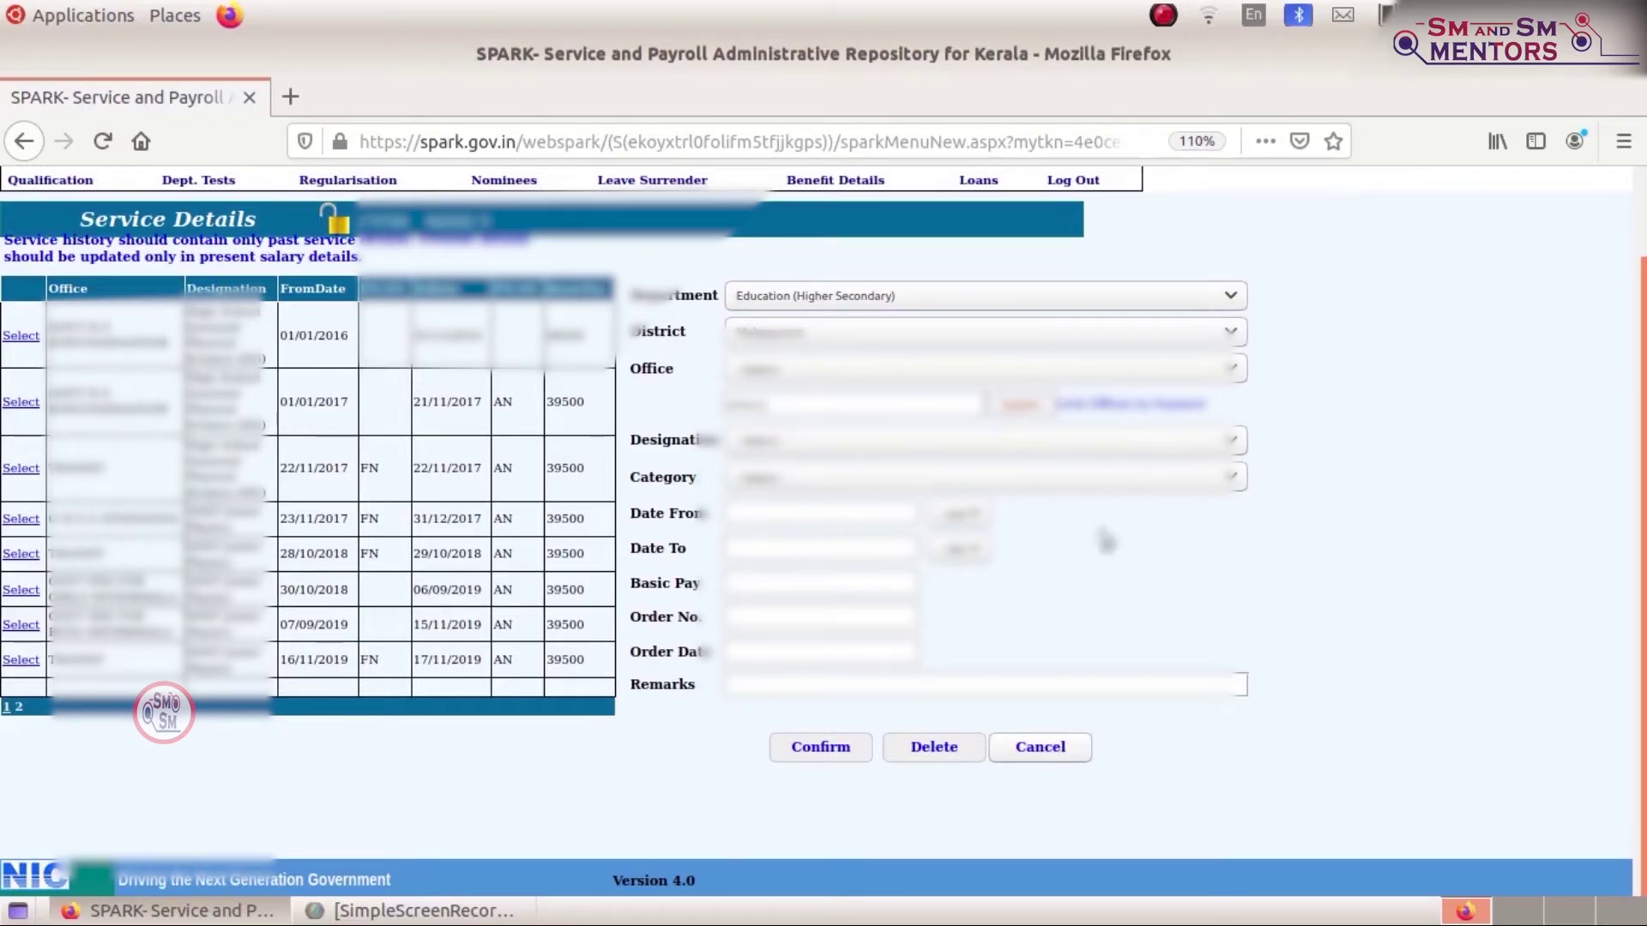
left_click(782, 367)
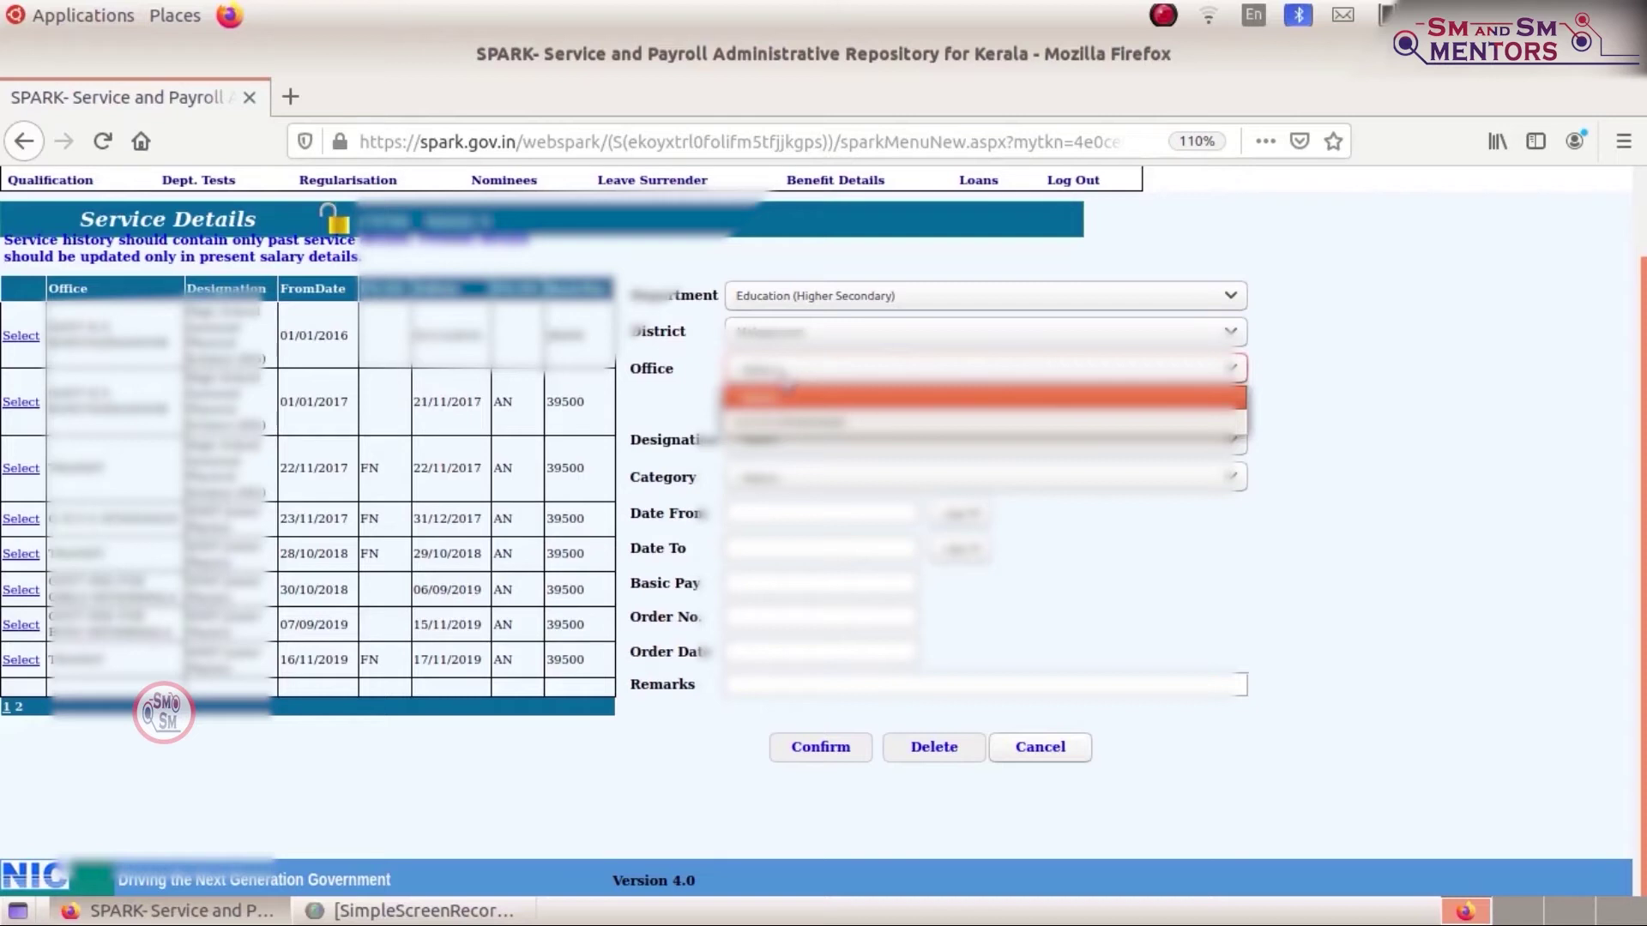
left_click(791, 420)
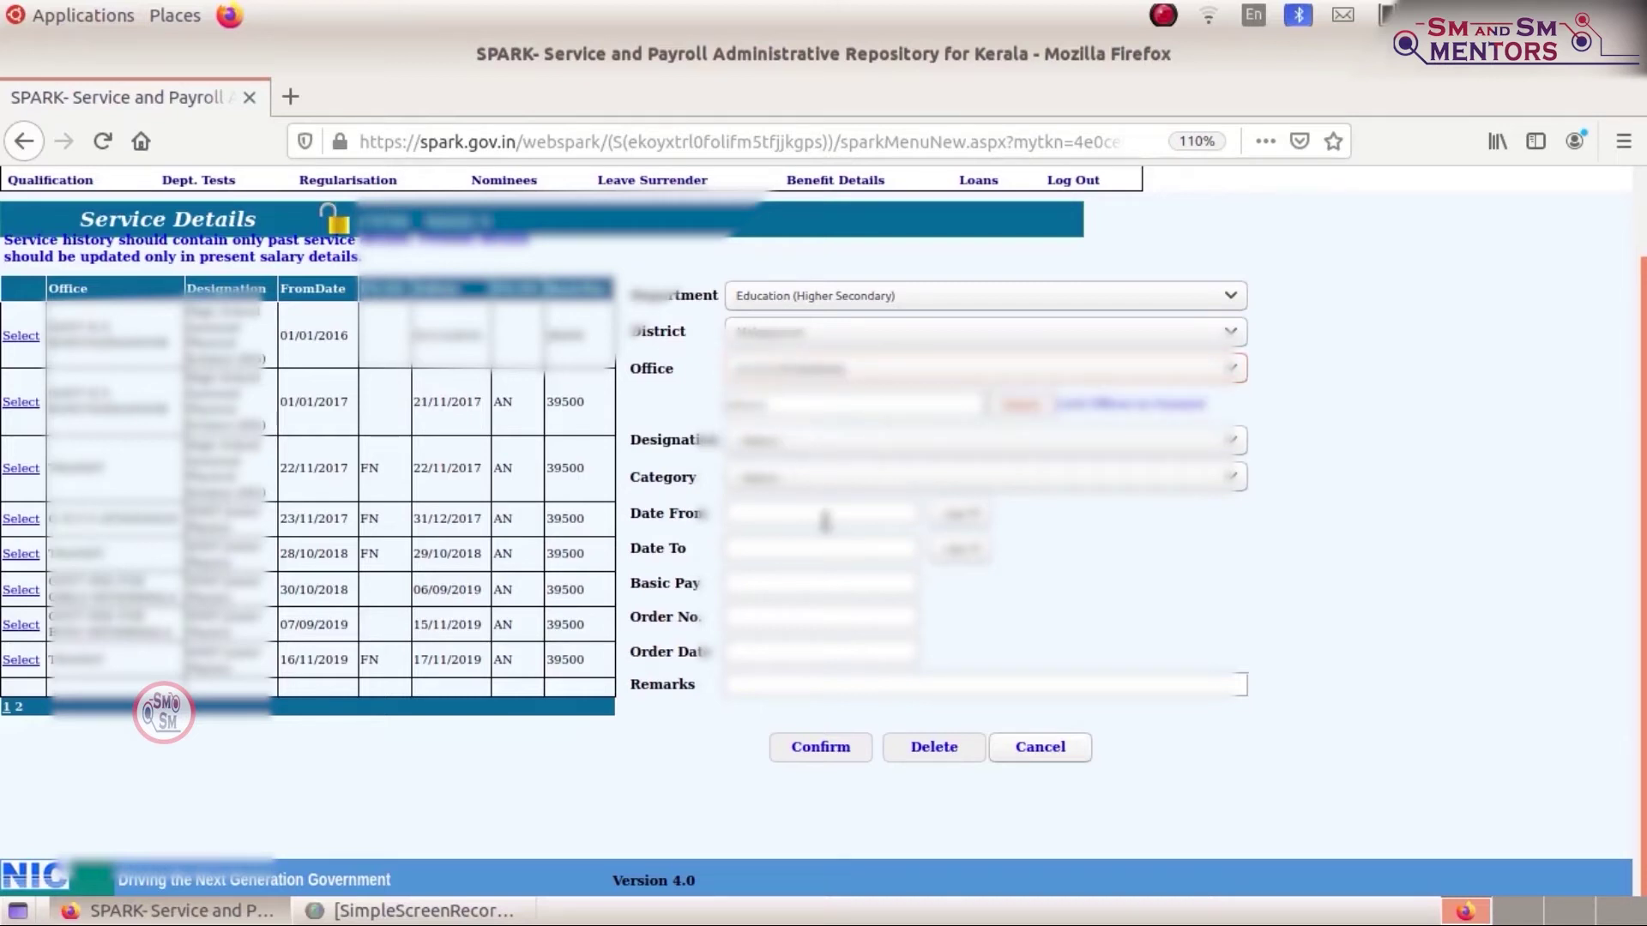
Choose the employee's HSST Junior subject designation and the State Subordinate category for the new service entry
left_click(776, 443)
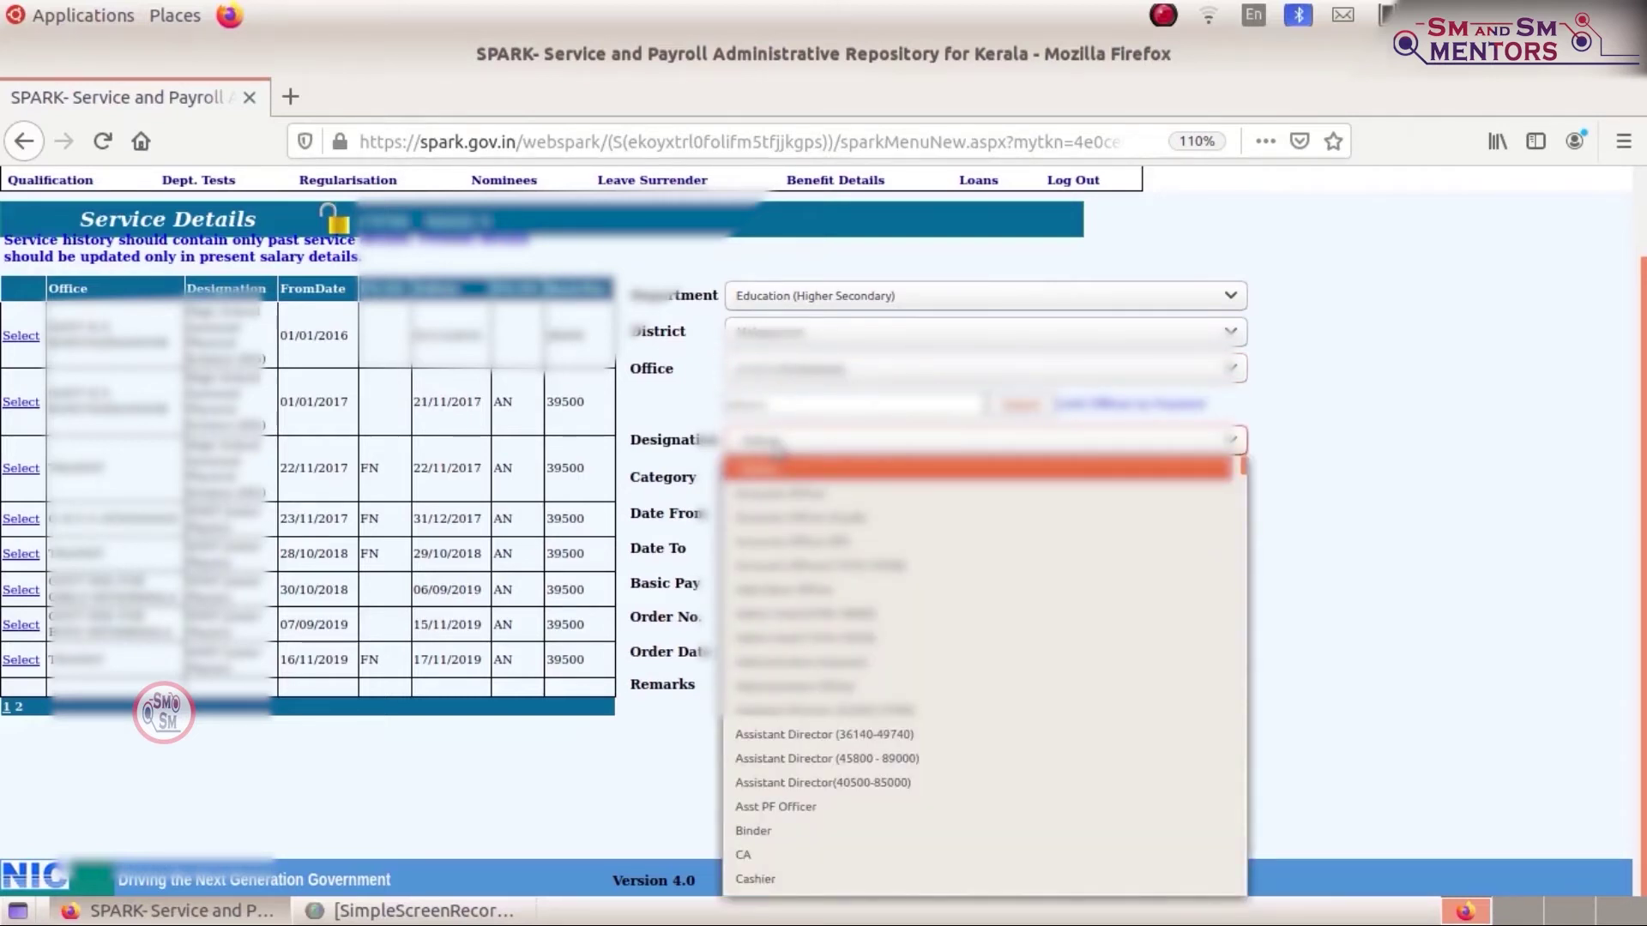
key("Down")
key("Down")
key("Down")
key("Down")
key("Down")
key("Down")
key("Down")
key("Down")
key("Down")
key("Down")
key("Down")
key("Down")
key("Down")
key("Down")
key("Down")
key("Down")
key("Down")
key("Down")
key("Down")
key("Down")
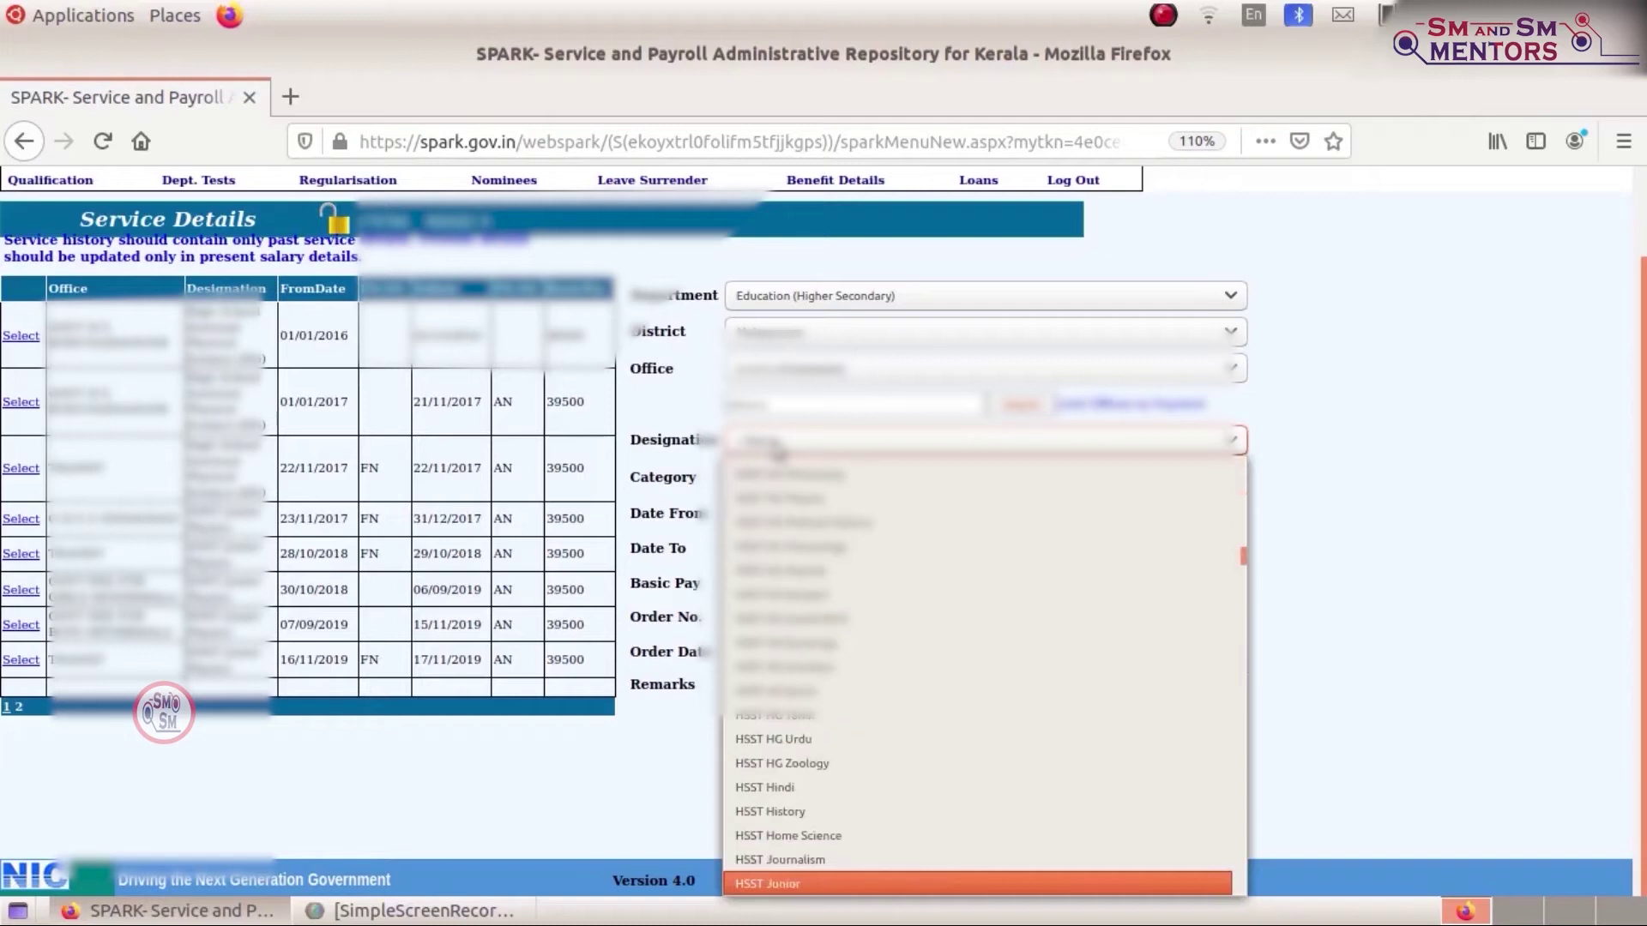
key("Down")
key("Down")
key("Down")
key("Down")
key("Down")
key("Down")
key("Down")
key("Down")
key("Down")
key("Down")
key("Down")
key("Down")
key("Down")
key("Down")
key("Down")
key("Down")
key("Down")
key("Down")
key("Down")
key("Down")
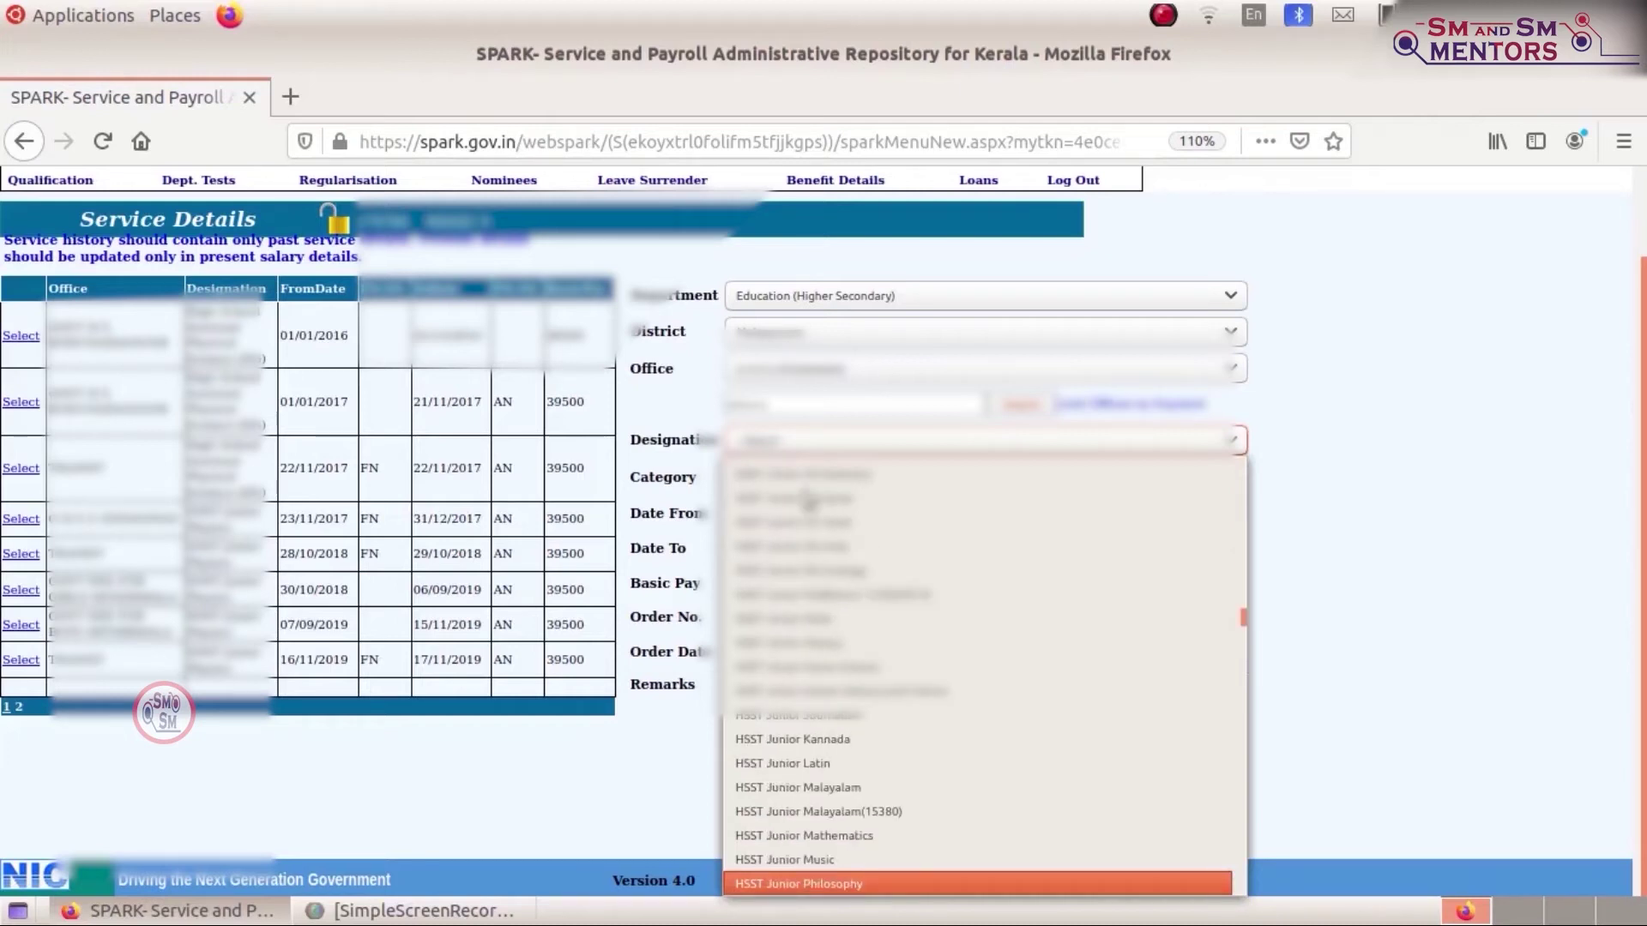
left_click(867, 838)
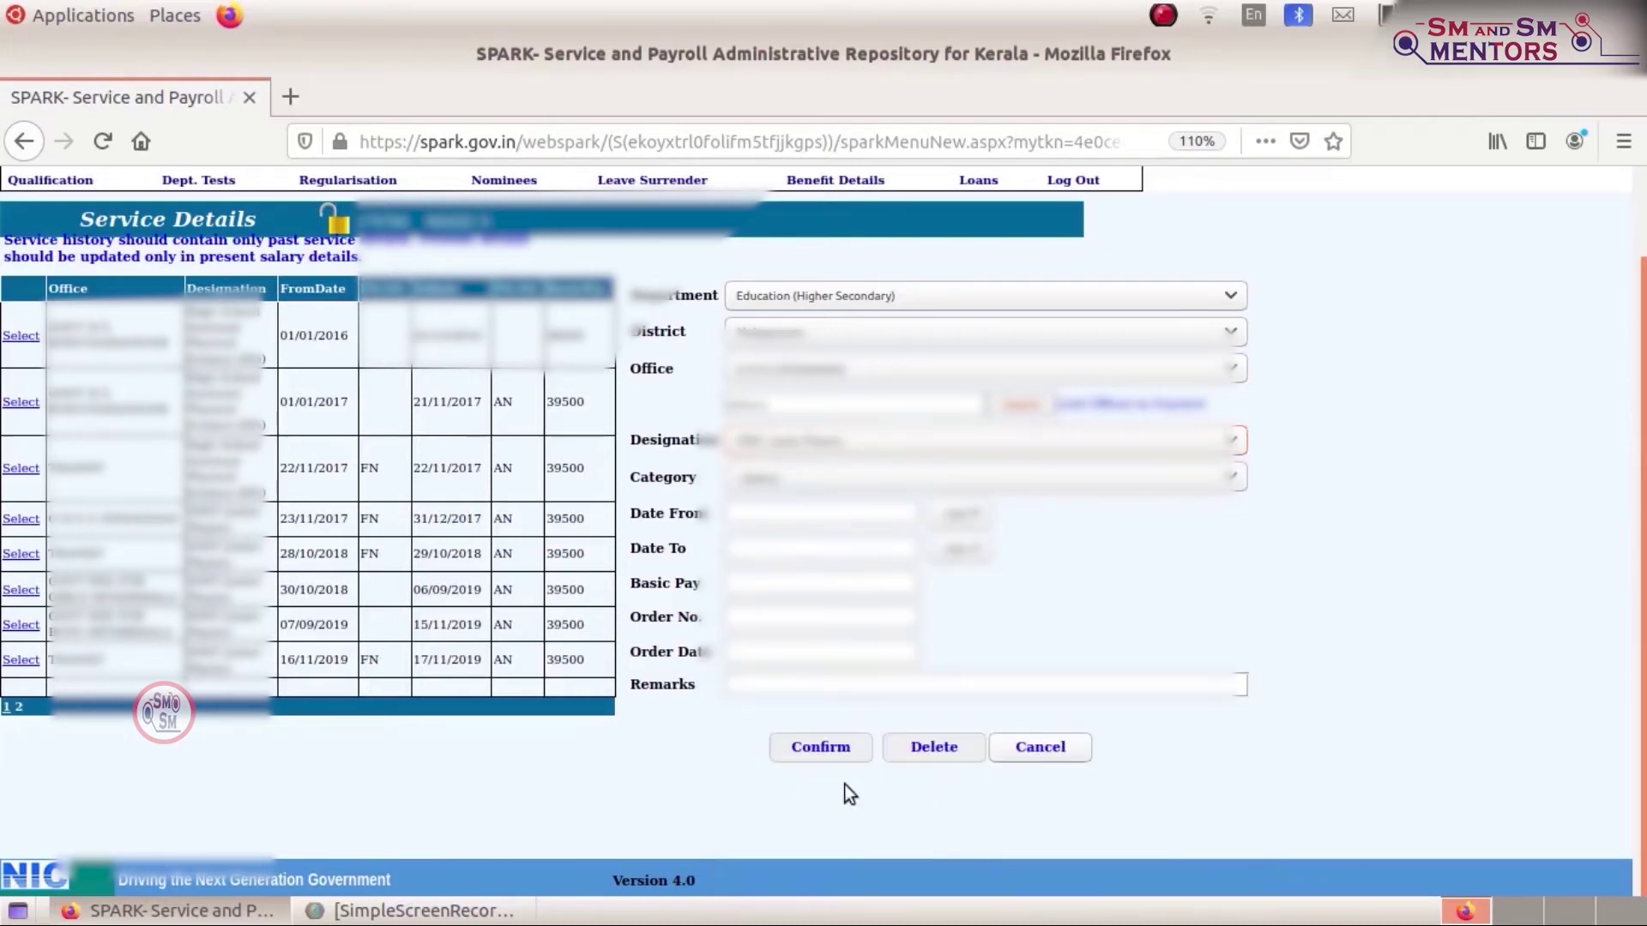
left_click(811, 477)
scroll(921, 734, "down", 5)
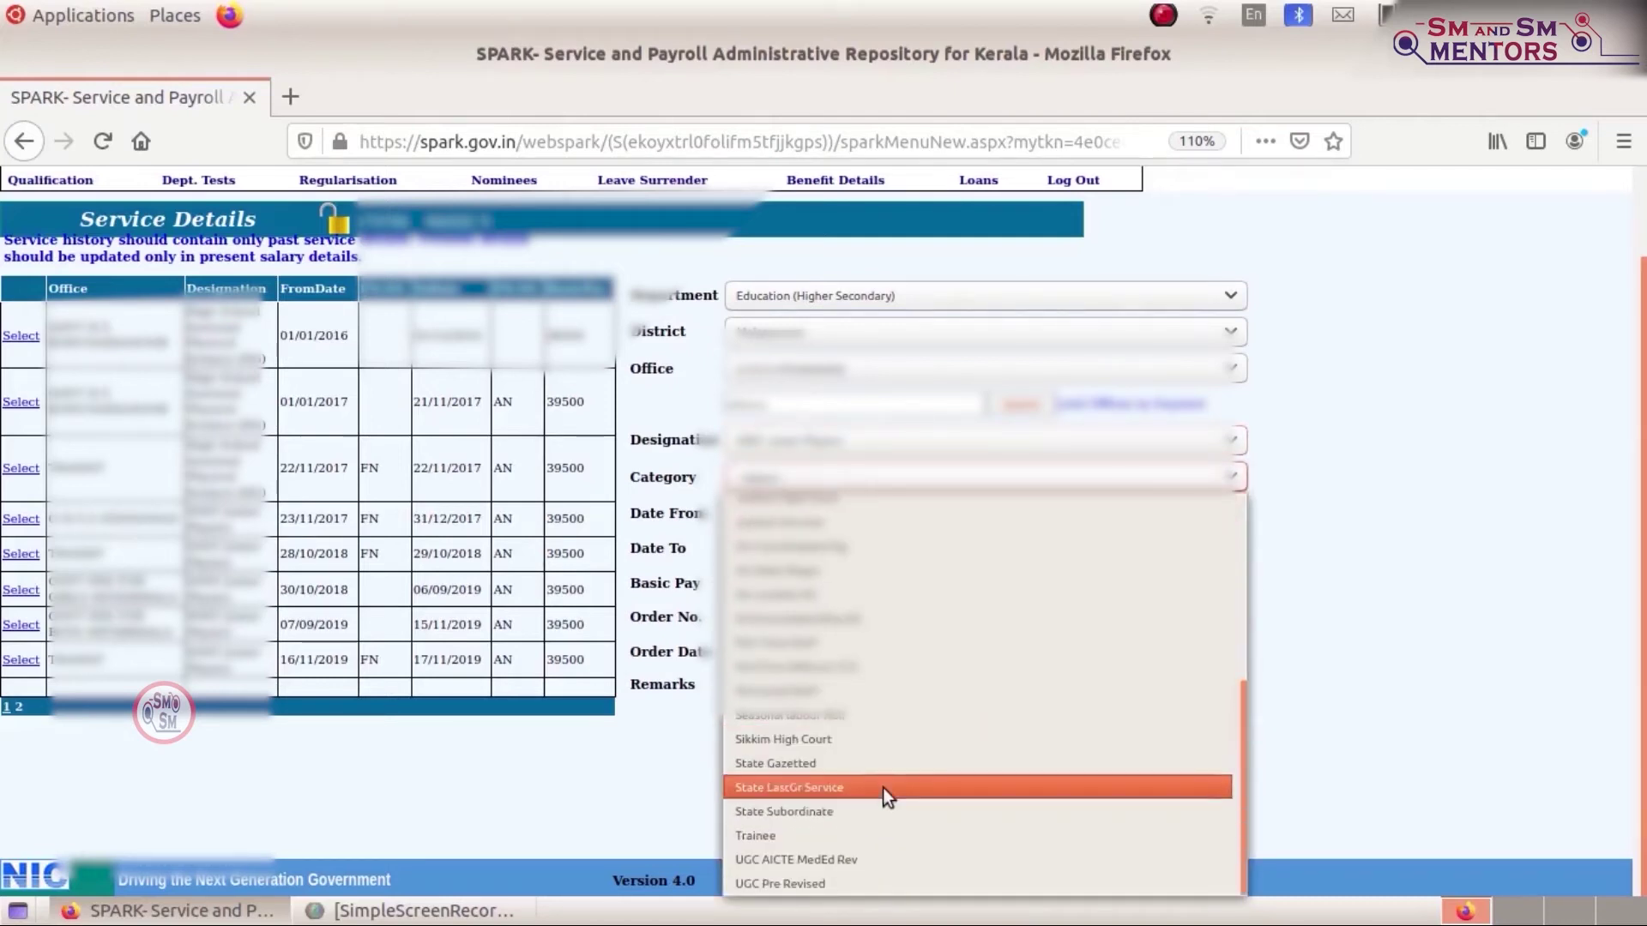
left_click(873, 811)
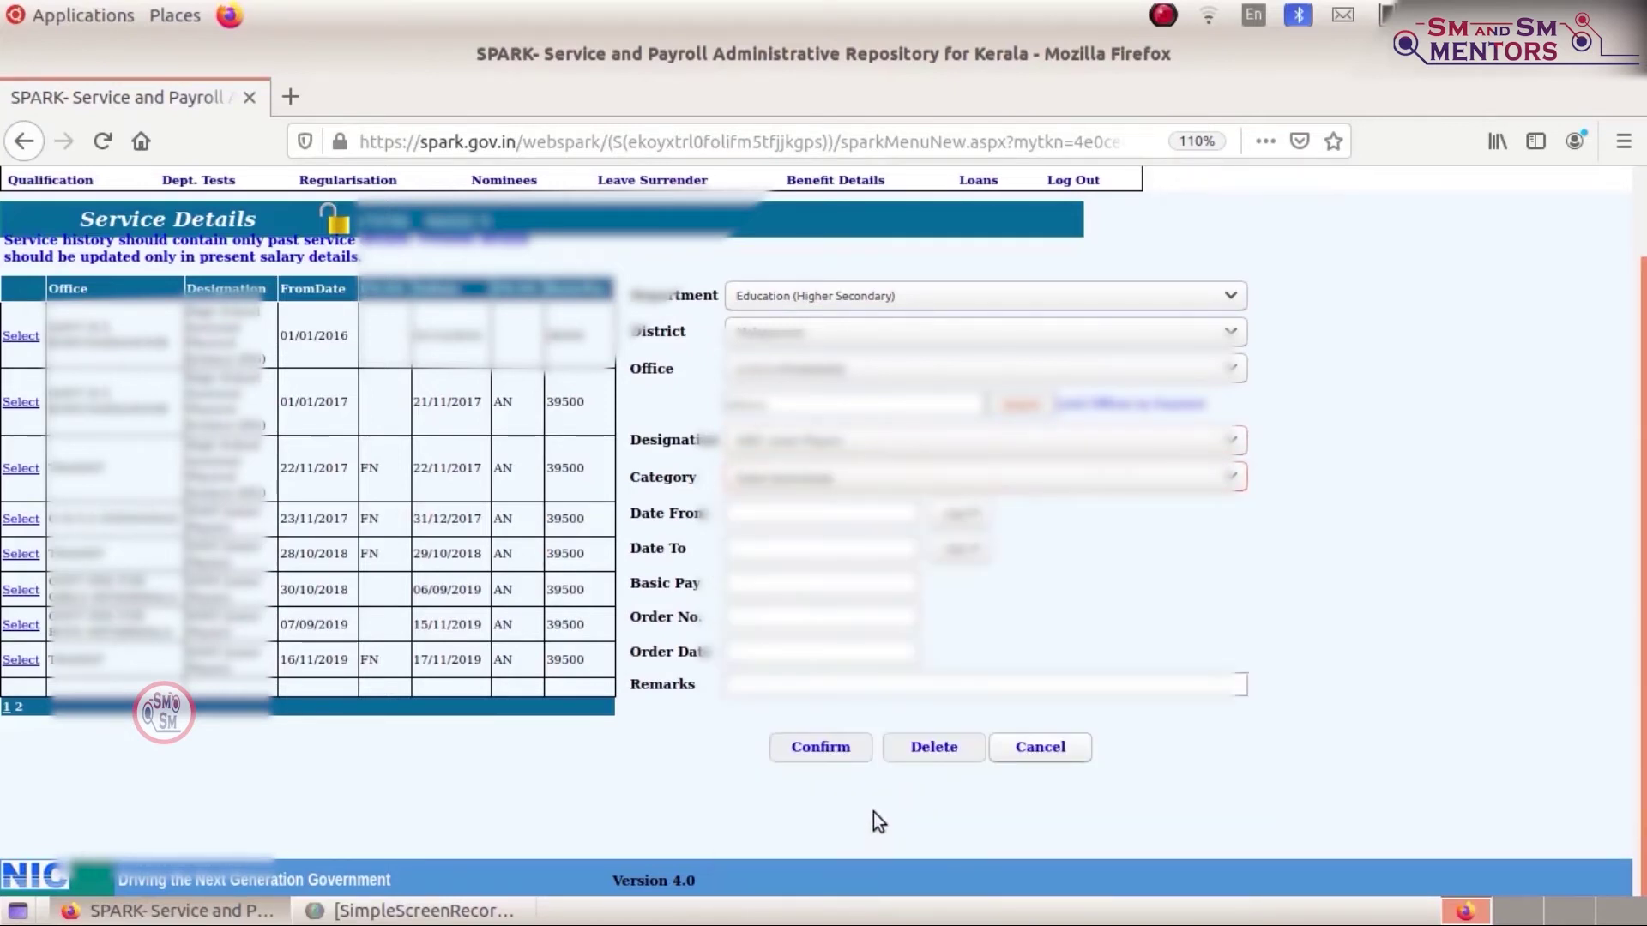
Fill in the new service entry's start and end dates with their sessions and enter 39500 as the basic pay
left_click(755, 513)
type("01")
key("Tab")
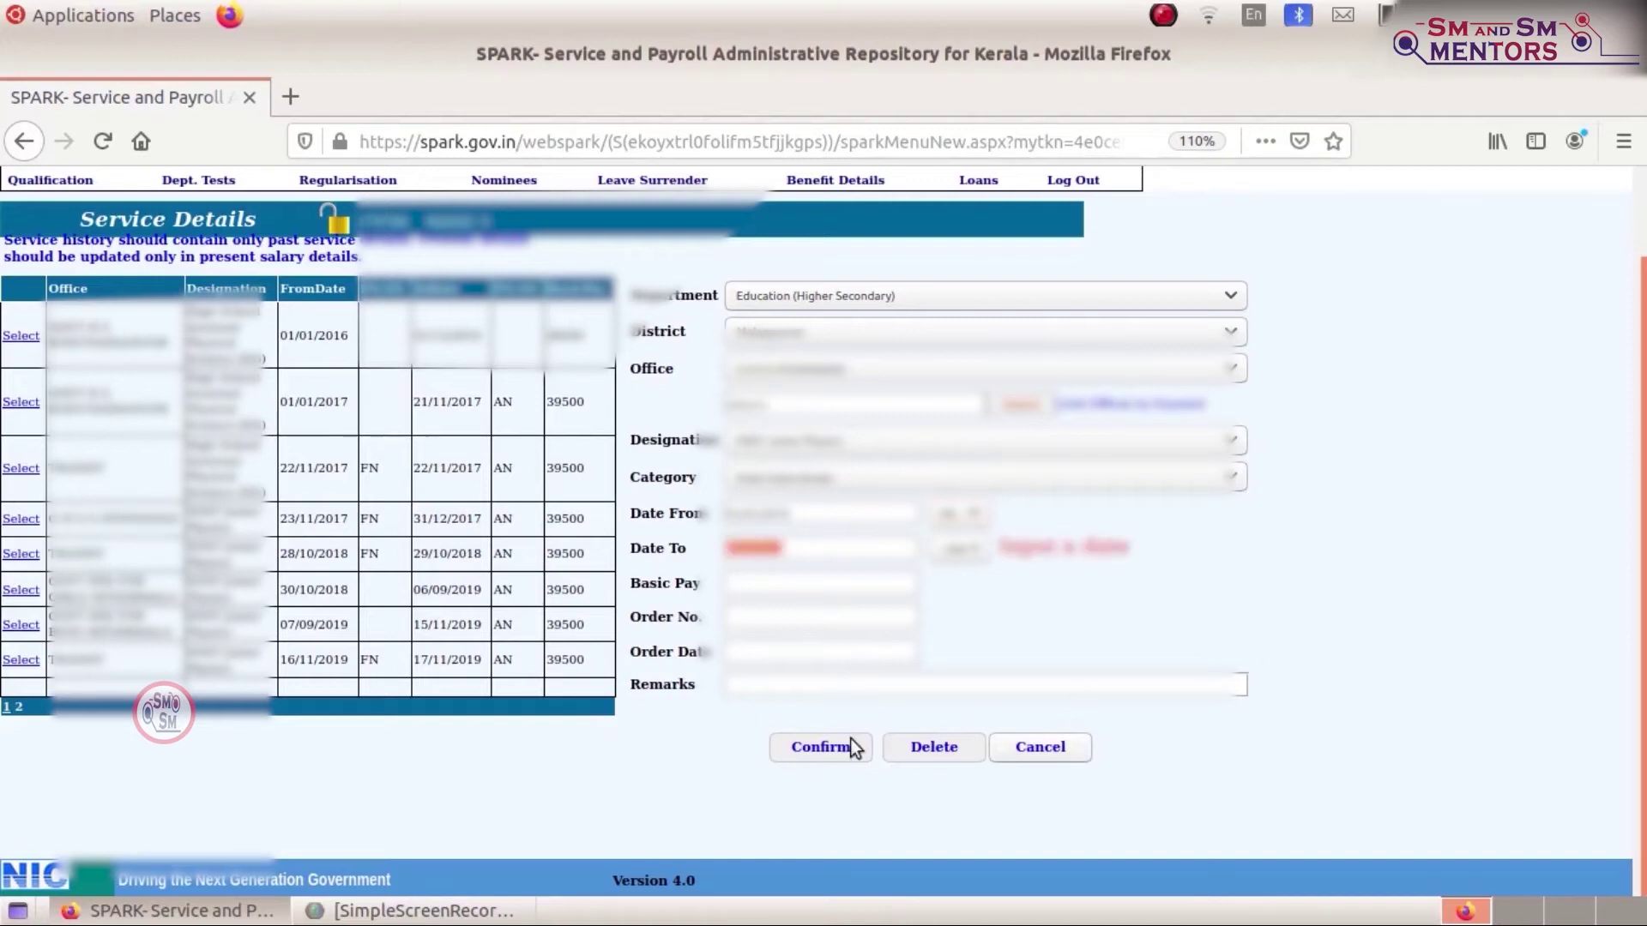
type("31032")
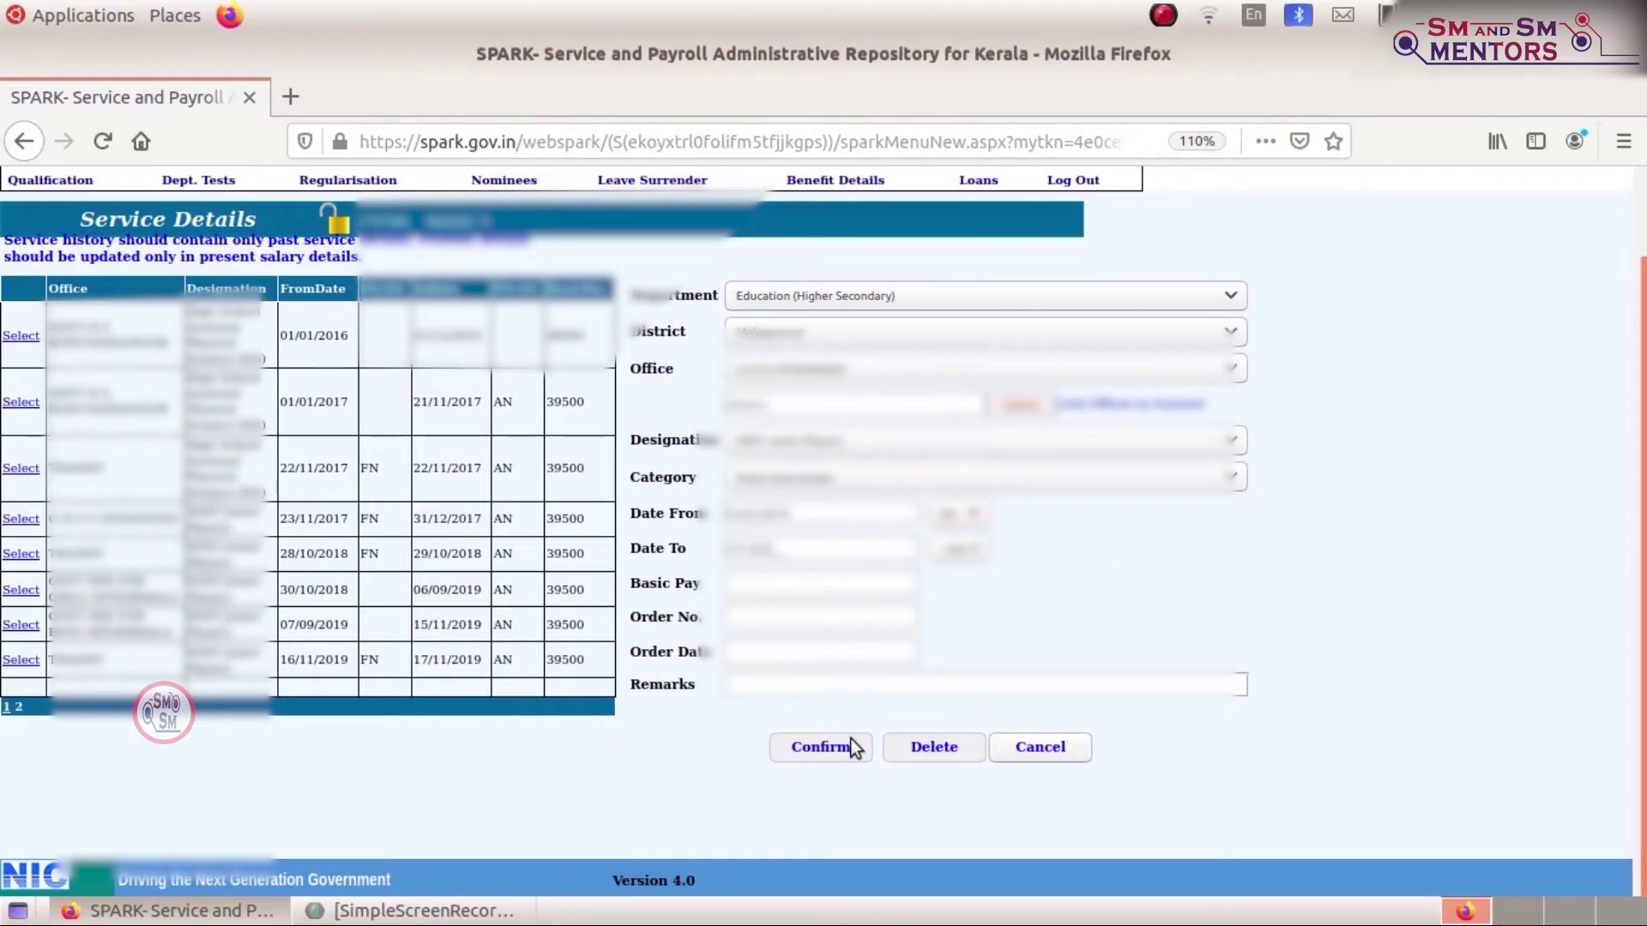
type("02")
key("Tab")
key("Tab")
type("39")
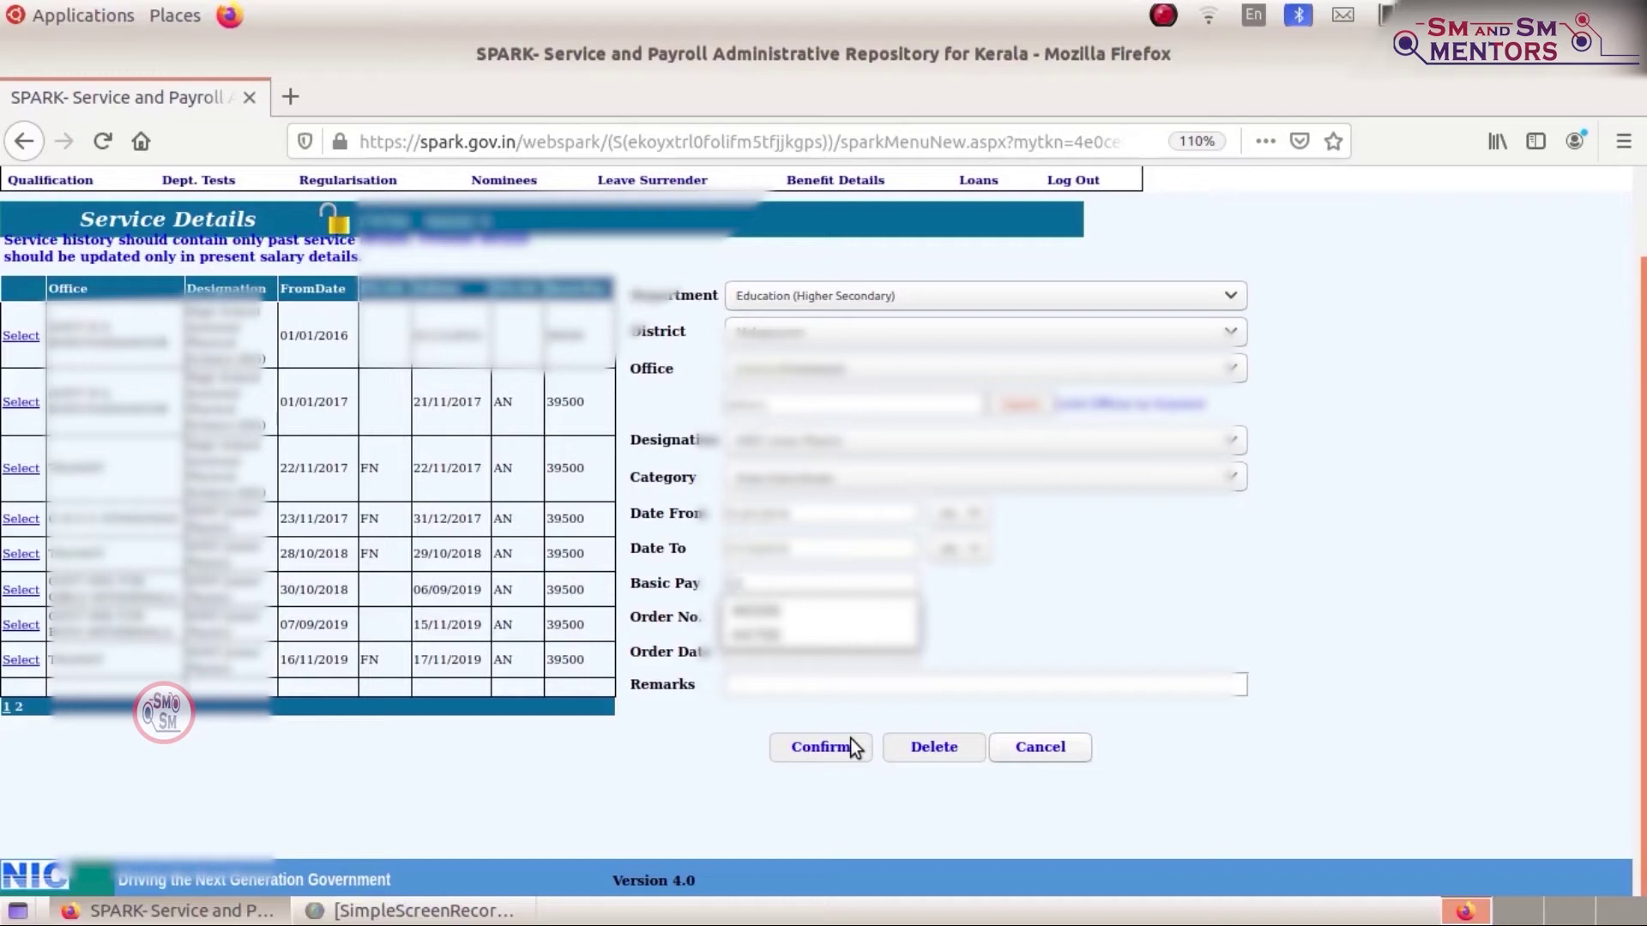
type("500")
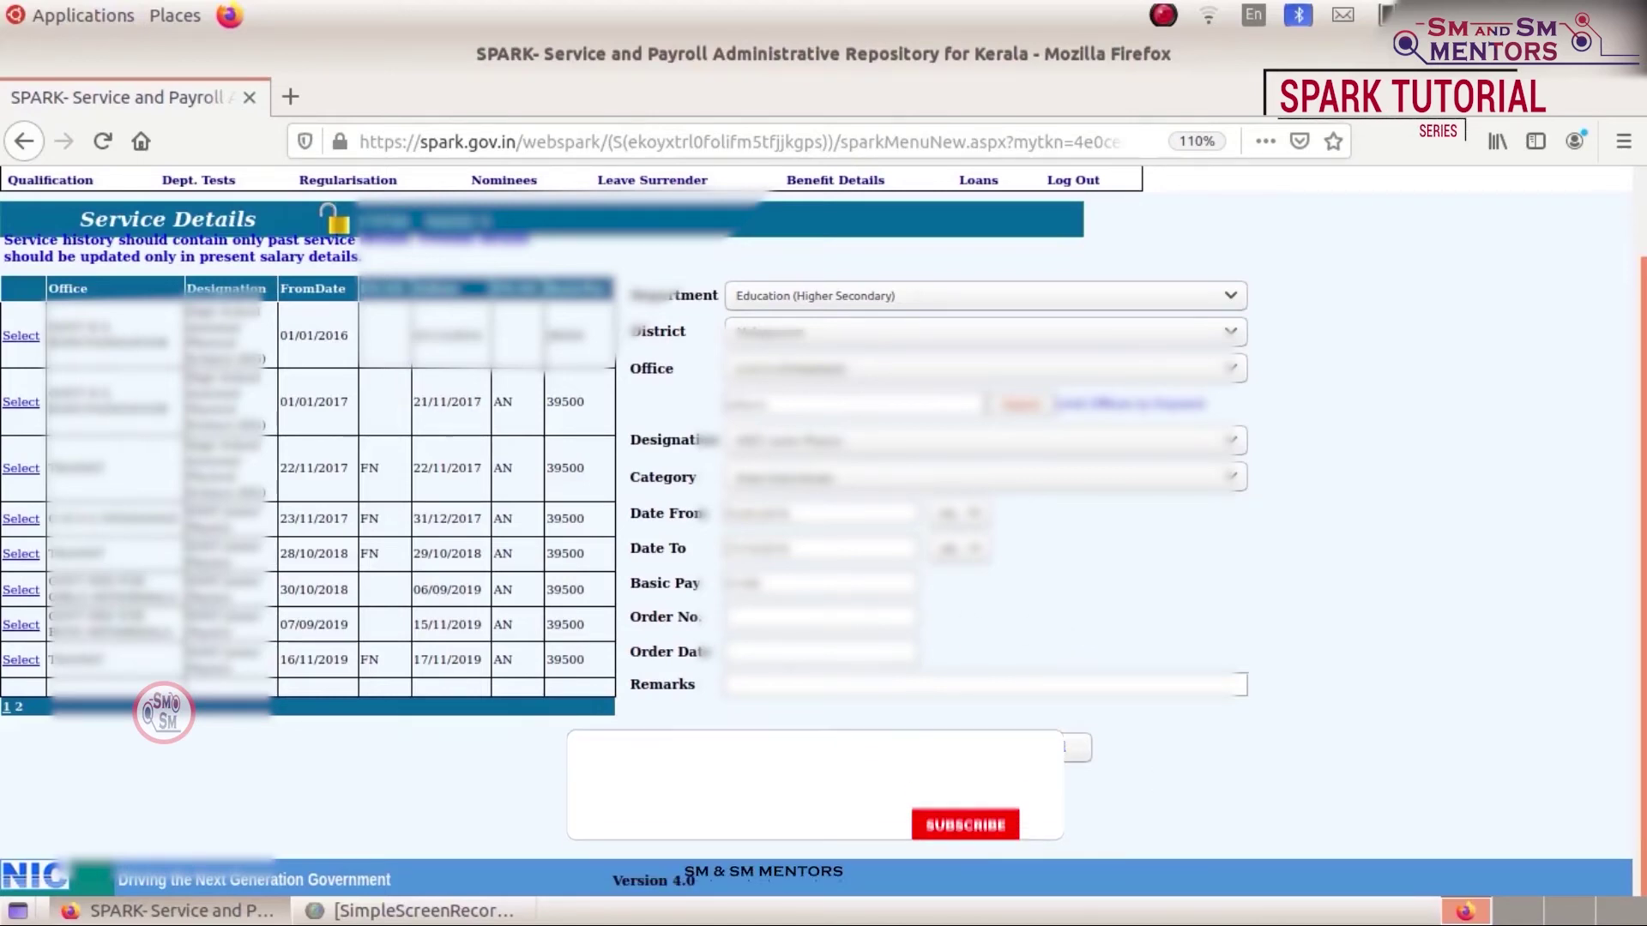
Try to save the new service entry and reopen the employee's service history
left_click(868, 746)
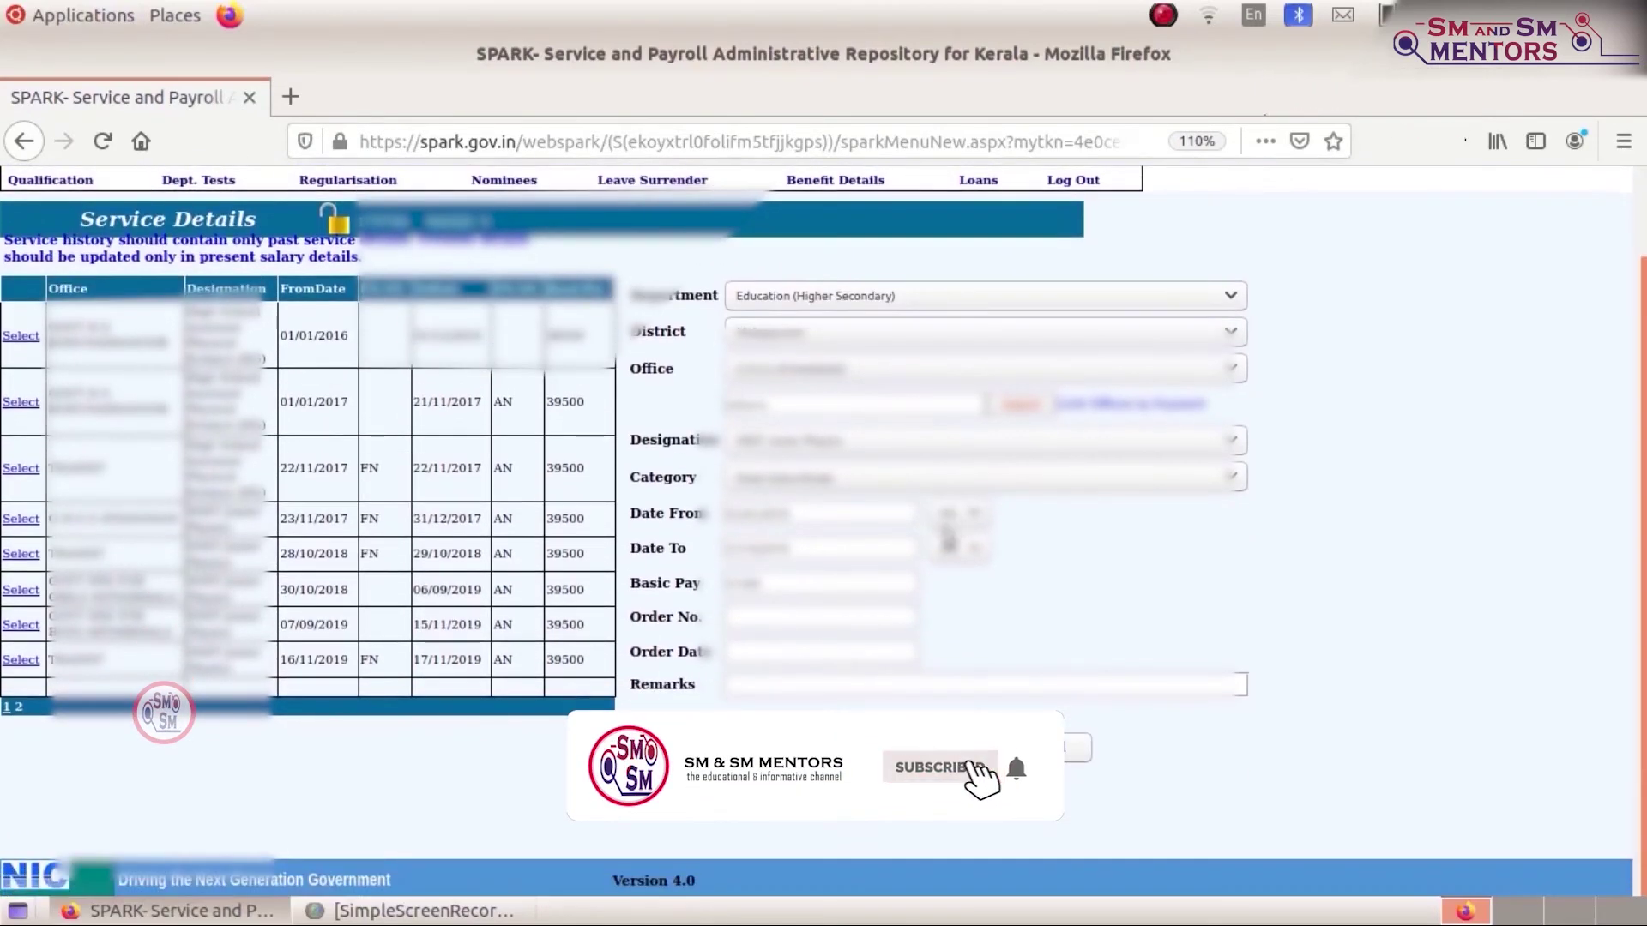
scroll(1025, 623, "up", 2)
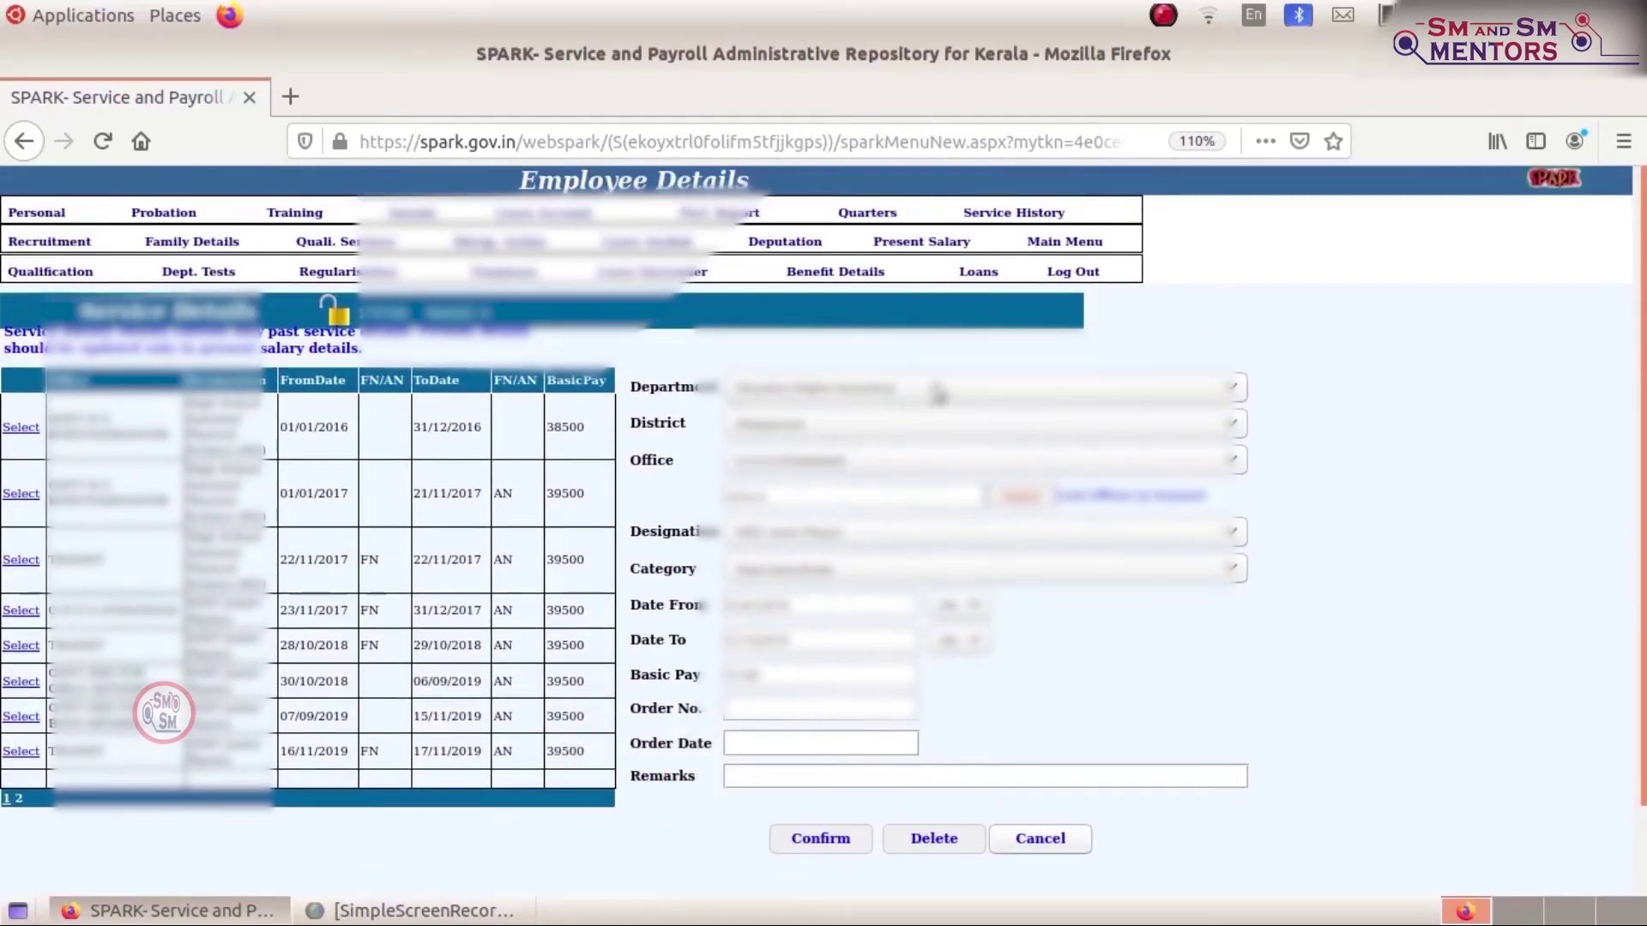
left_click(1013, 214)
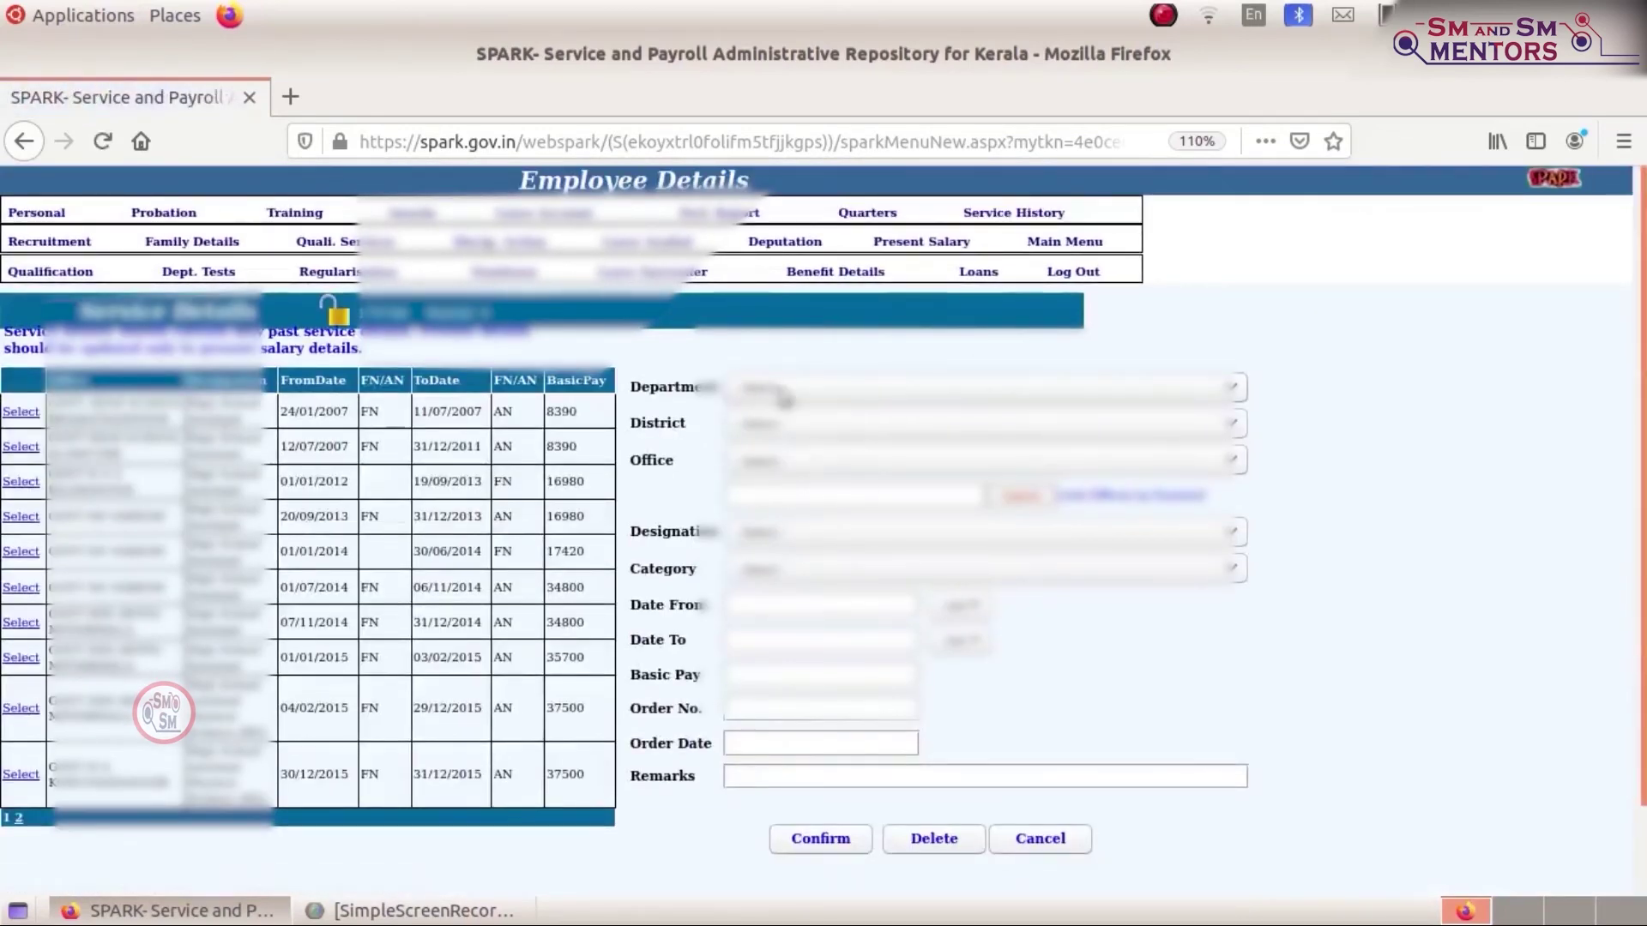
Choose the Education (Higher Secondary) department and the employee's district for a new service entry
left_click(785, 399)
type("ed")
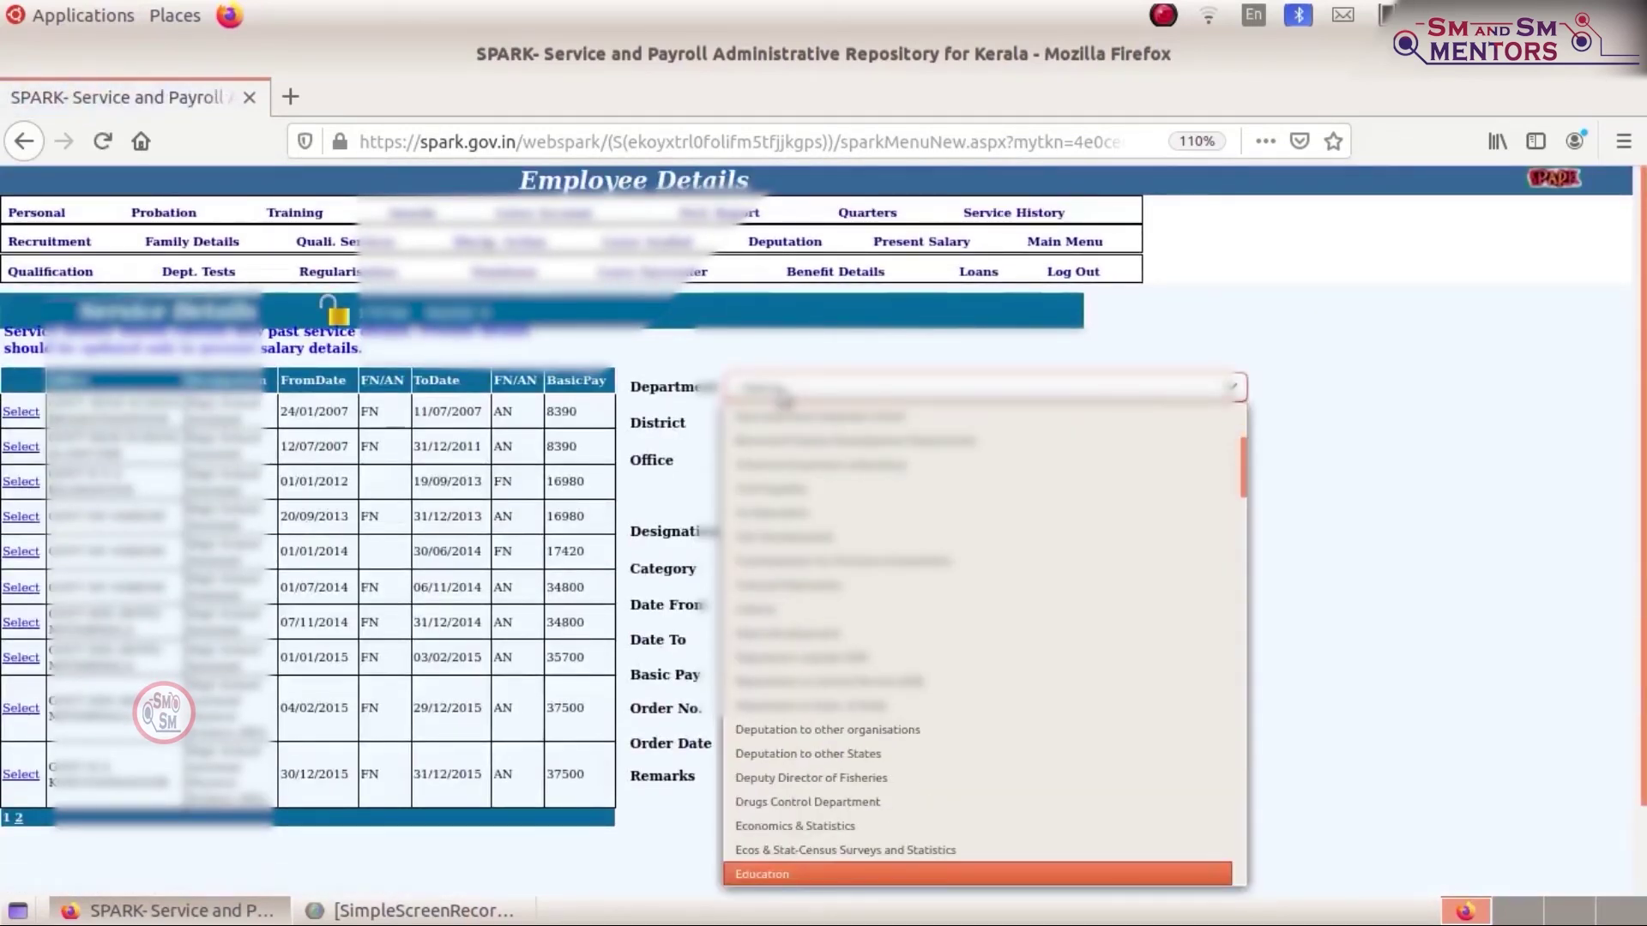
scroll(975, 631, "down", 3)
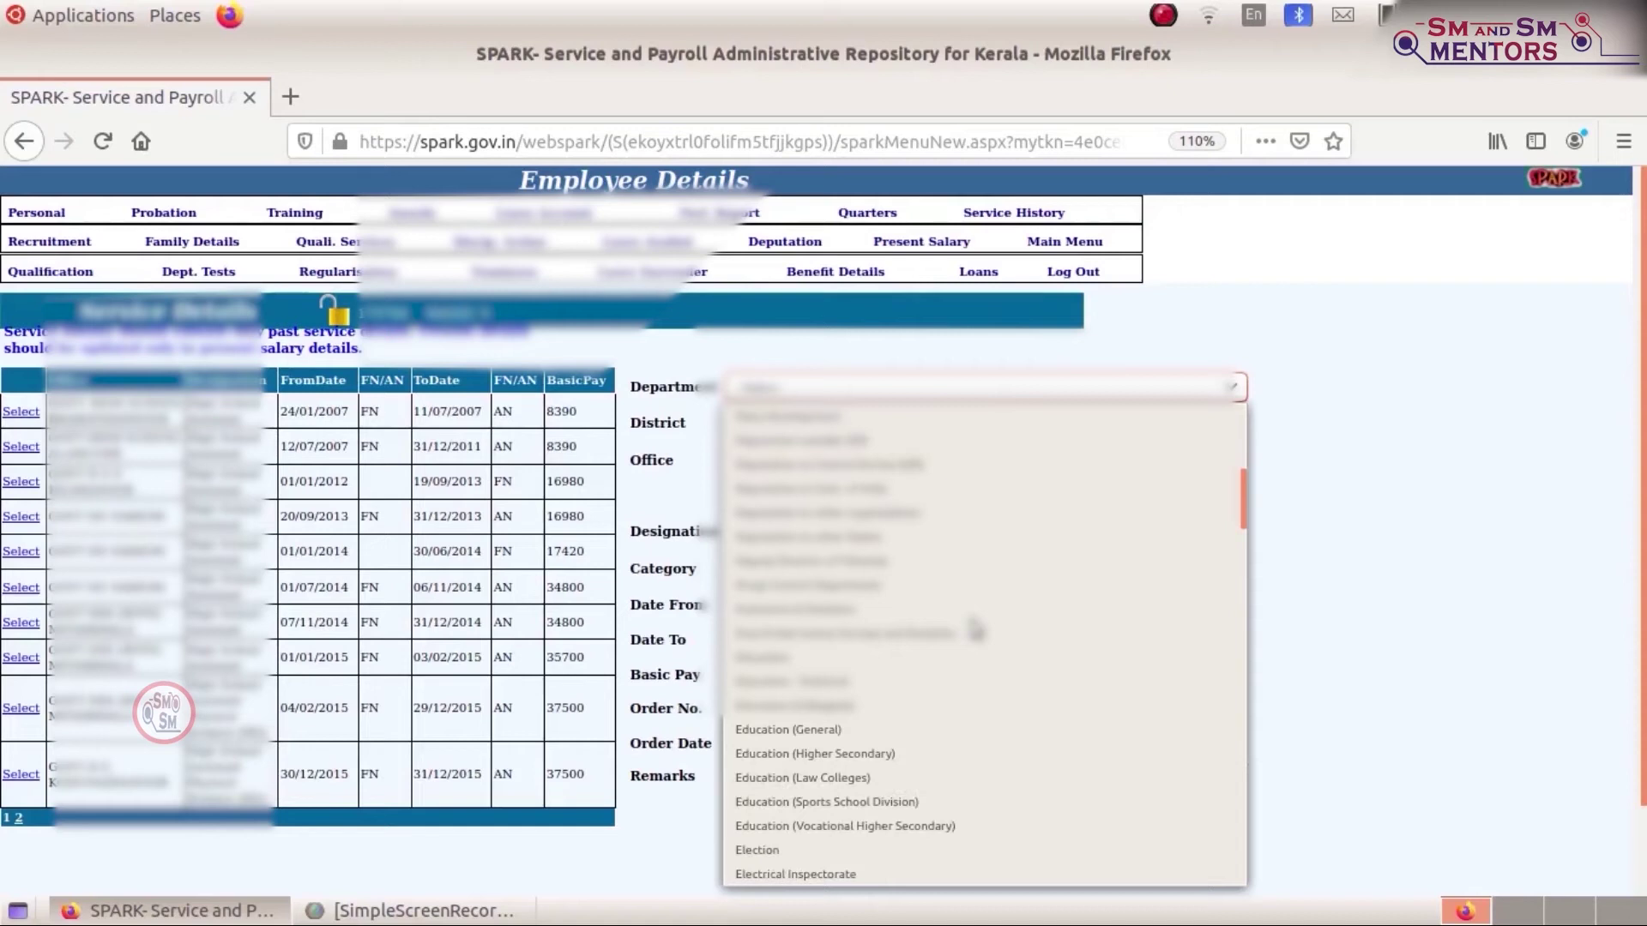
left_click(947, 753)
left_click(811, 423)
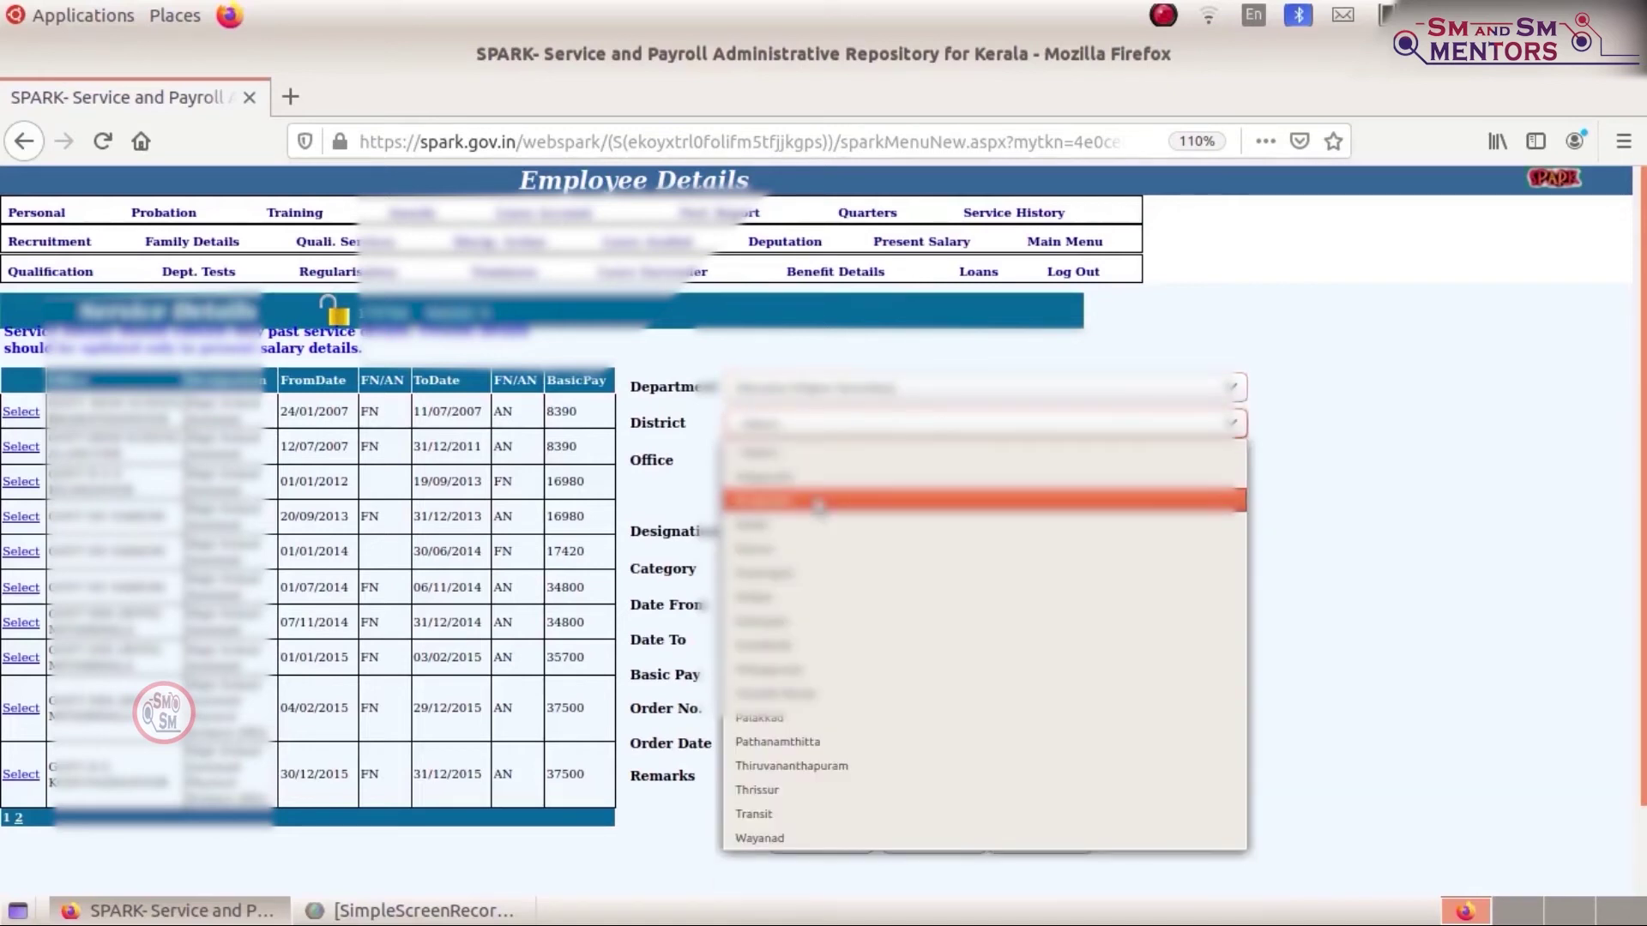
left_click(823, 669)
Search the district's offices by keyword and choose the employee's office for the new service entry
left_click(823, 463)
left_click(822, 474)
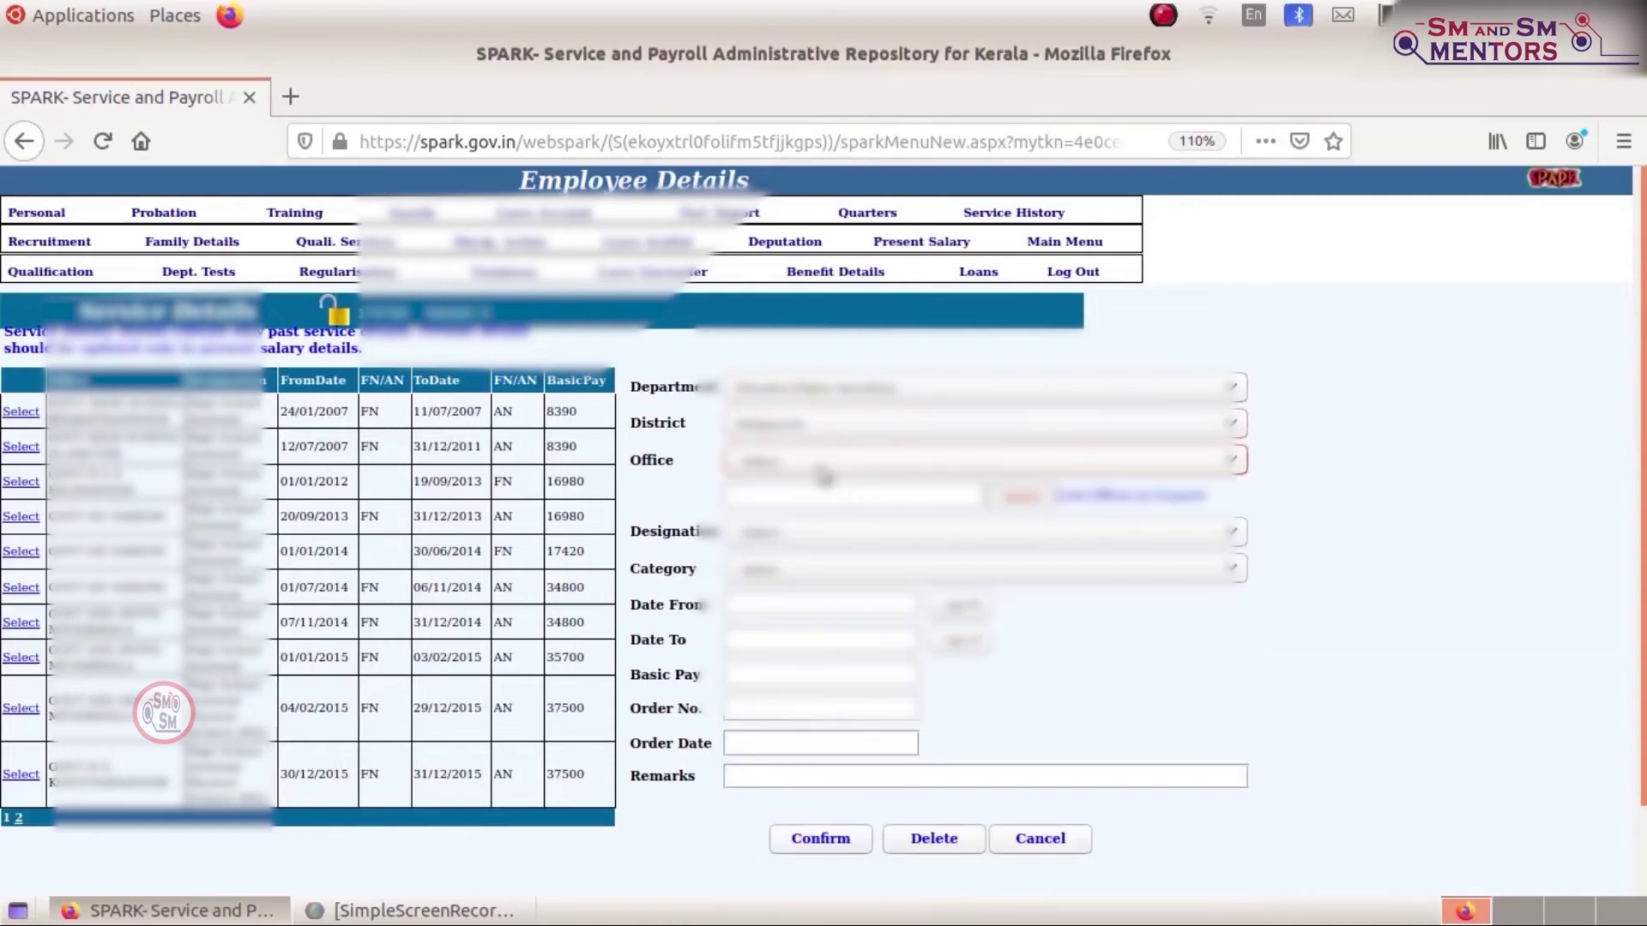
left_click(790, 499)
type("area")
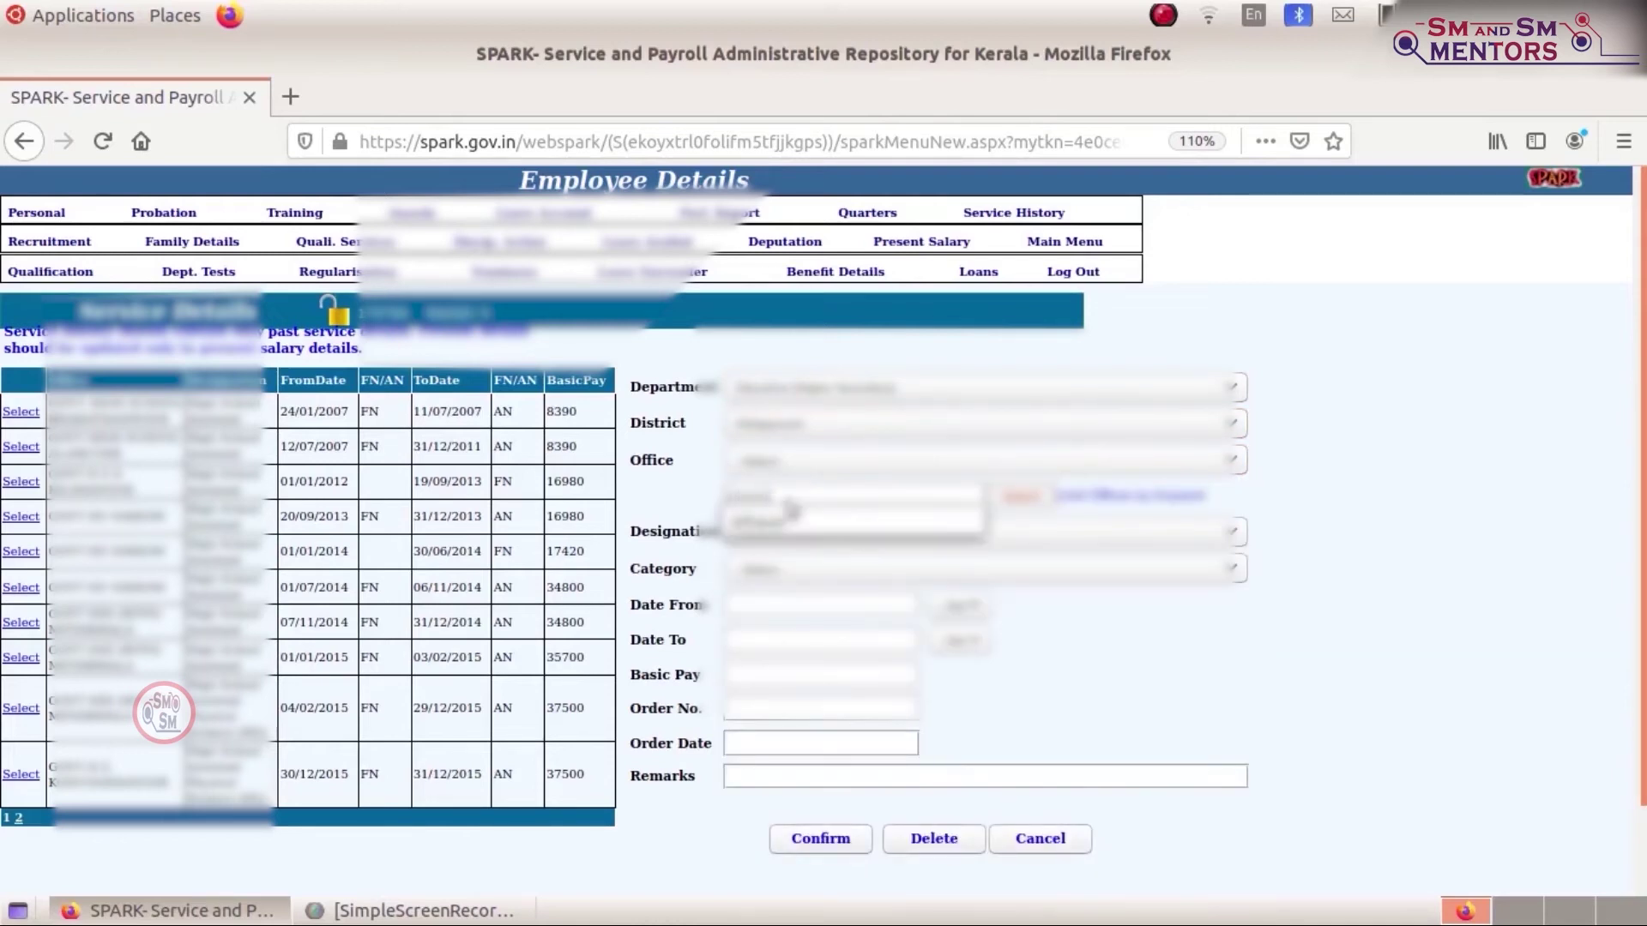
left_click(782, 518)
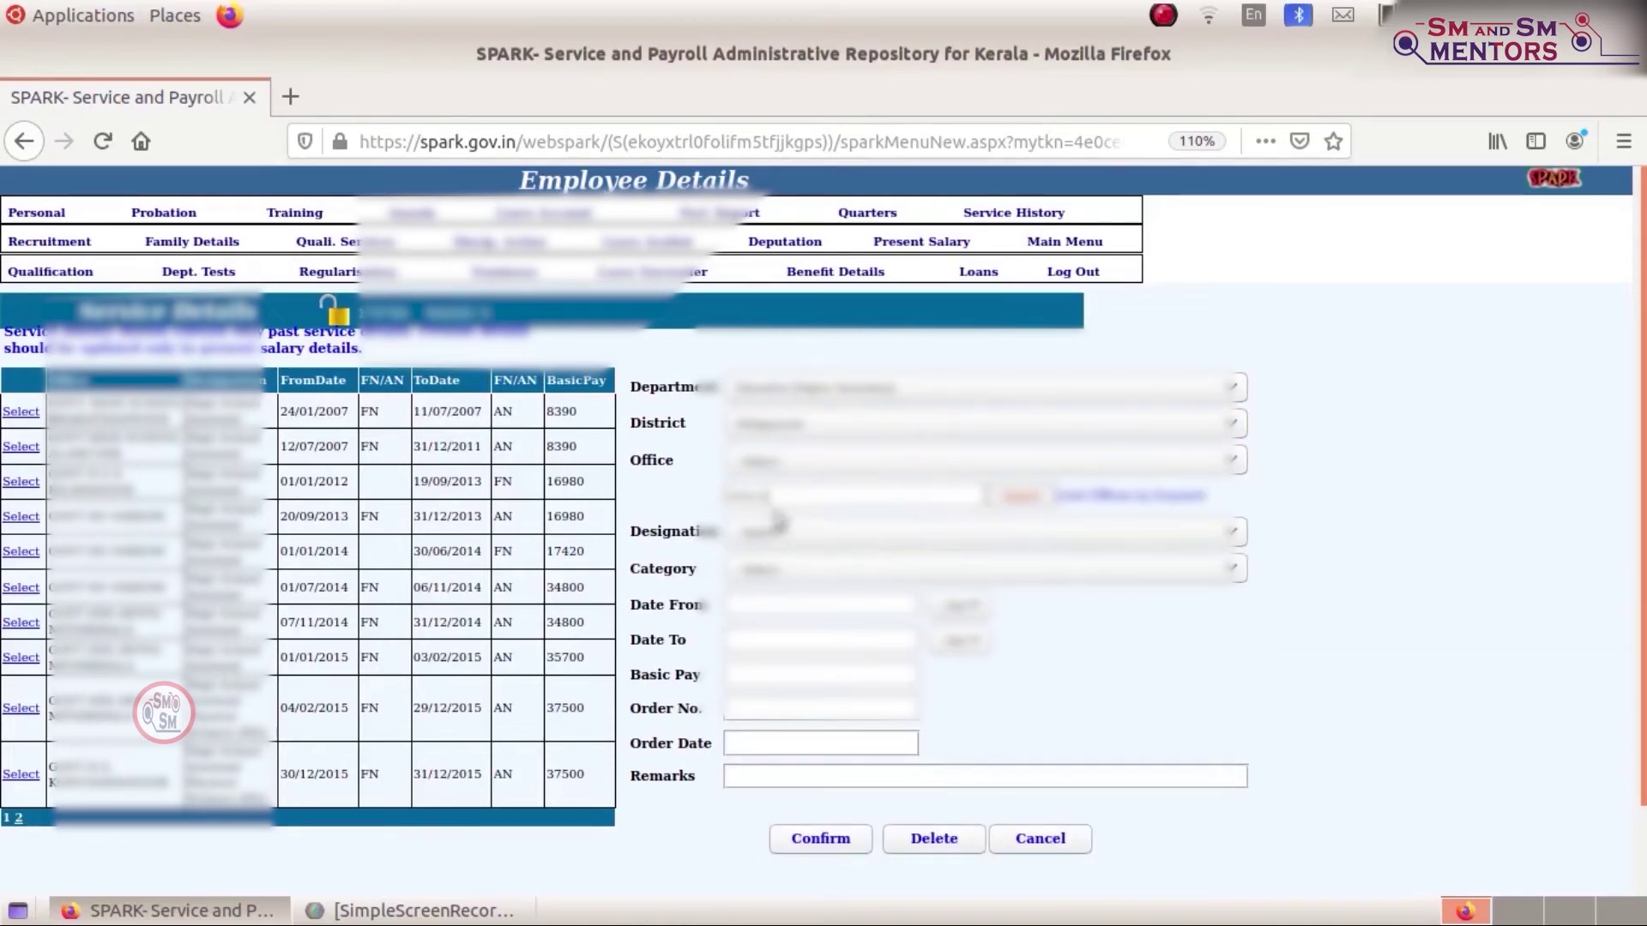
left_click(1031, 506)
left_click(853, 467)
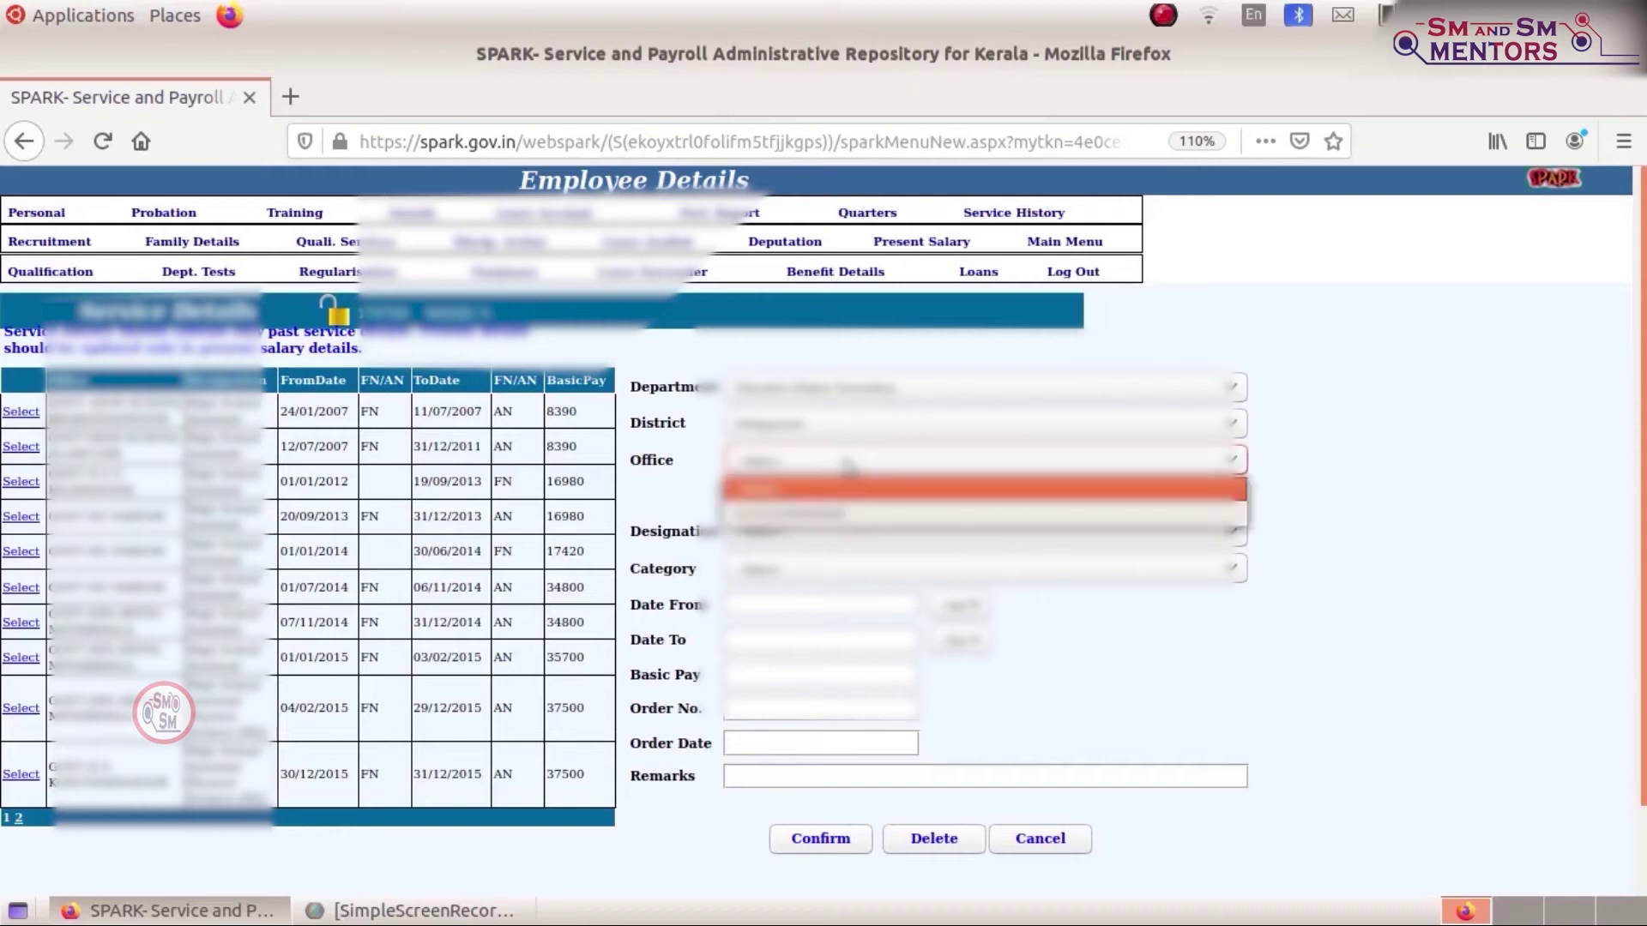
left_click(832, 513)
Choose HSST Junior Physics as the designation of the new service entry
left_click(819, 533)
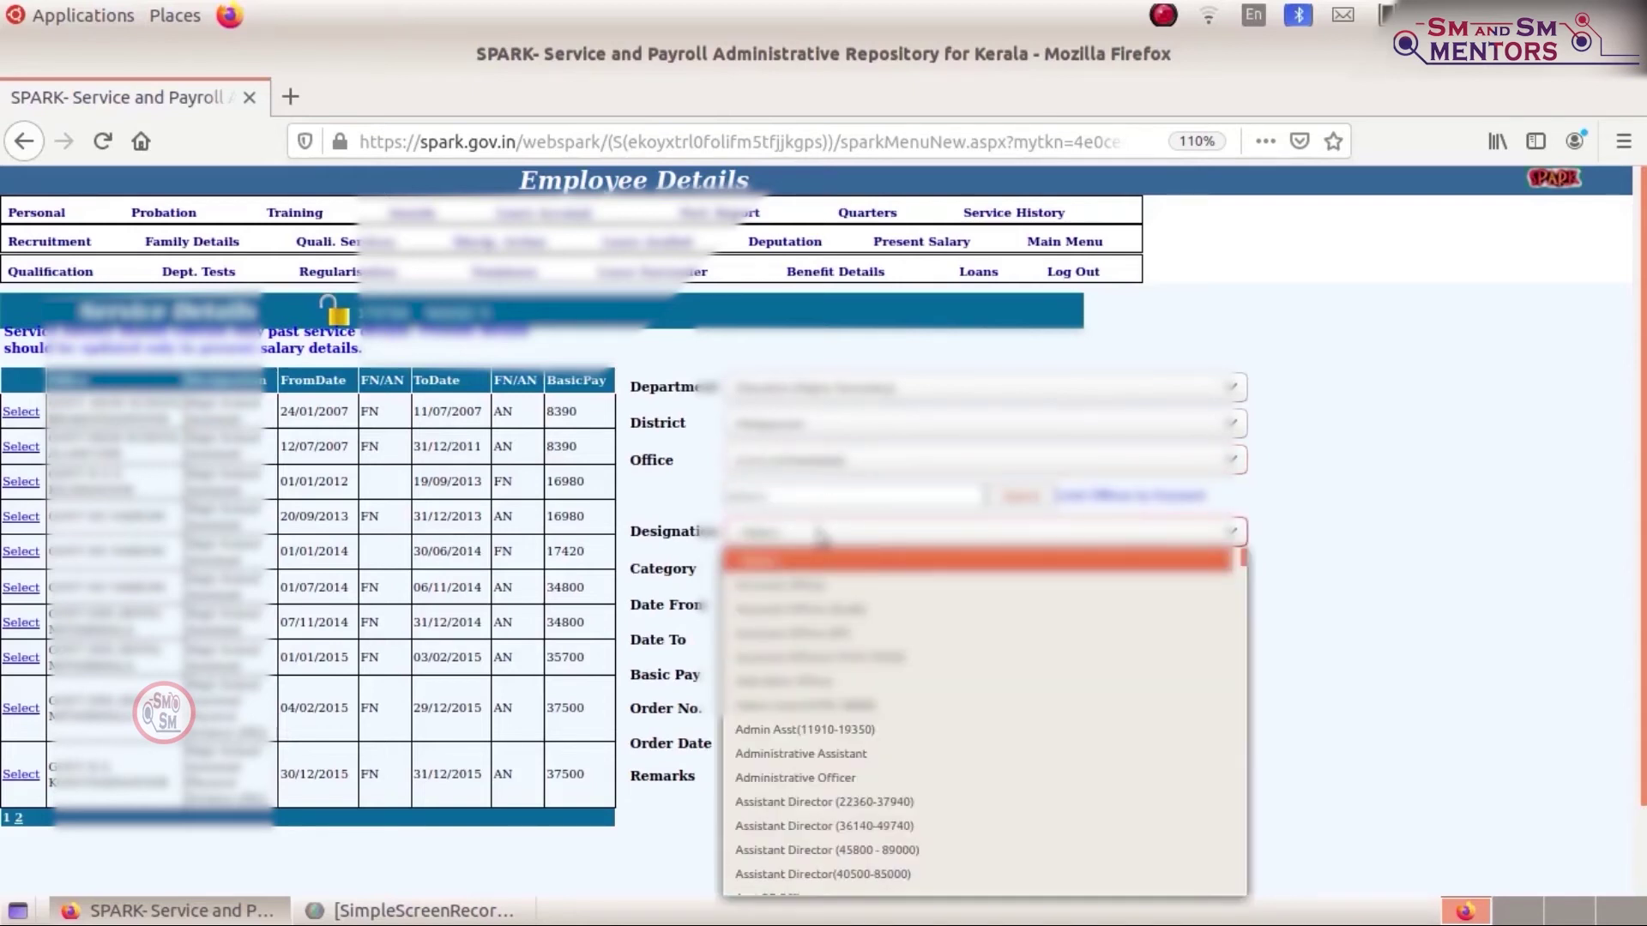
type("hsst ju")
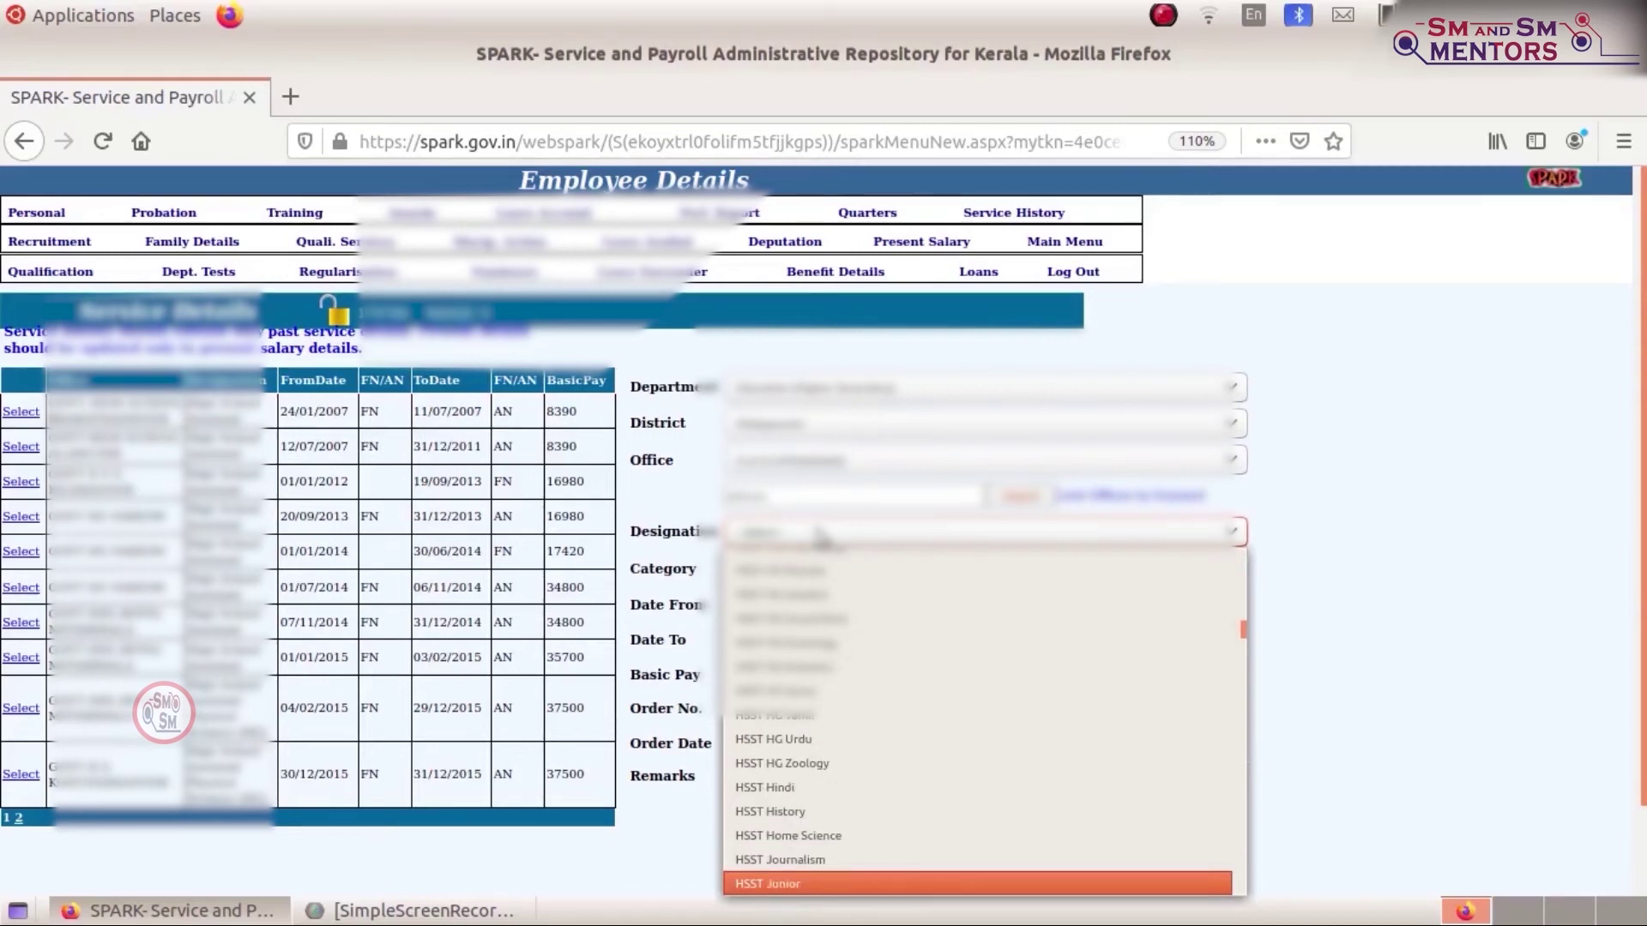
scroll(930, 731, "down", 6)
scroll(928, 731, "down", 10)
scroll(925, 728, "up", 3)
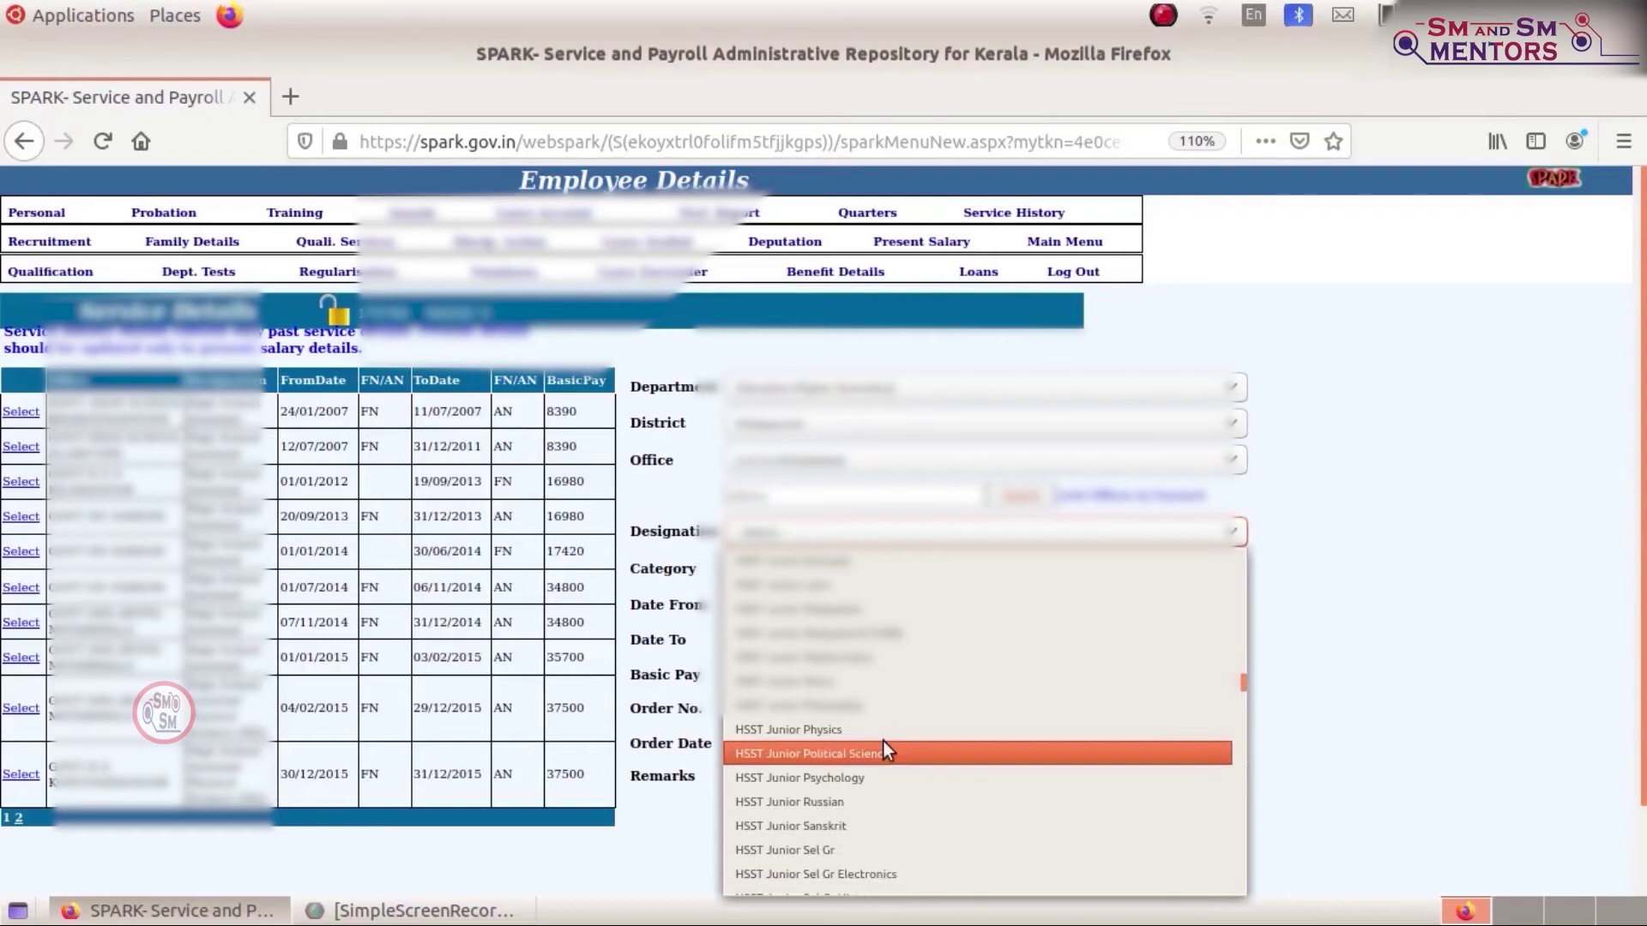
left_click(879, 708)
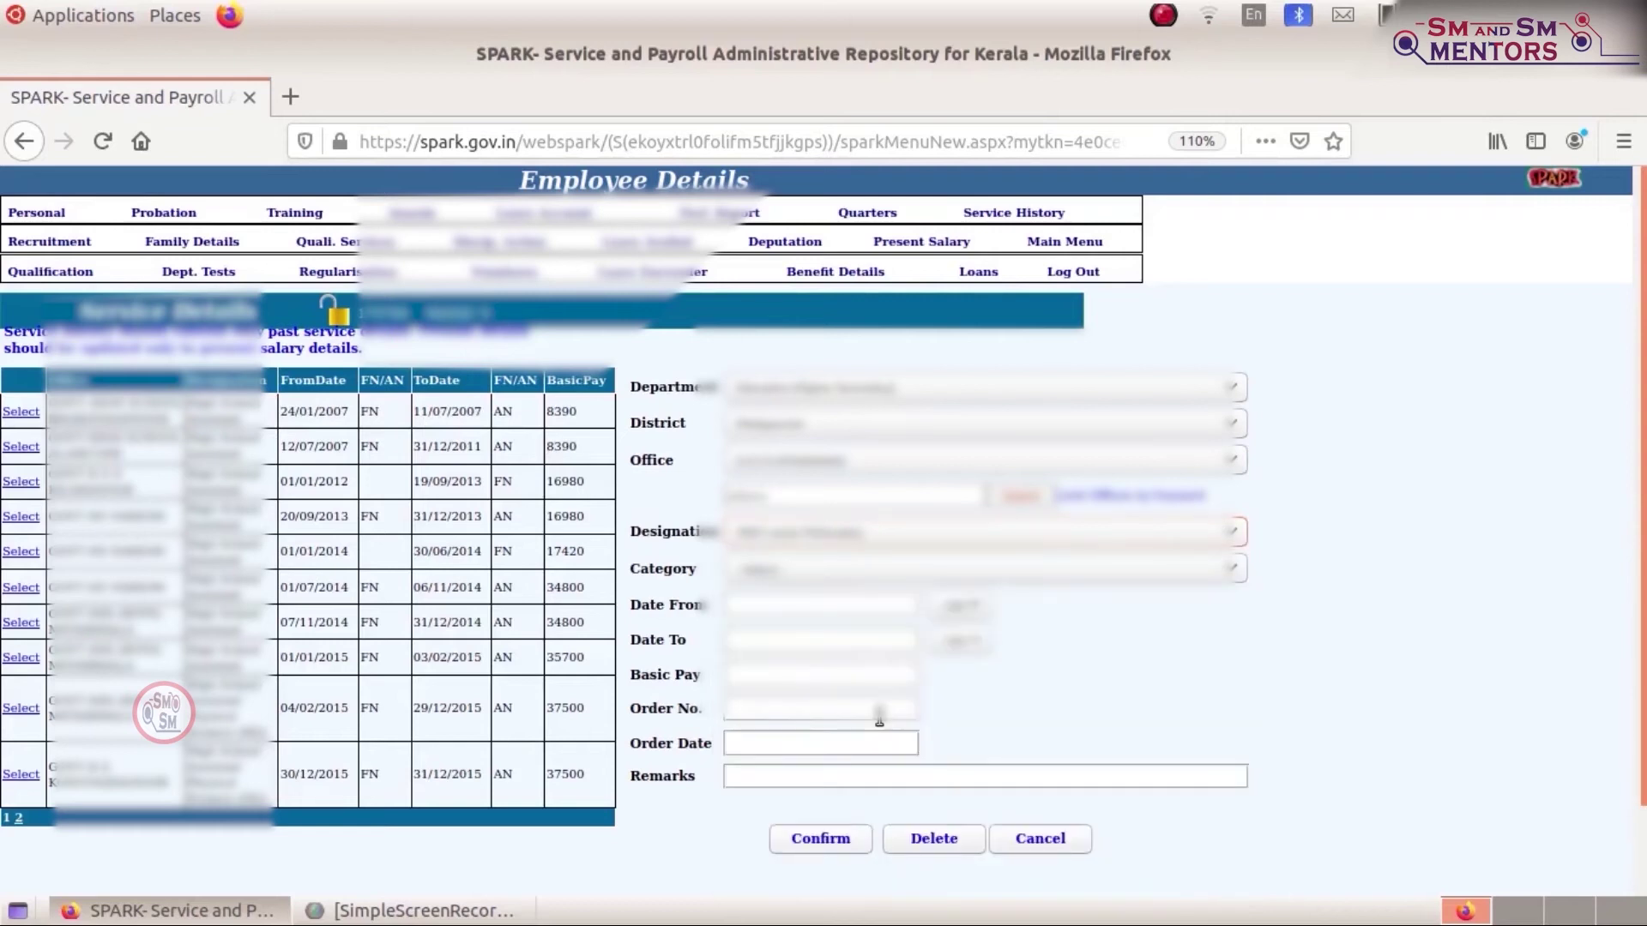
left_click(890, 533)
scroll(888, 835, "down", 1)
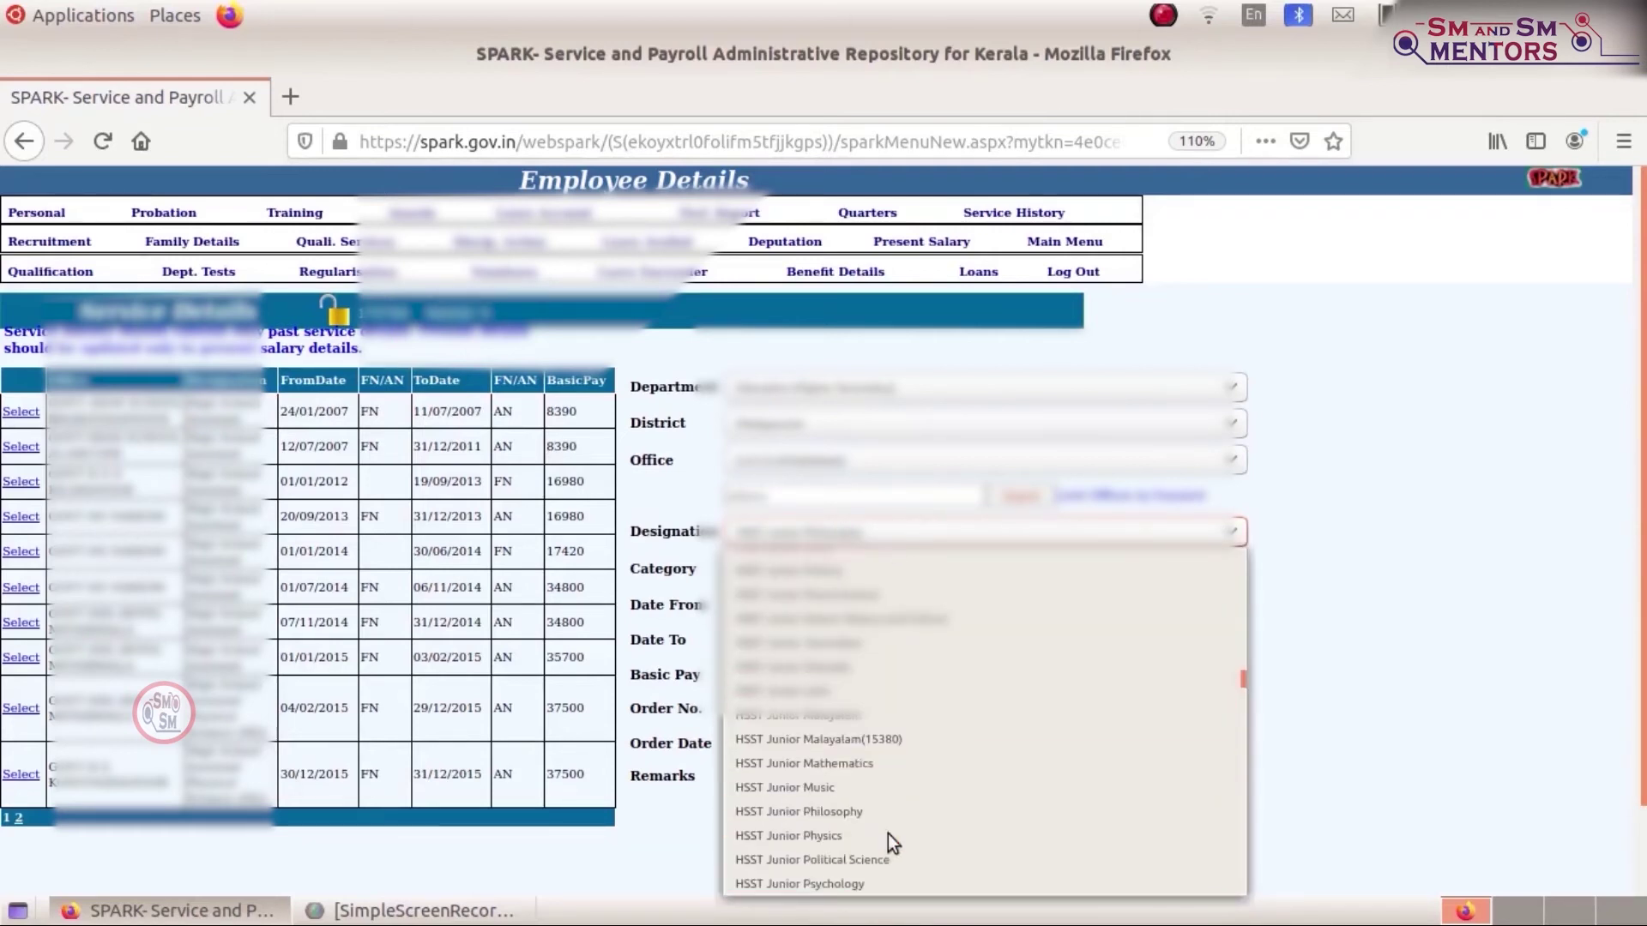
left_click(856, 833)
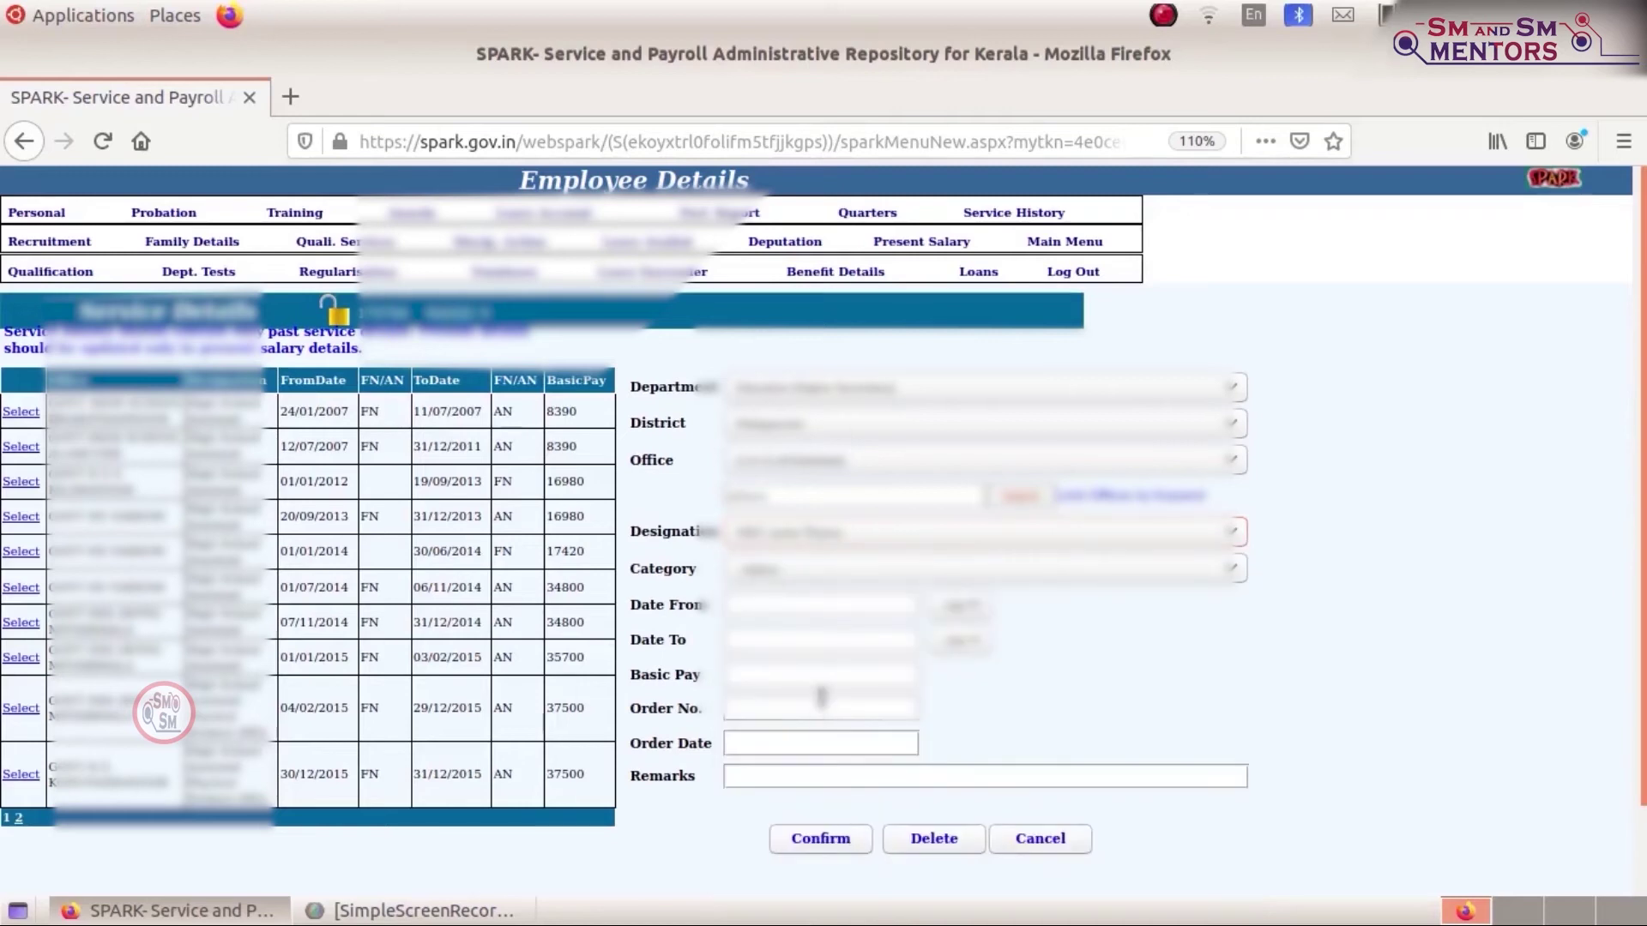
Set the category of the new service entry to State Subordinate
left_click(789, 583)
scroll(858, 532, "down", 4)
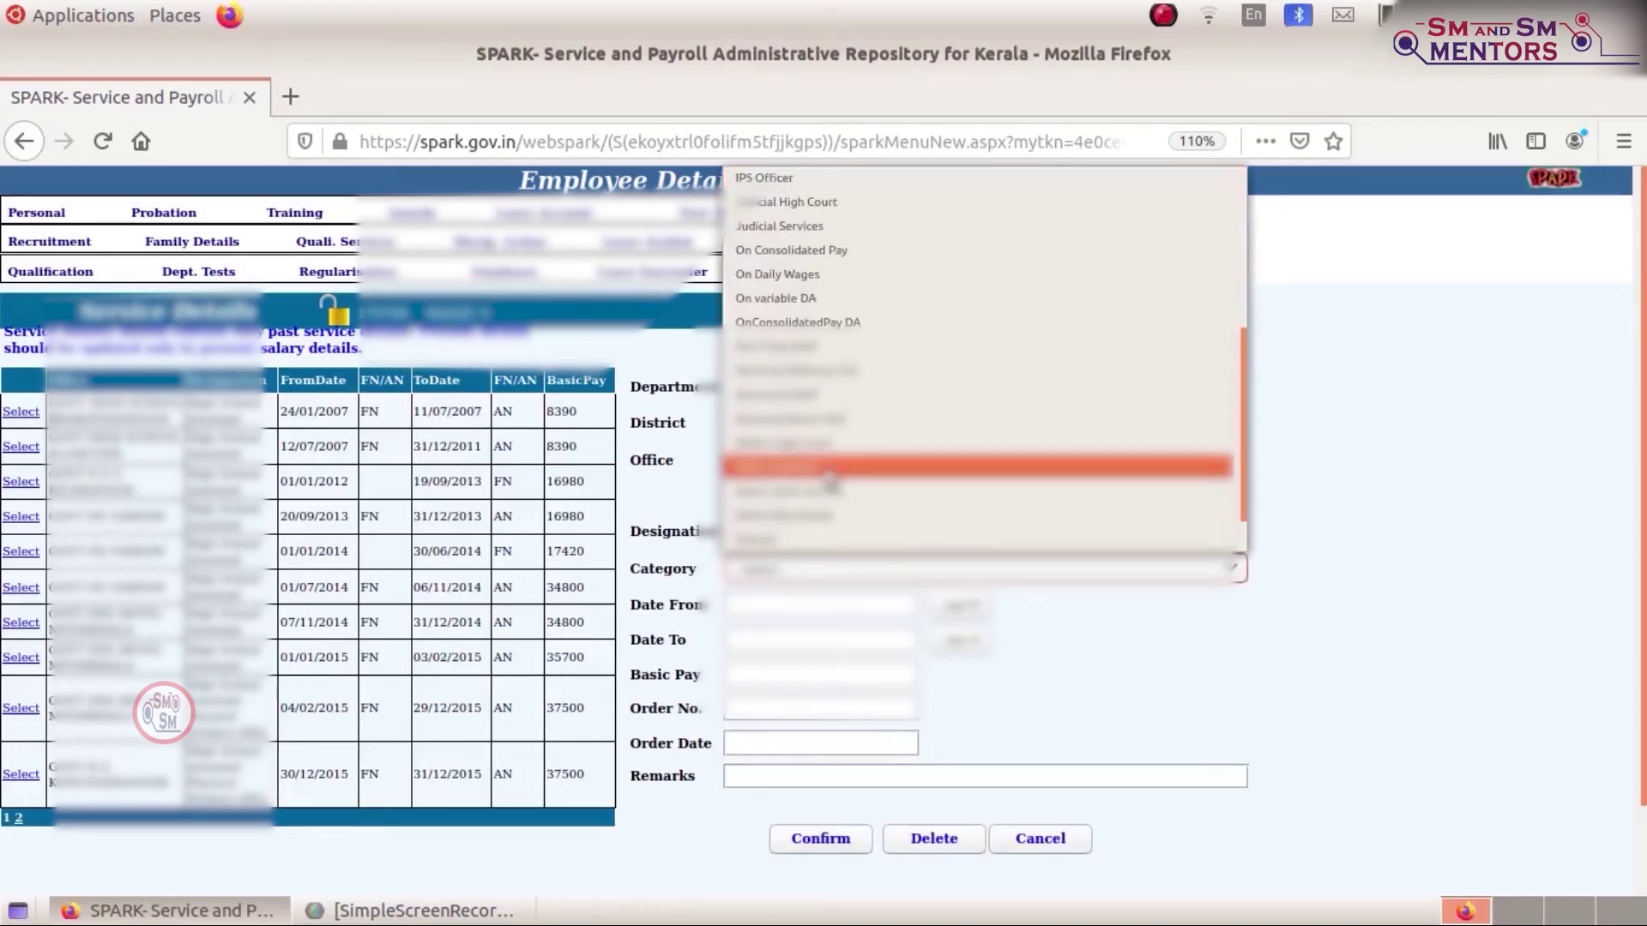
left_click(820, 516)
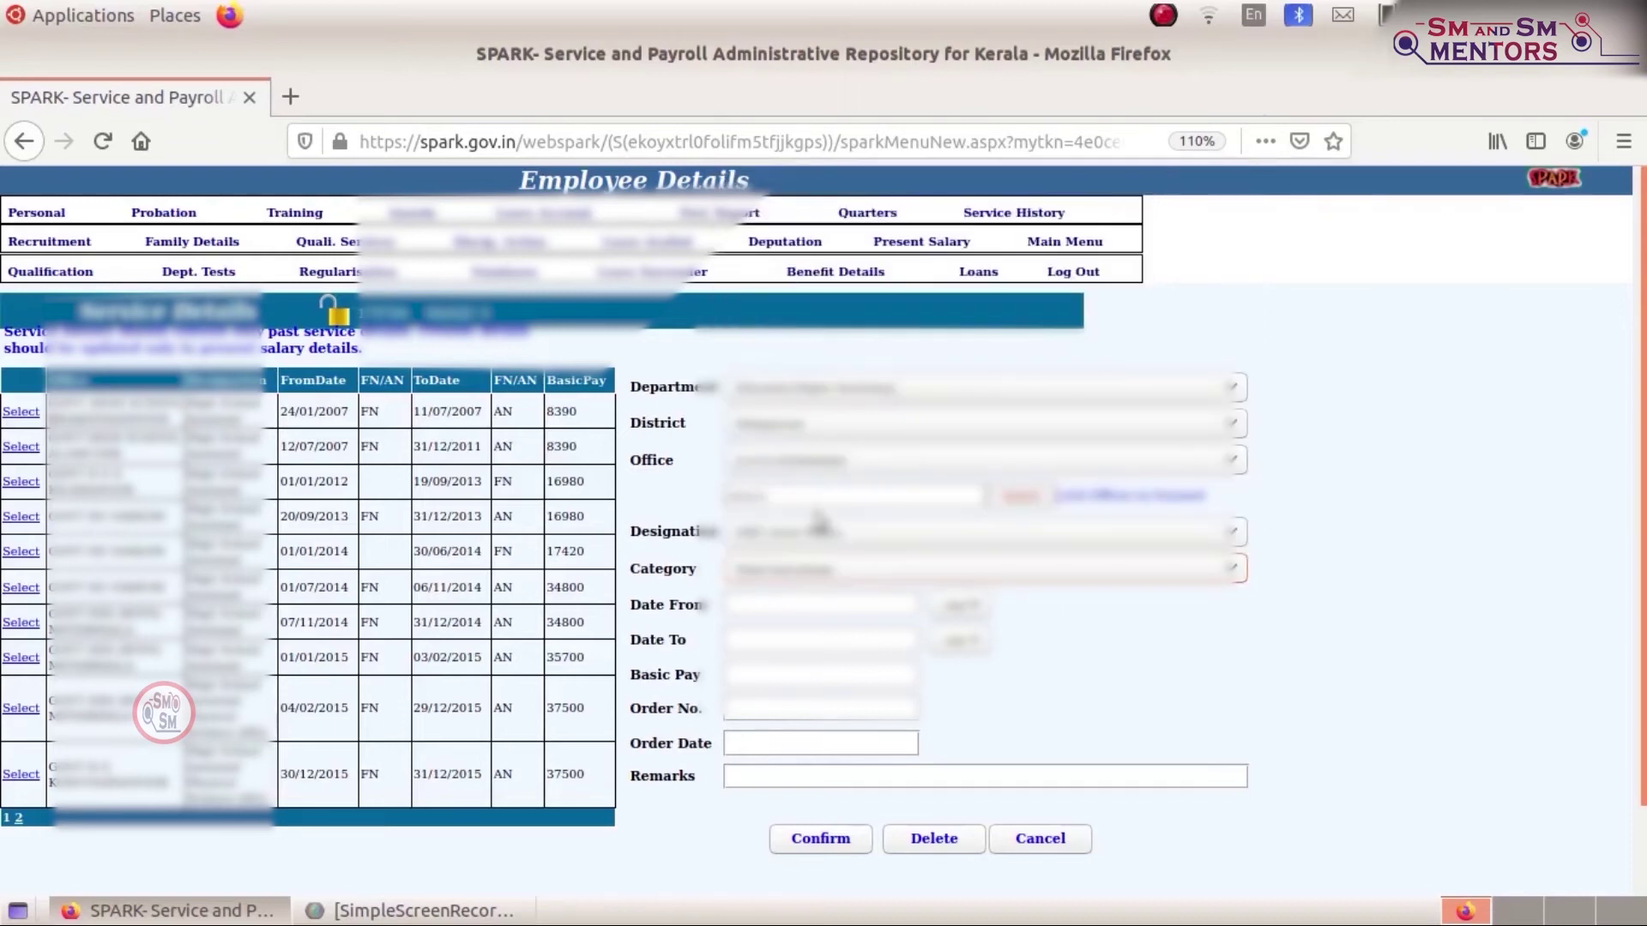
Enter the period 01/01/2018 to 27/10/2018 AN with a basic pay of 41500 and save the new service entry
left_click(743, 600)
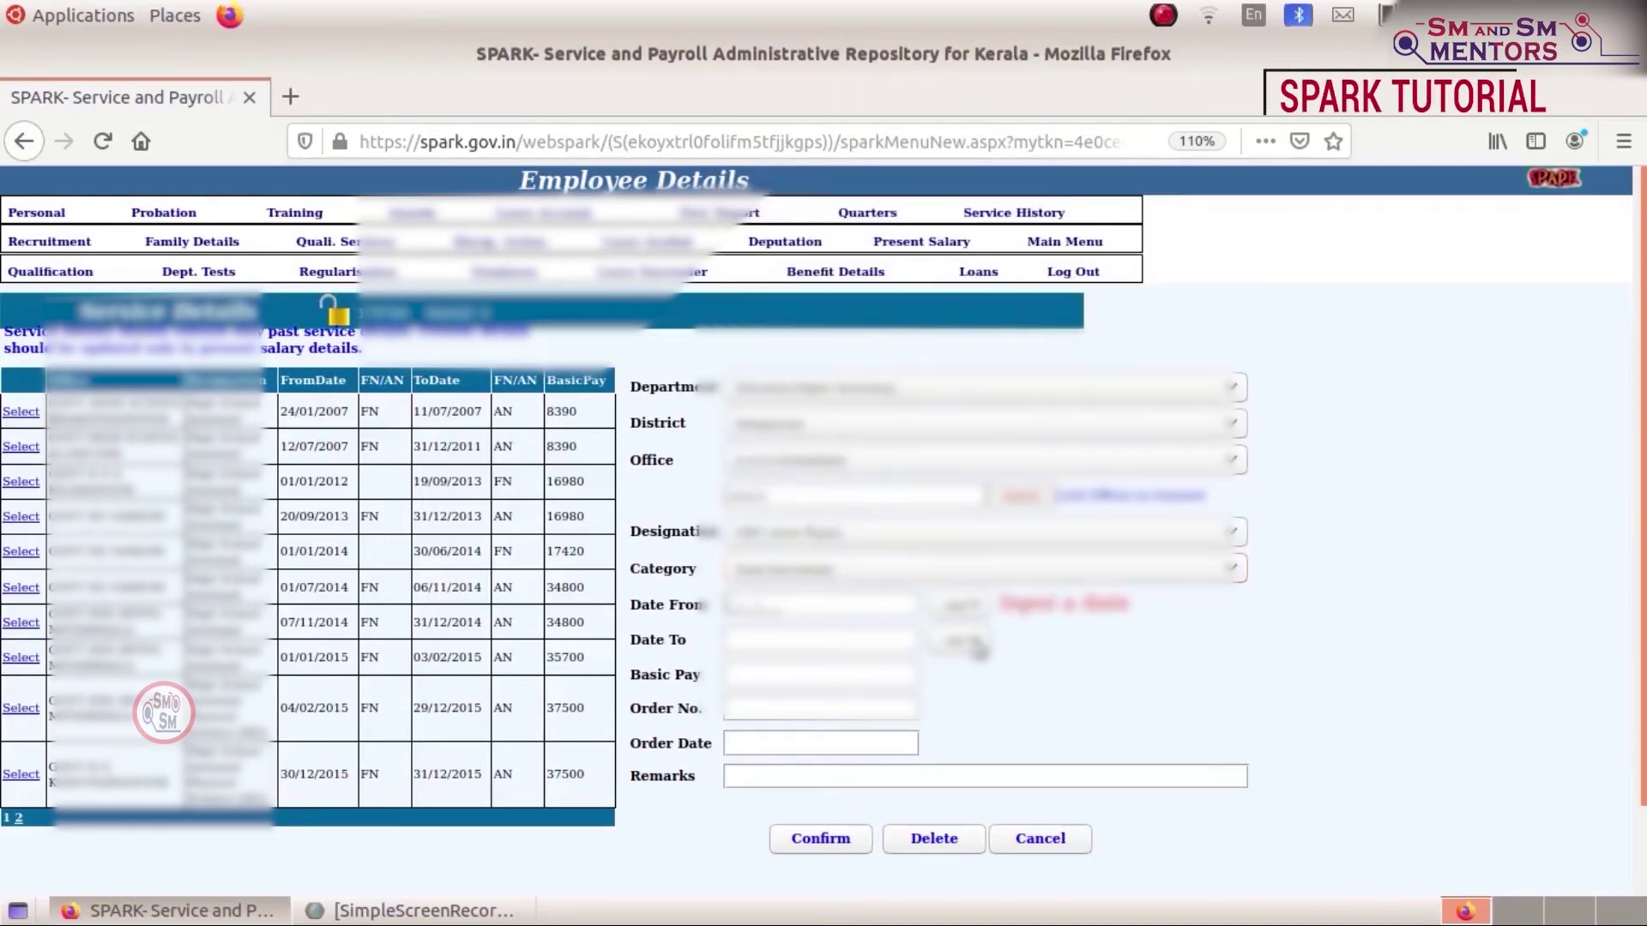
type("01")
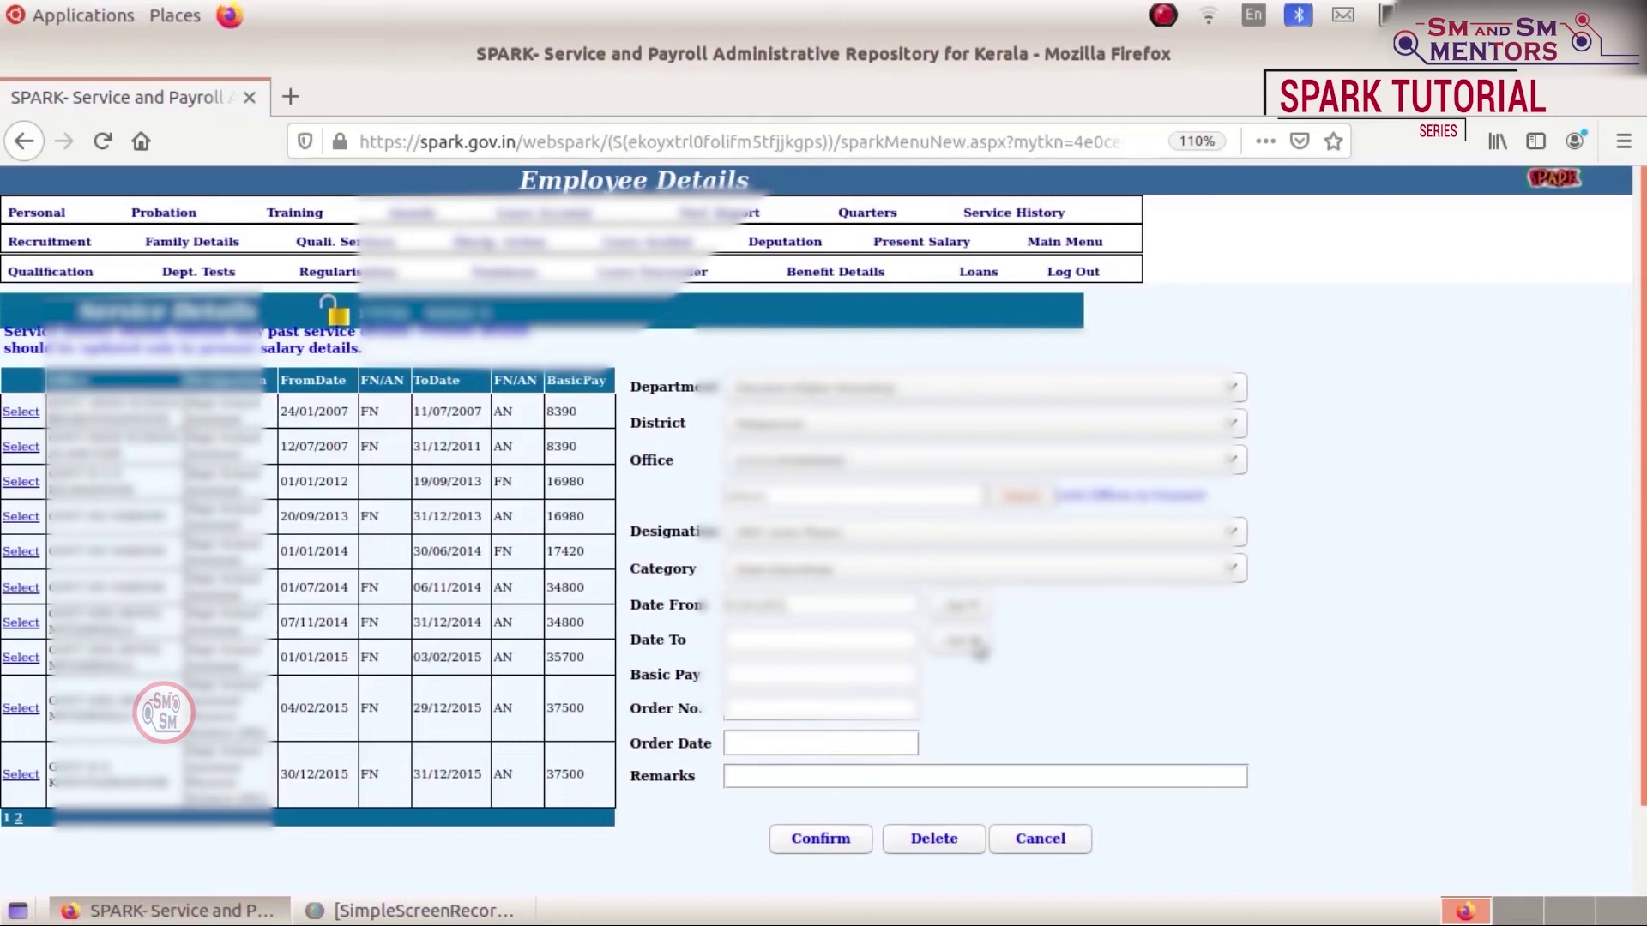
left_click(978, 650)
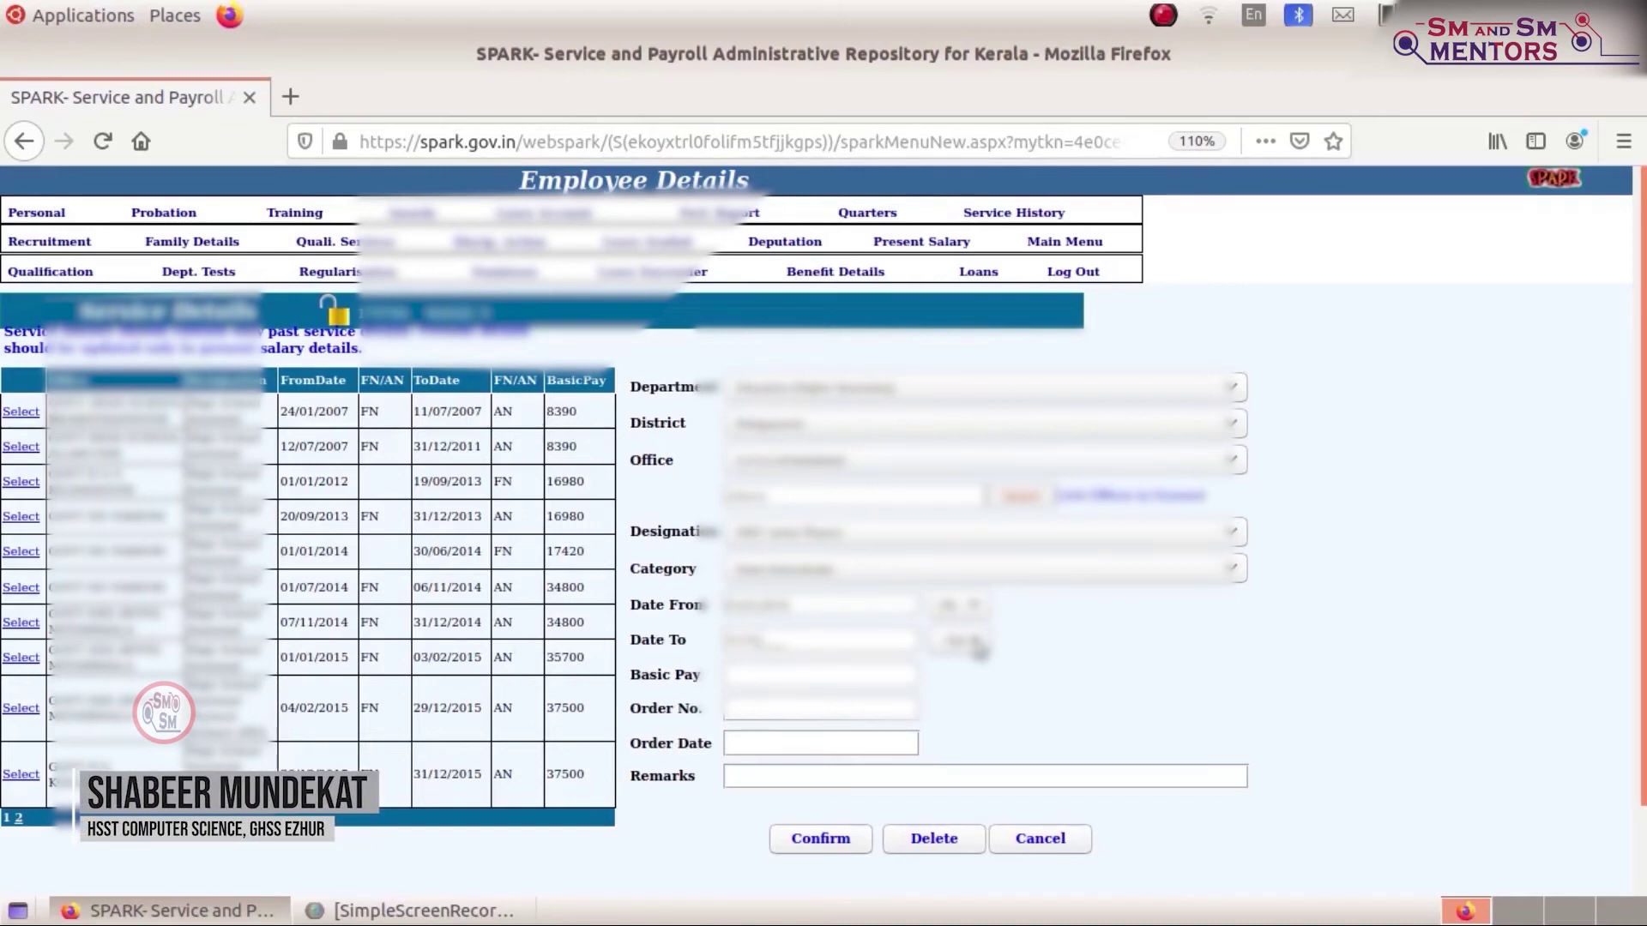
double_click(759, 642)
type("2")
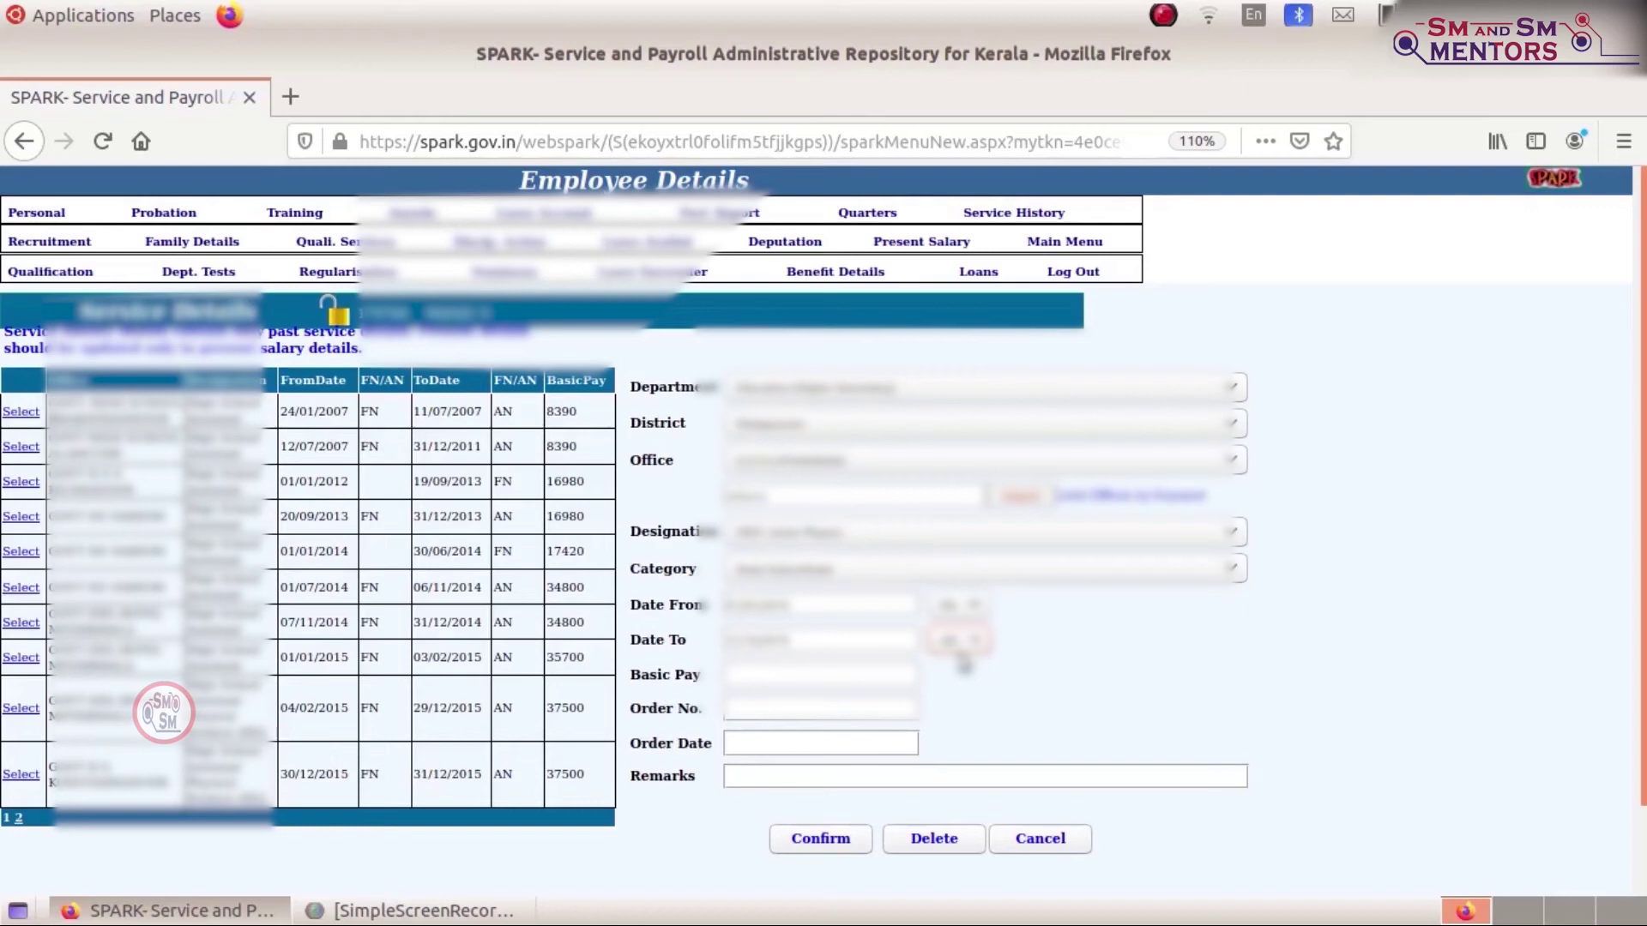
type("39")
left_click(839, 845)
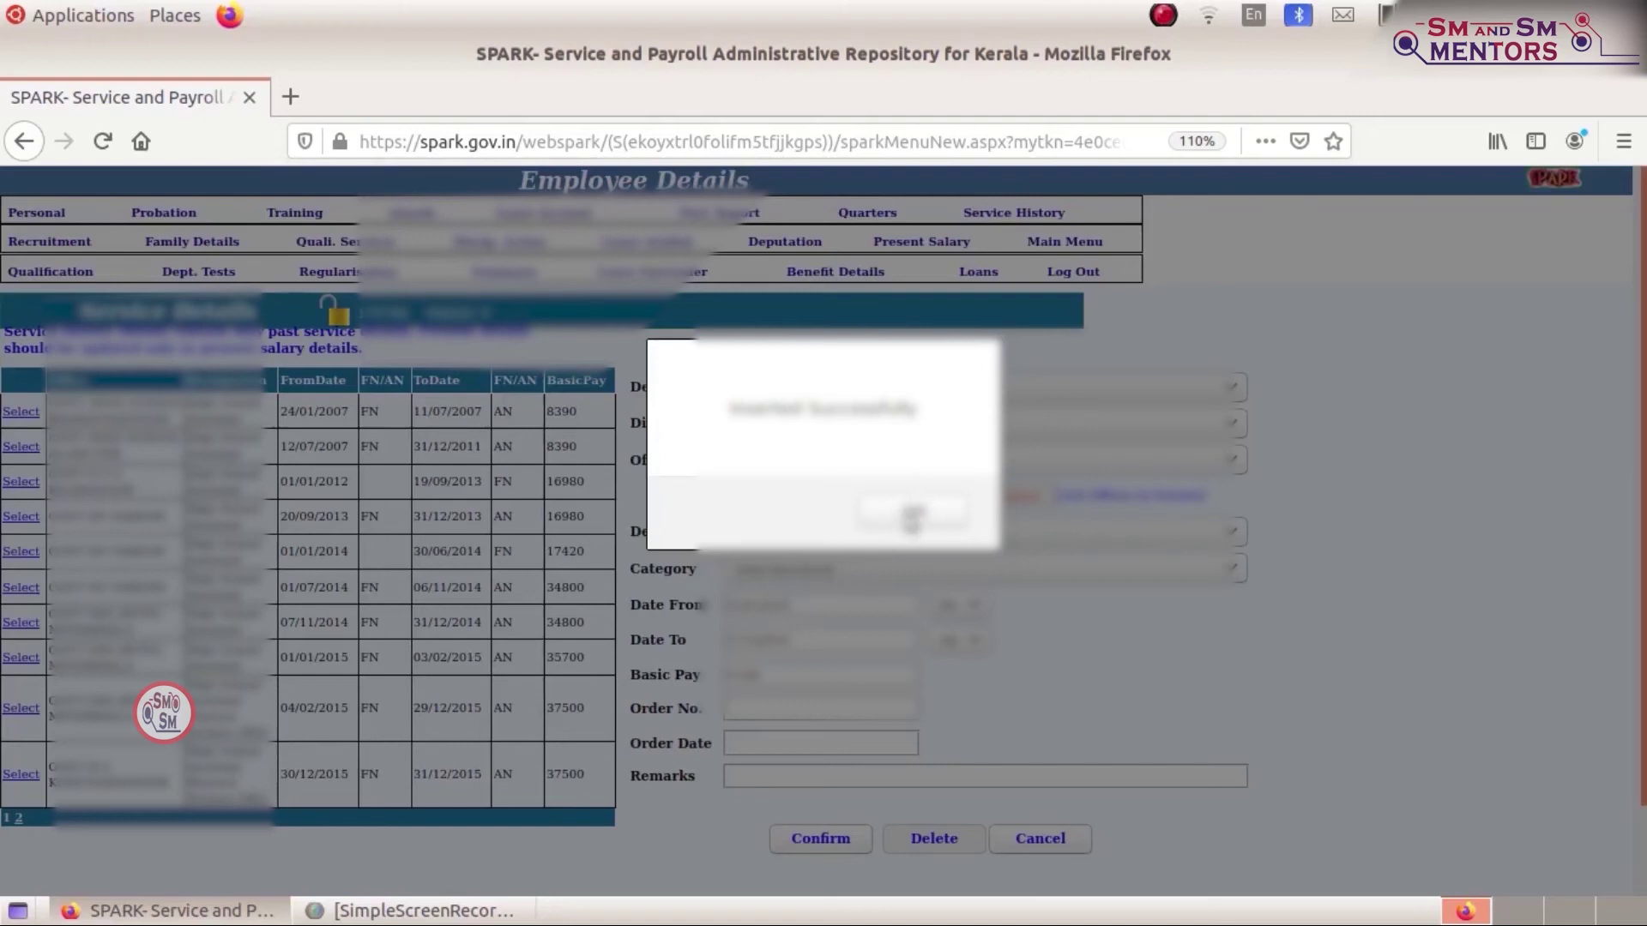
left_click(912, 515)
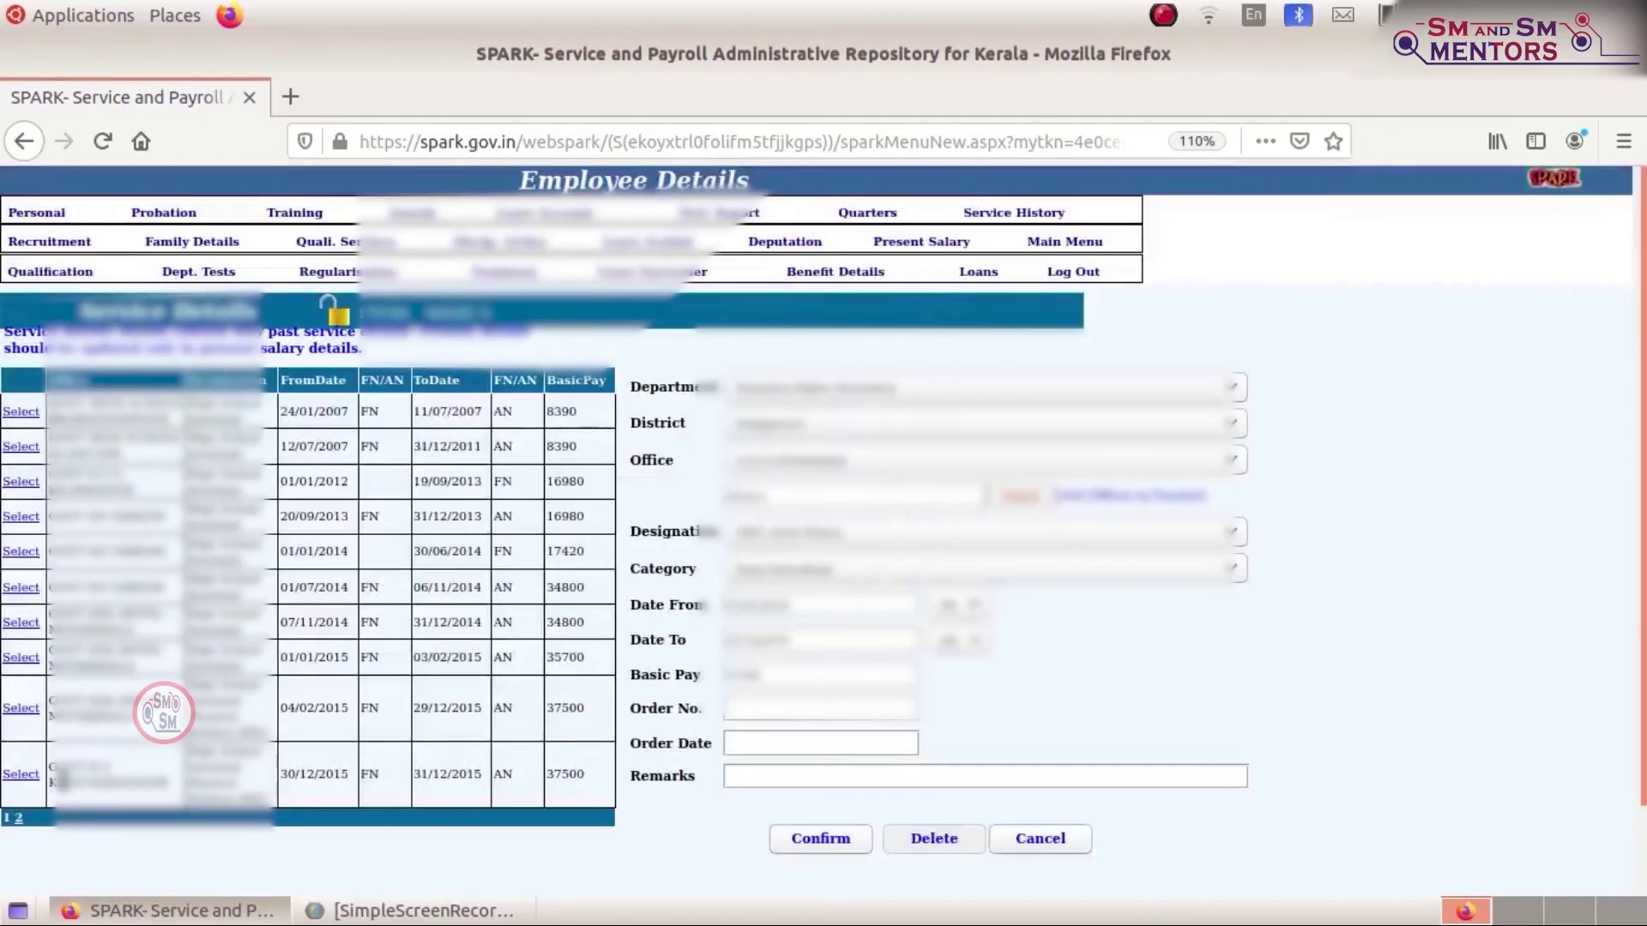
Set the basic pay of the service entry from 23/11/2017 to 31/12/2017 to 40500 and save it
left_click(19, 819)
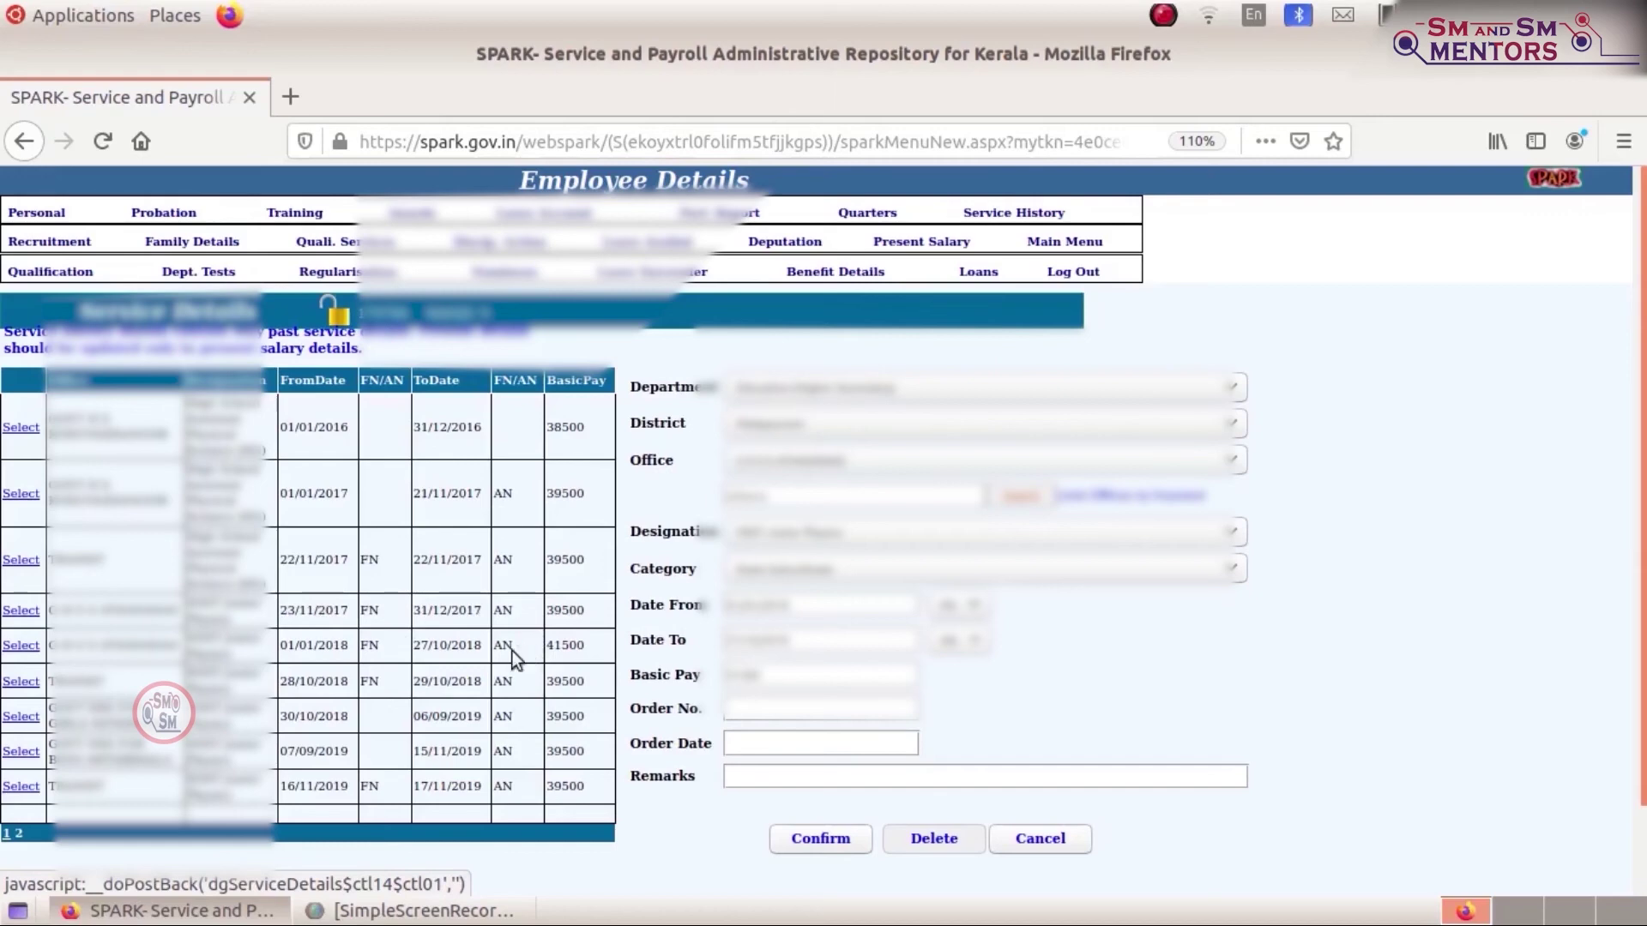
scroll(460, 693, "down", 2)
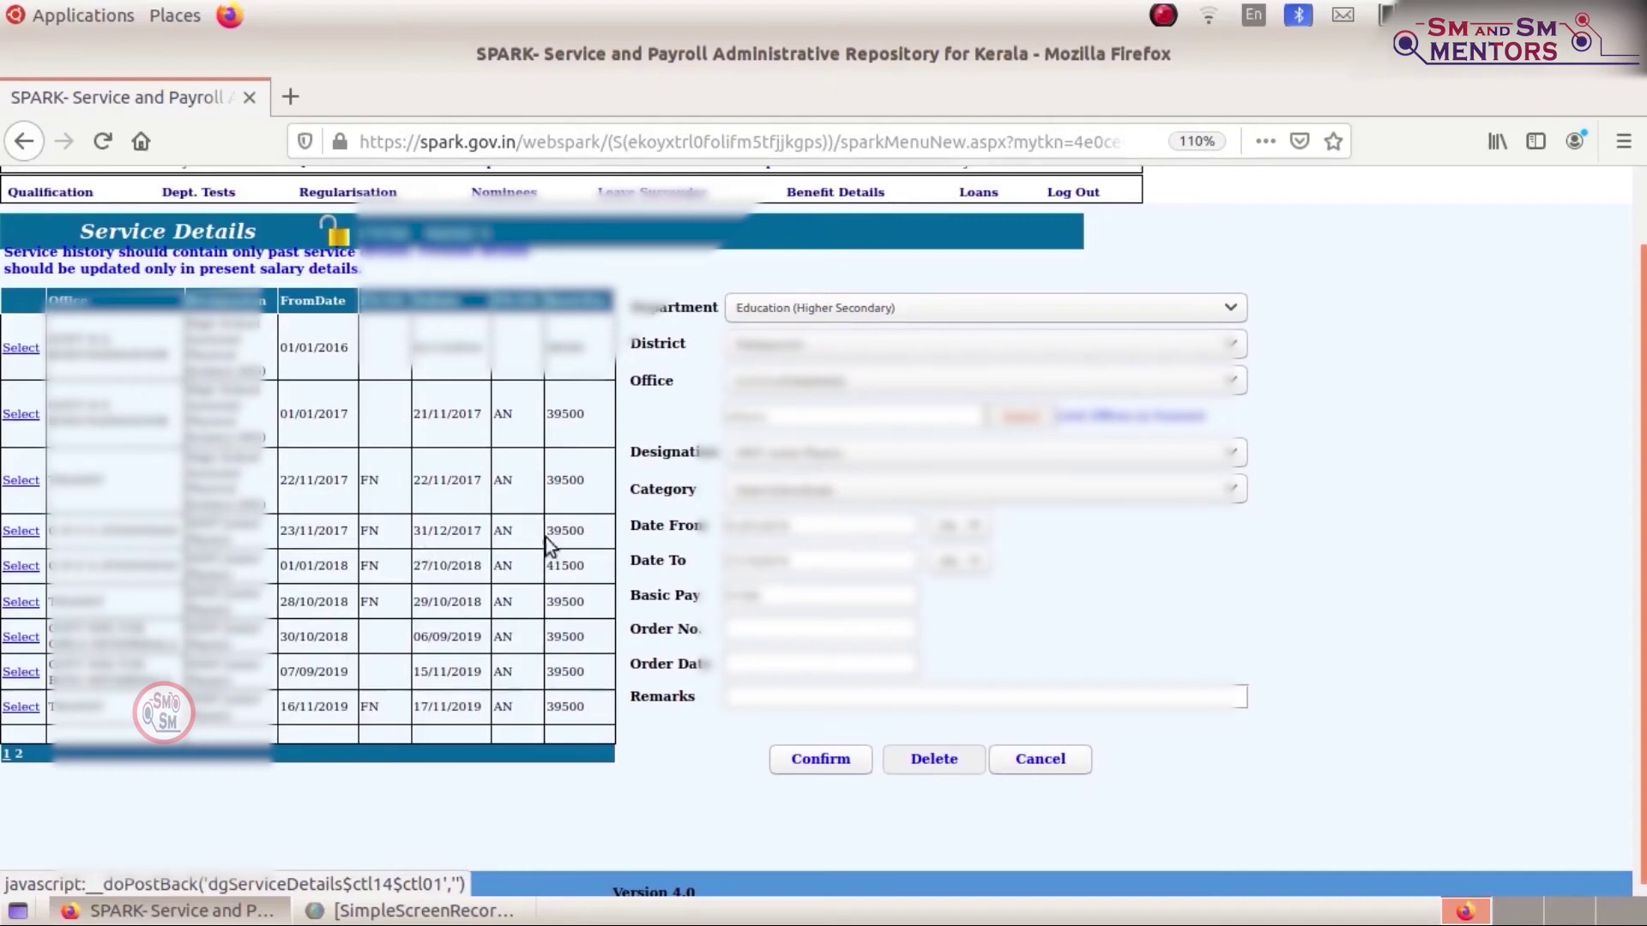
left_click(22, 531)
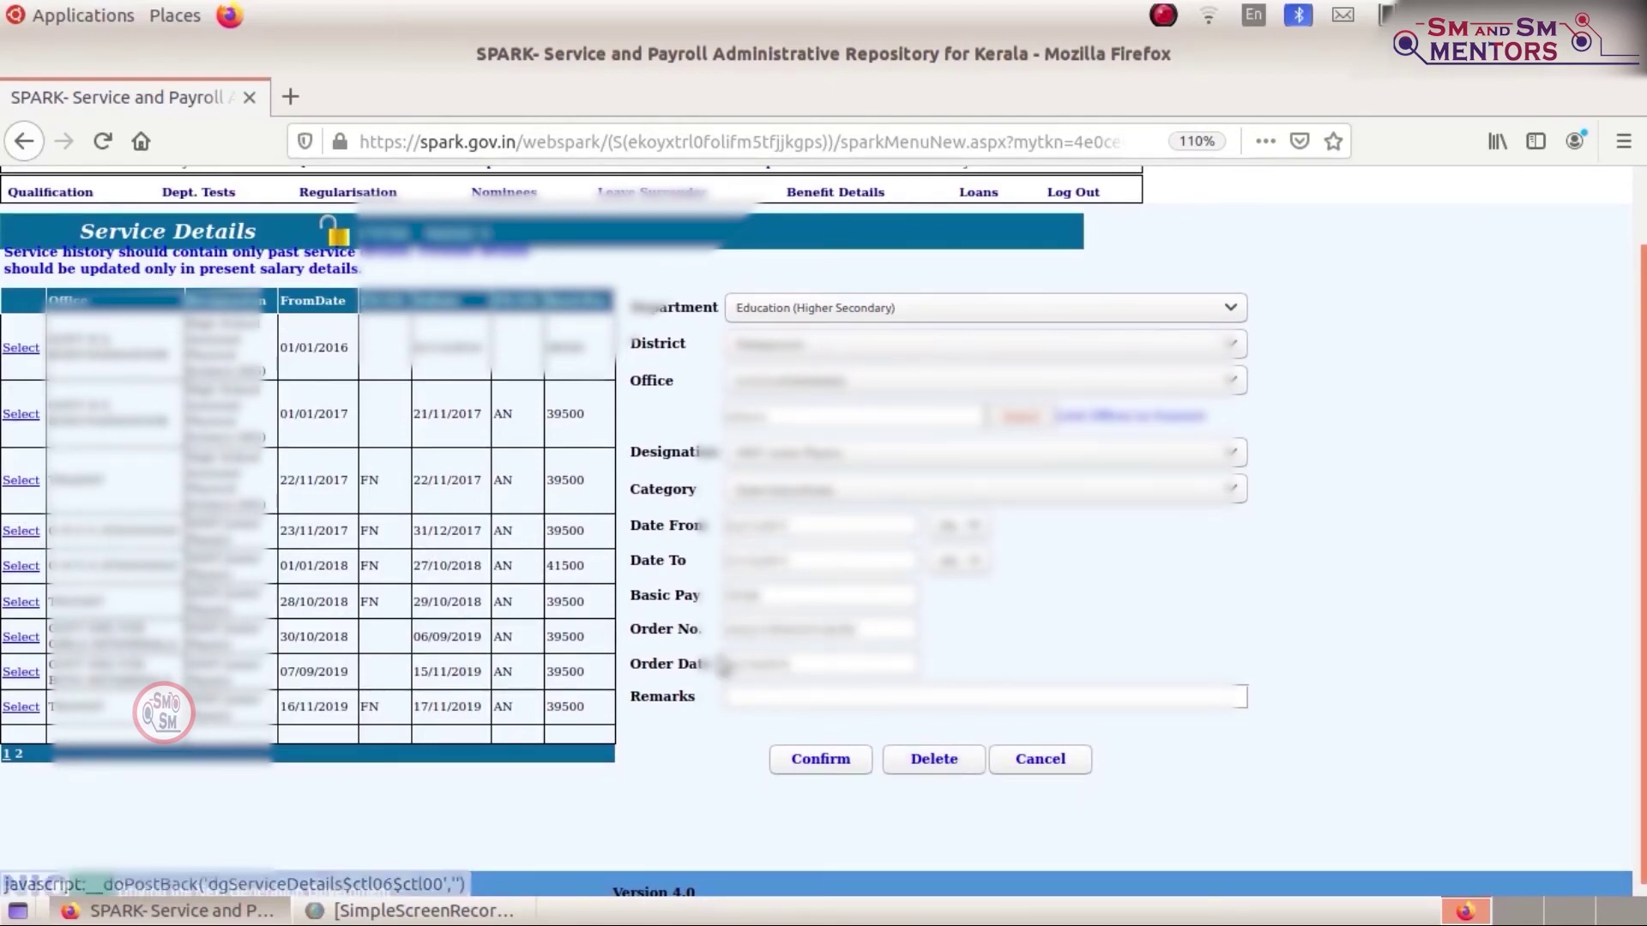
left_click_drag(802, 594, 661, 592)
left_click(662, 592)
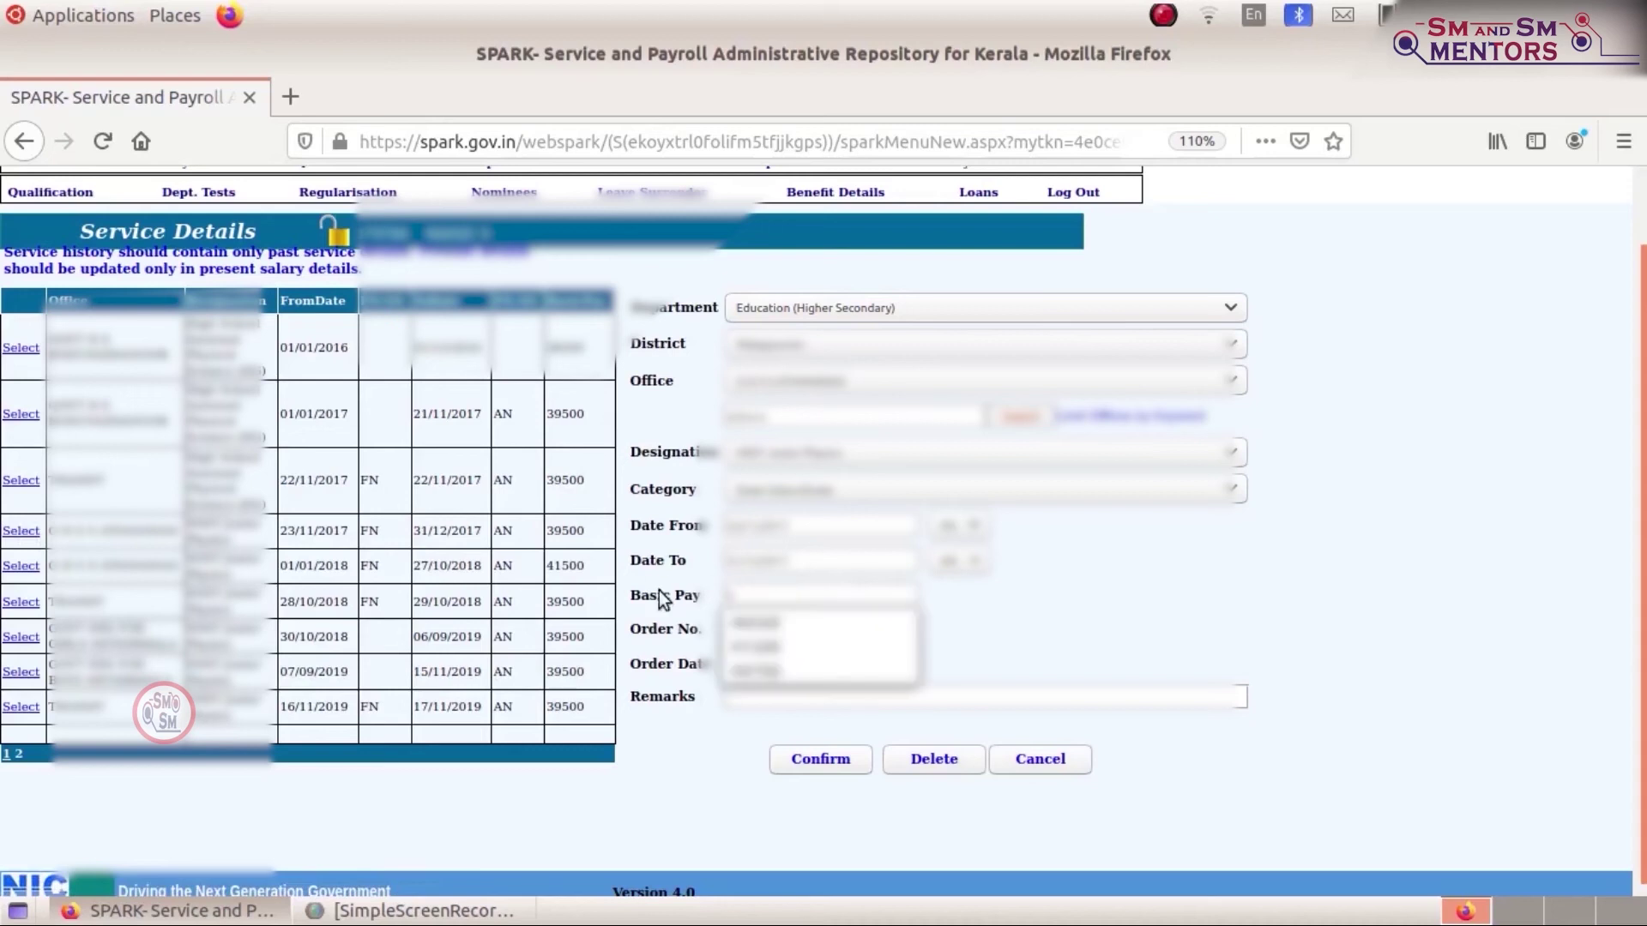
left_click(841, 766)
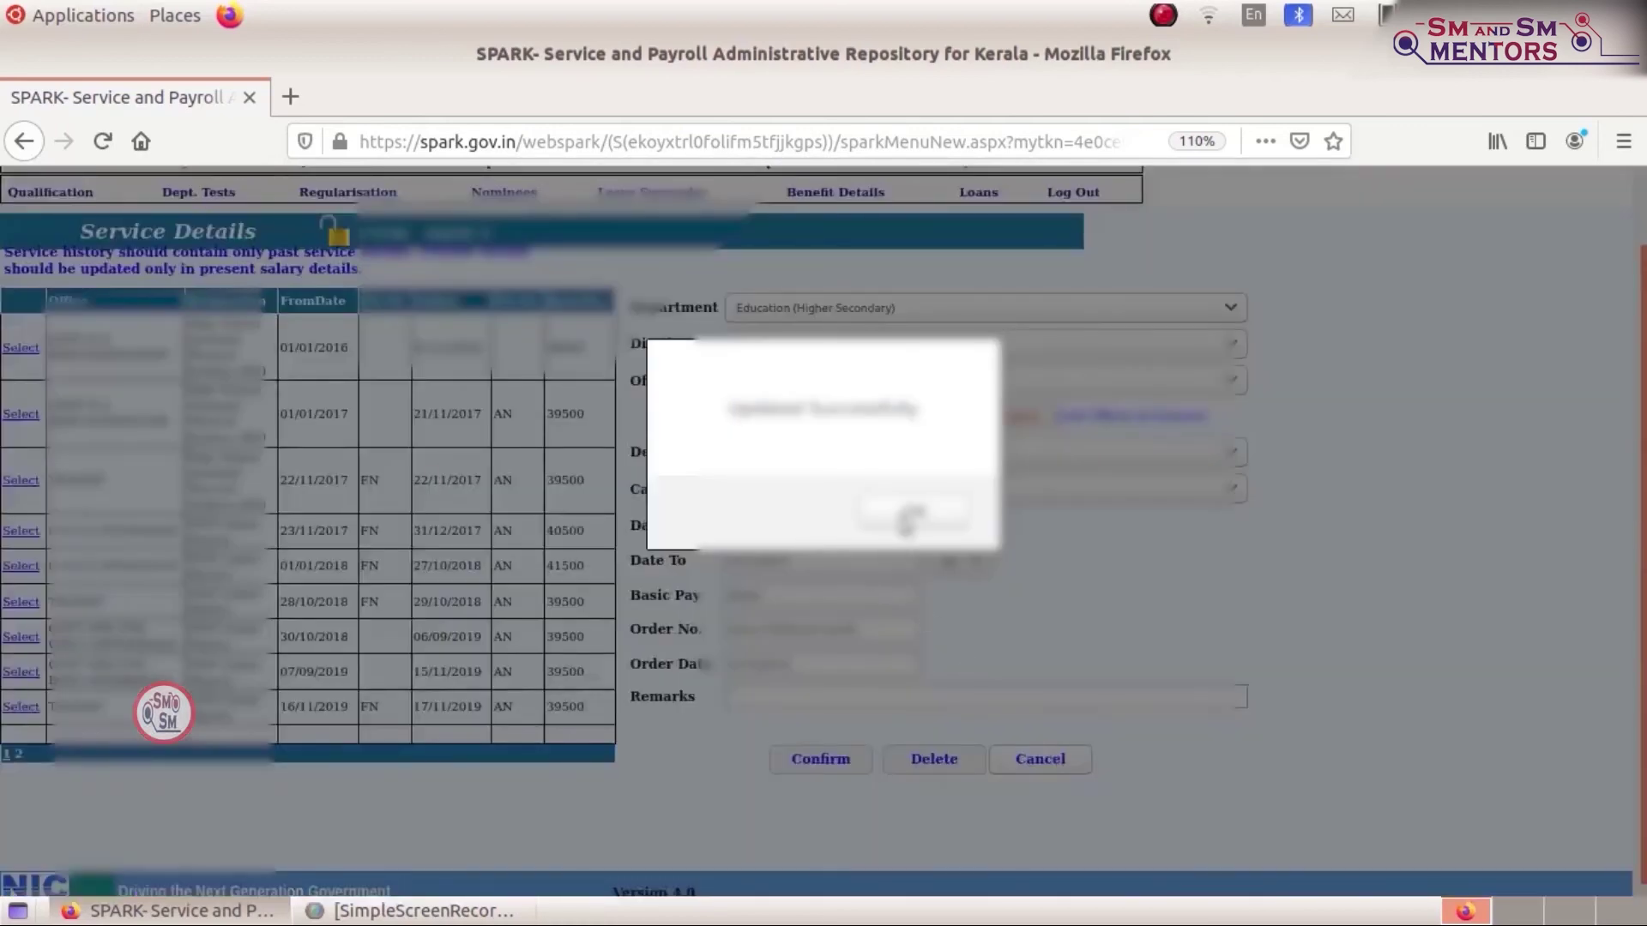
left_click(903, 514)
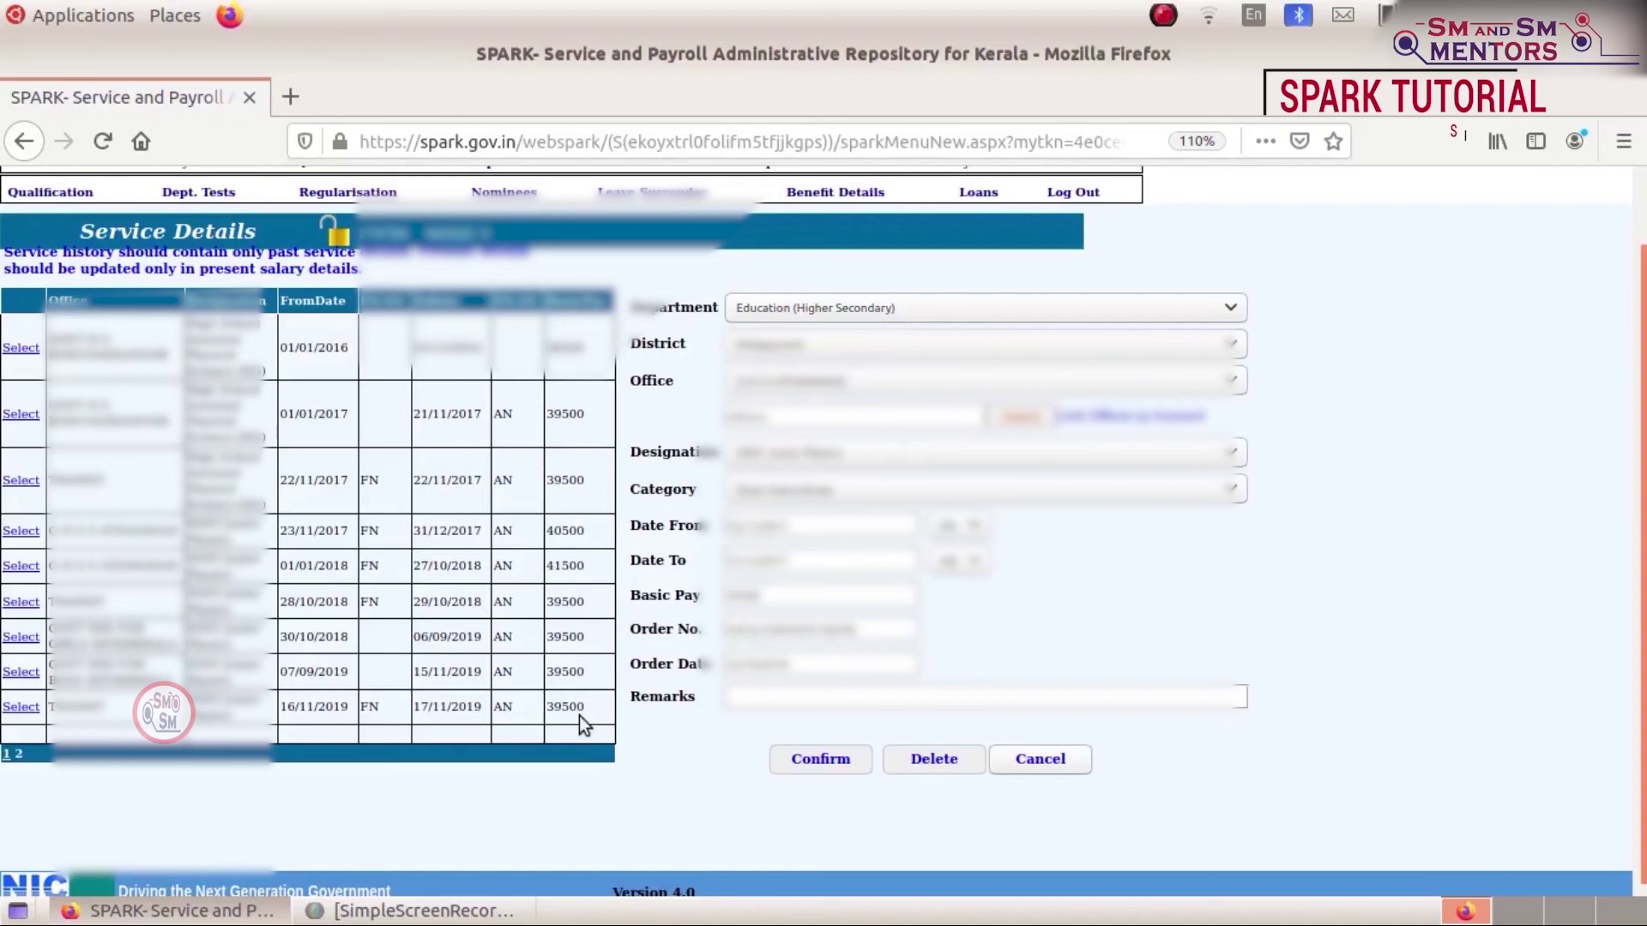
Set the basic pay of the transit entry from 28/10/2018 to 29/10/2018 to 41500 and save it
left_click(25, 607)
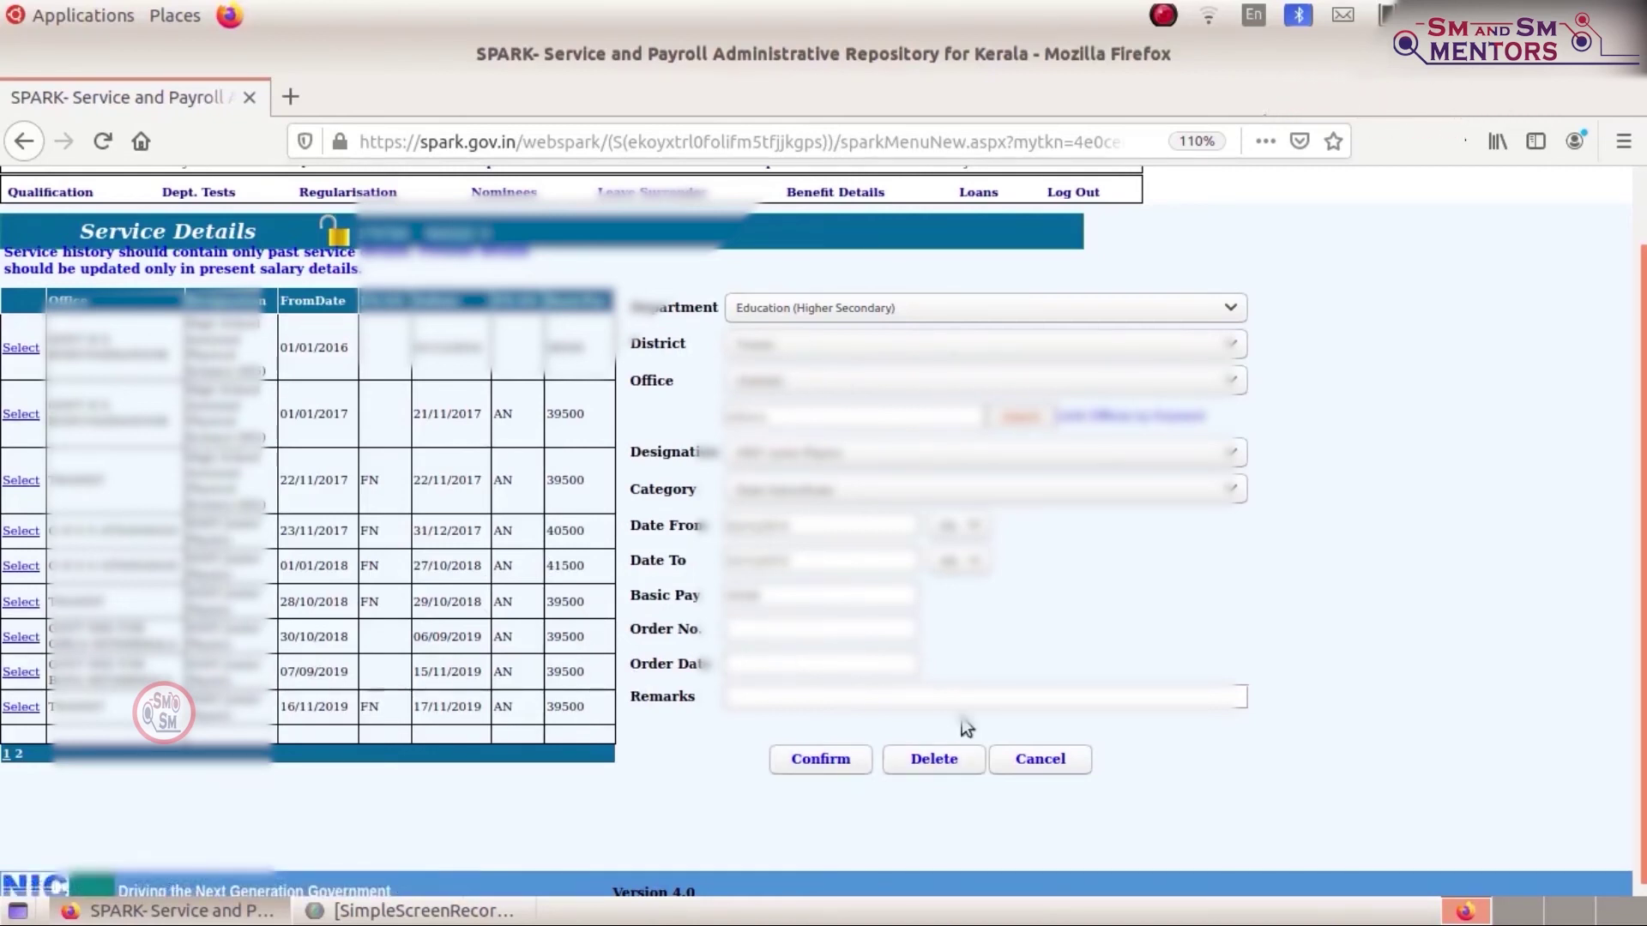
left_click_drag(828, 593, 721, 594)
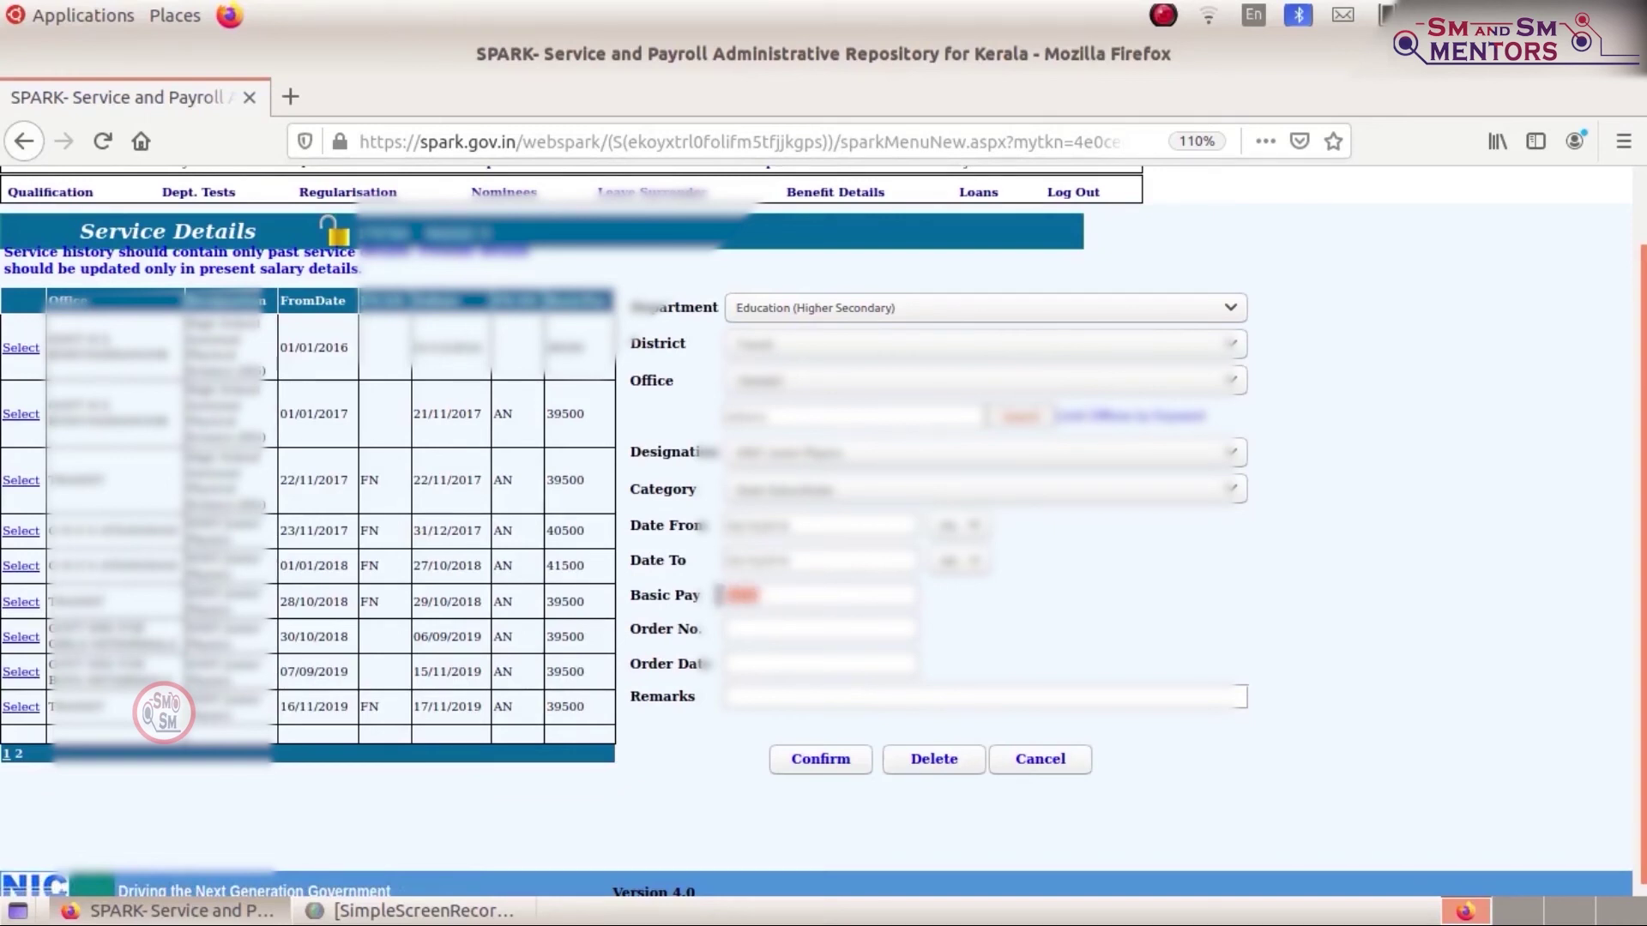
key("BackSpace")
type("0")
left_click(810, 762)
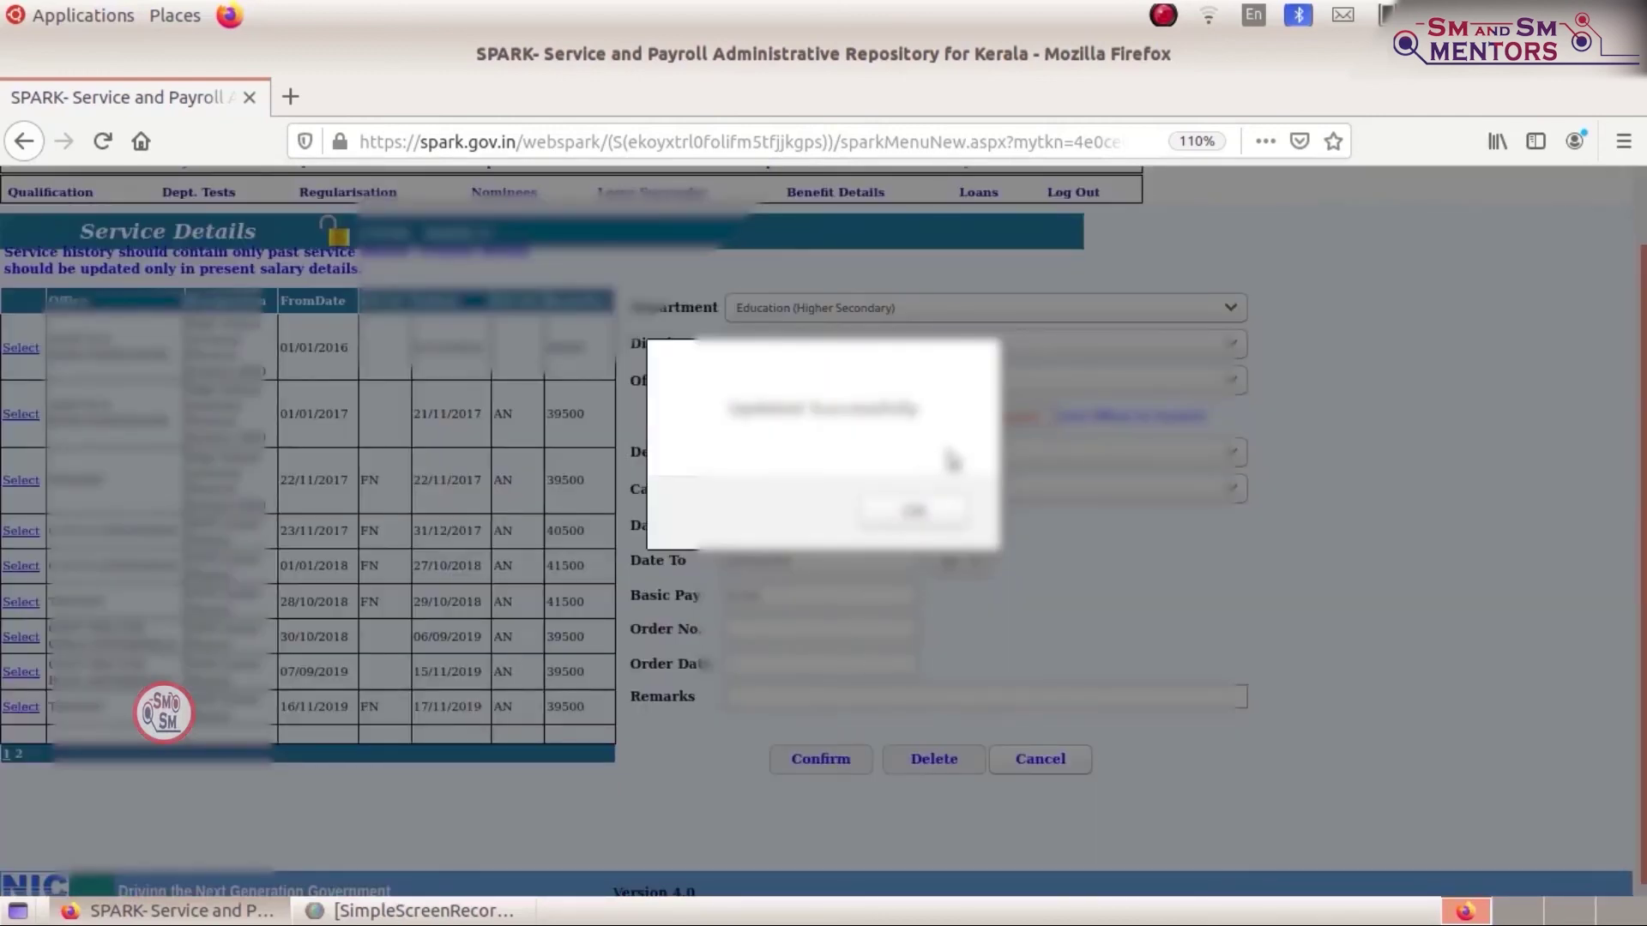
left_click(912, 520)
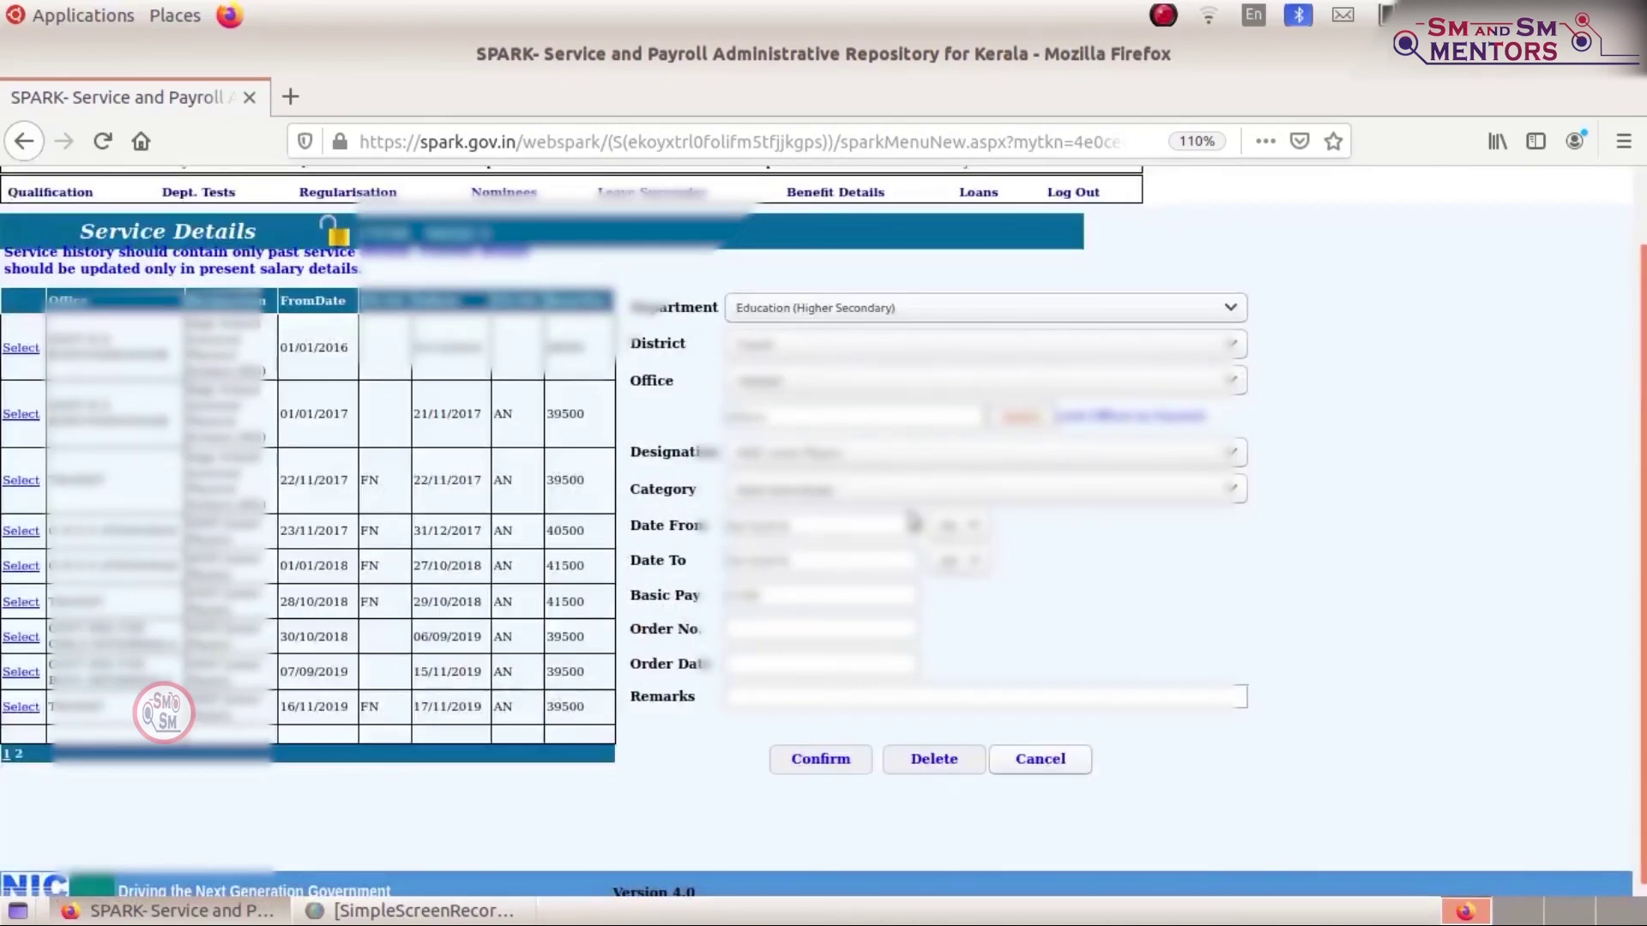
Set the service entry from 30/10/2018 to 06/09/2019 to an FN start with a basic pay of 41500 and save it
left_click(21, 637)
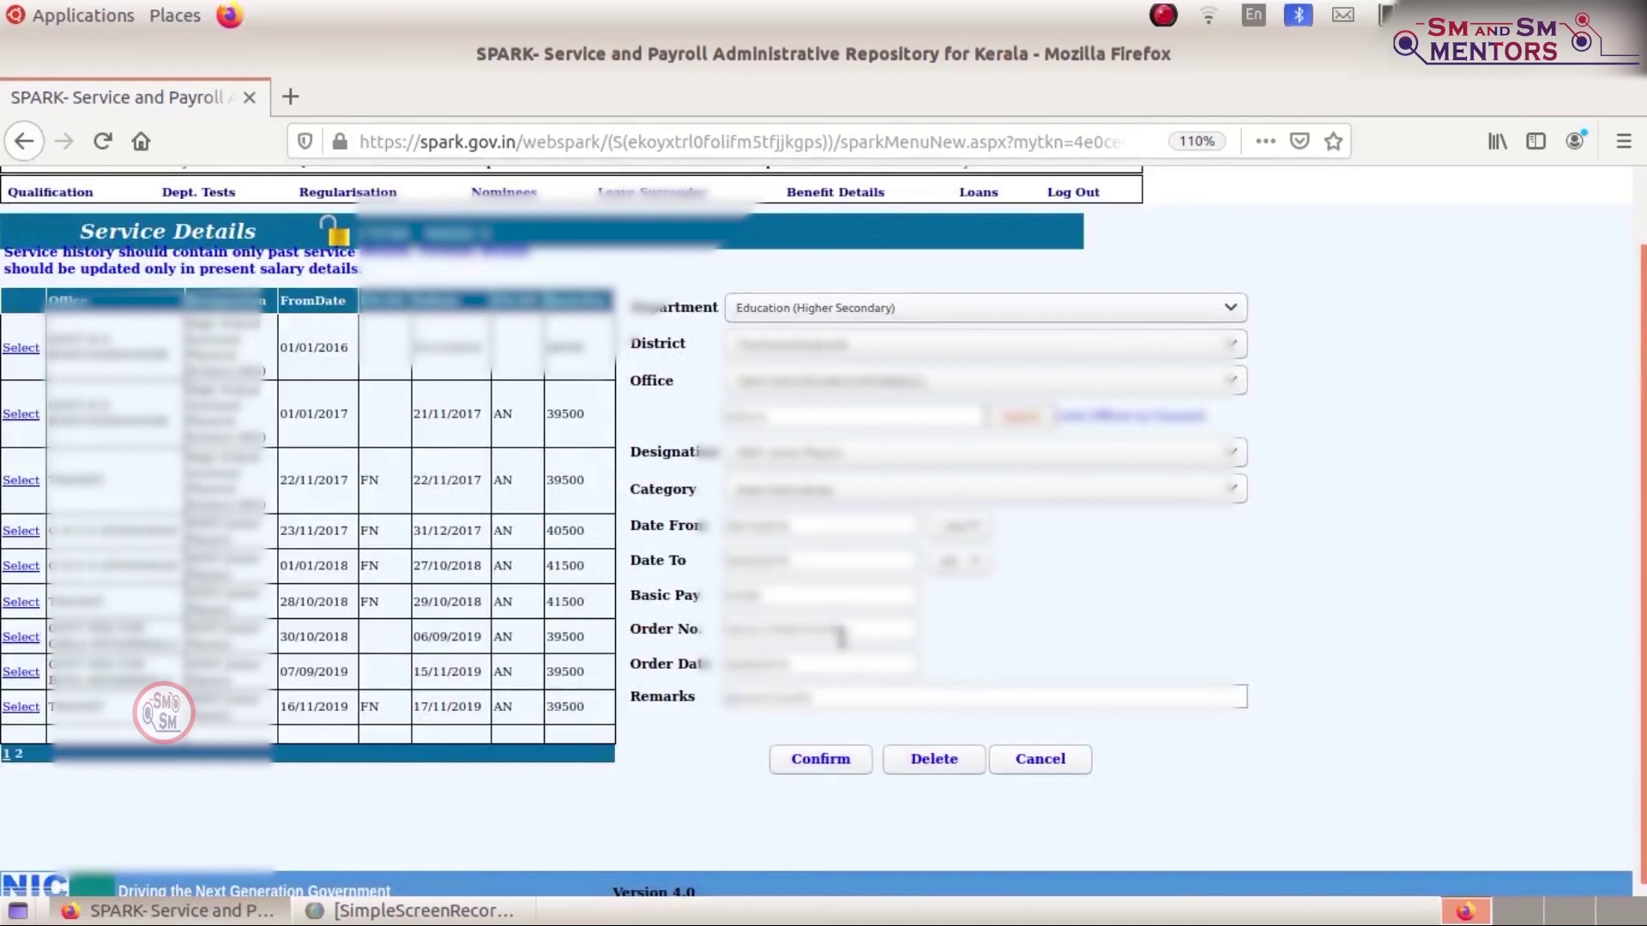
left_click_drag(806, 596, 607, 583)
key("Tab")
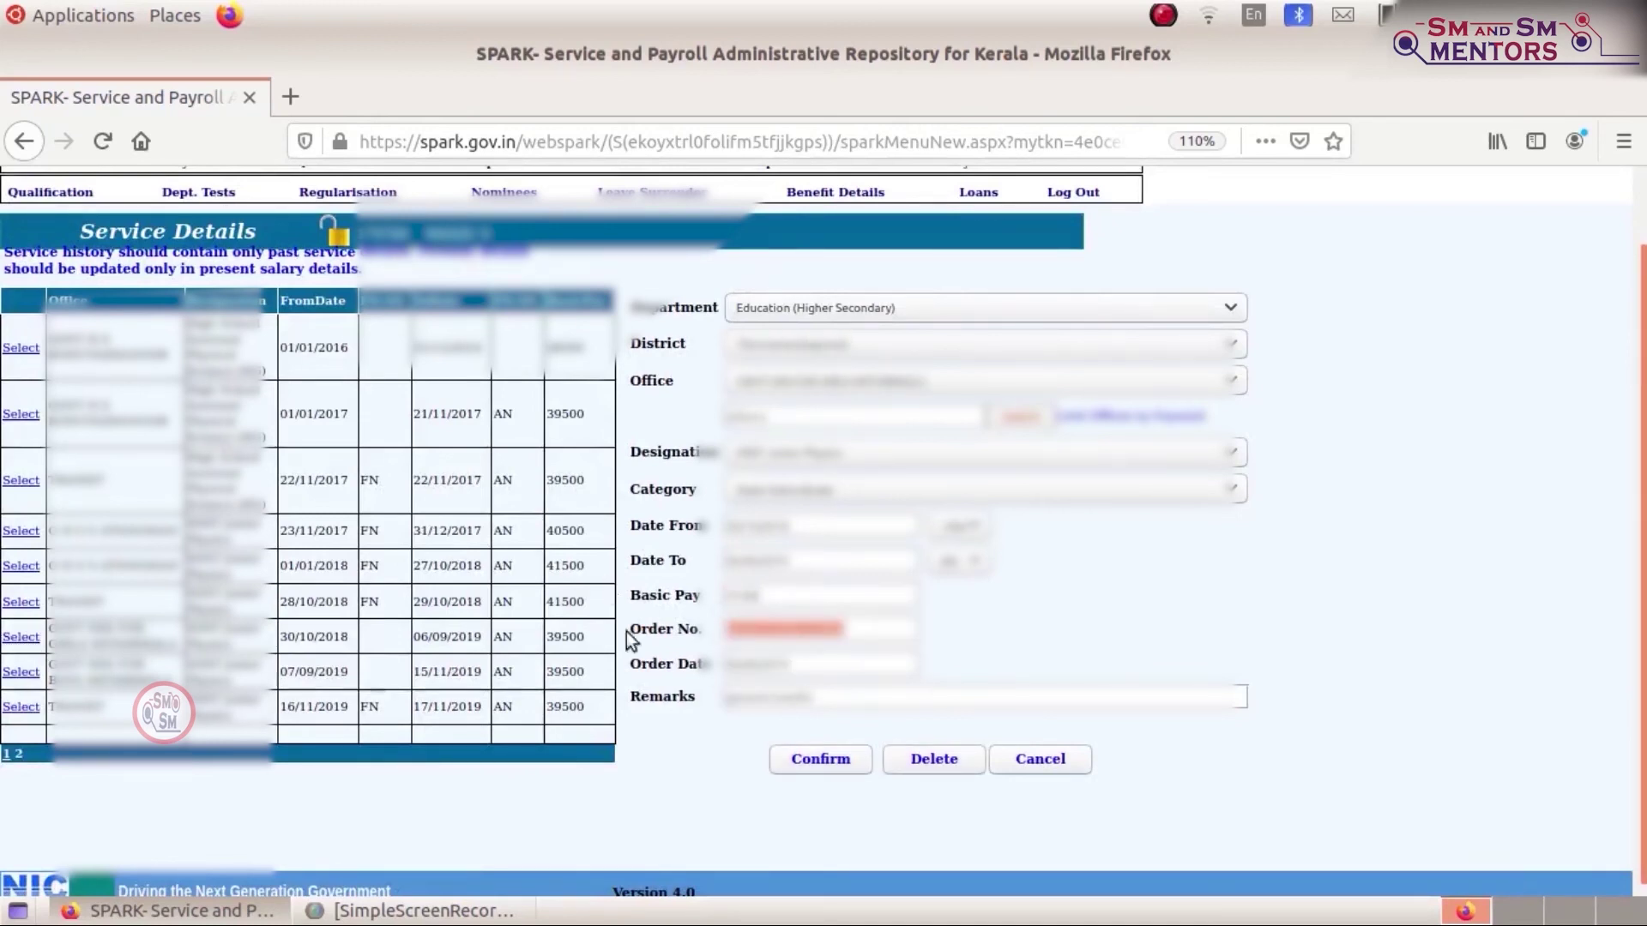
left_click(815, 762)
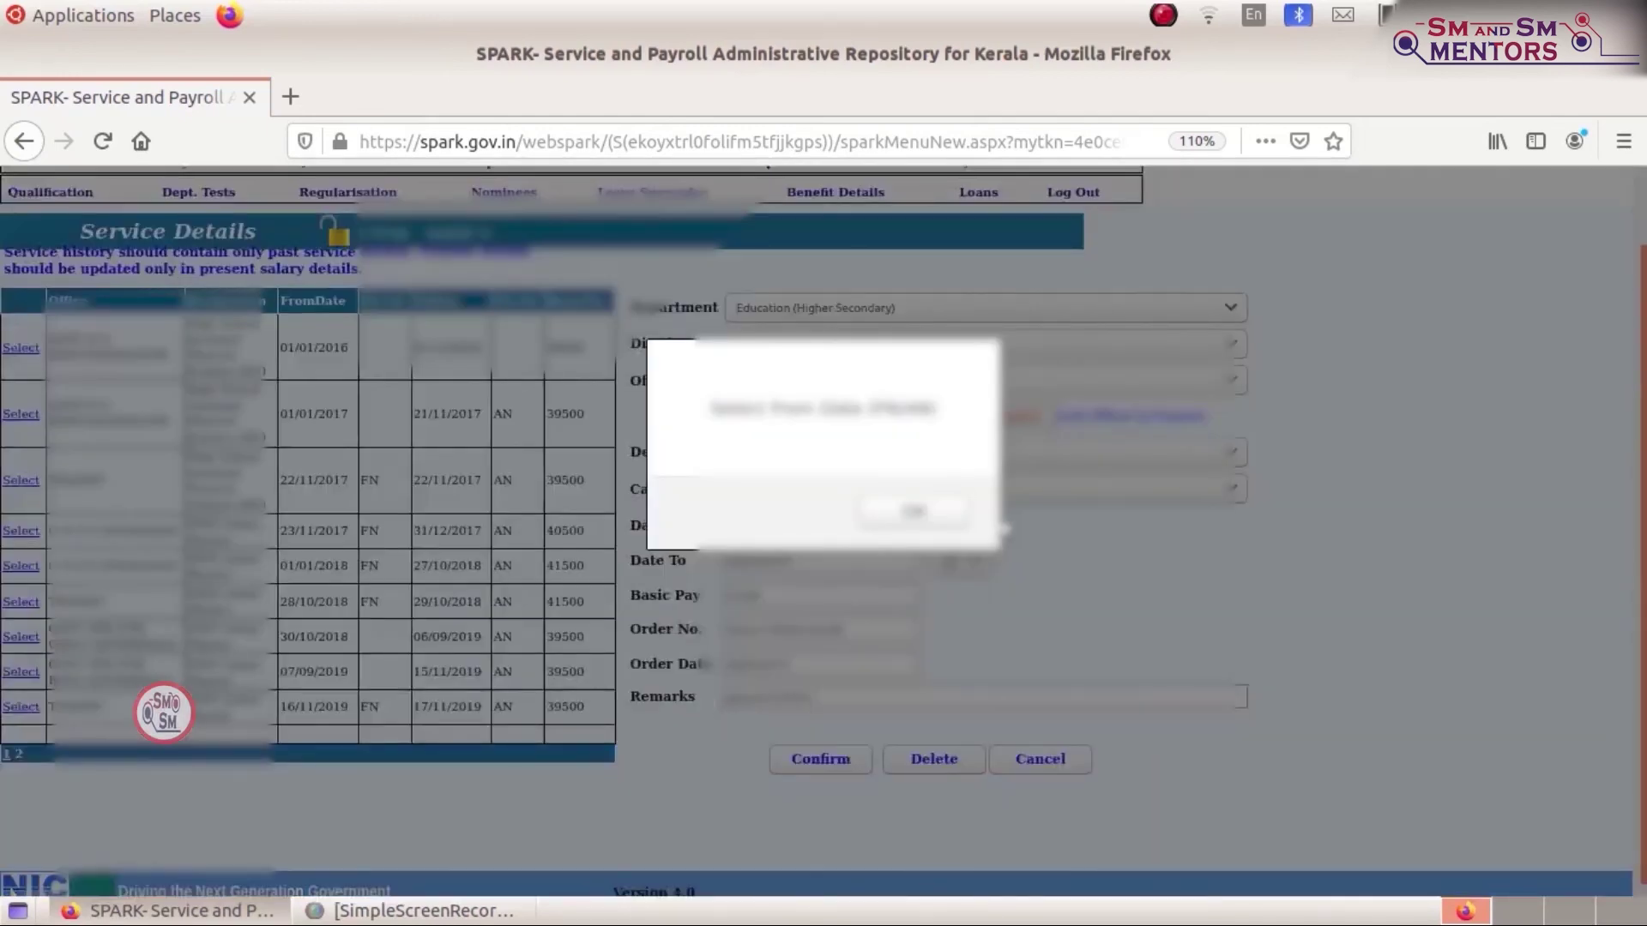
left_click(927, 511)
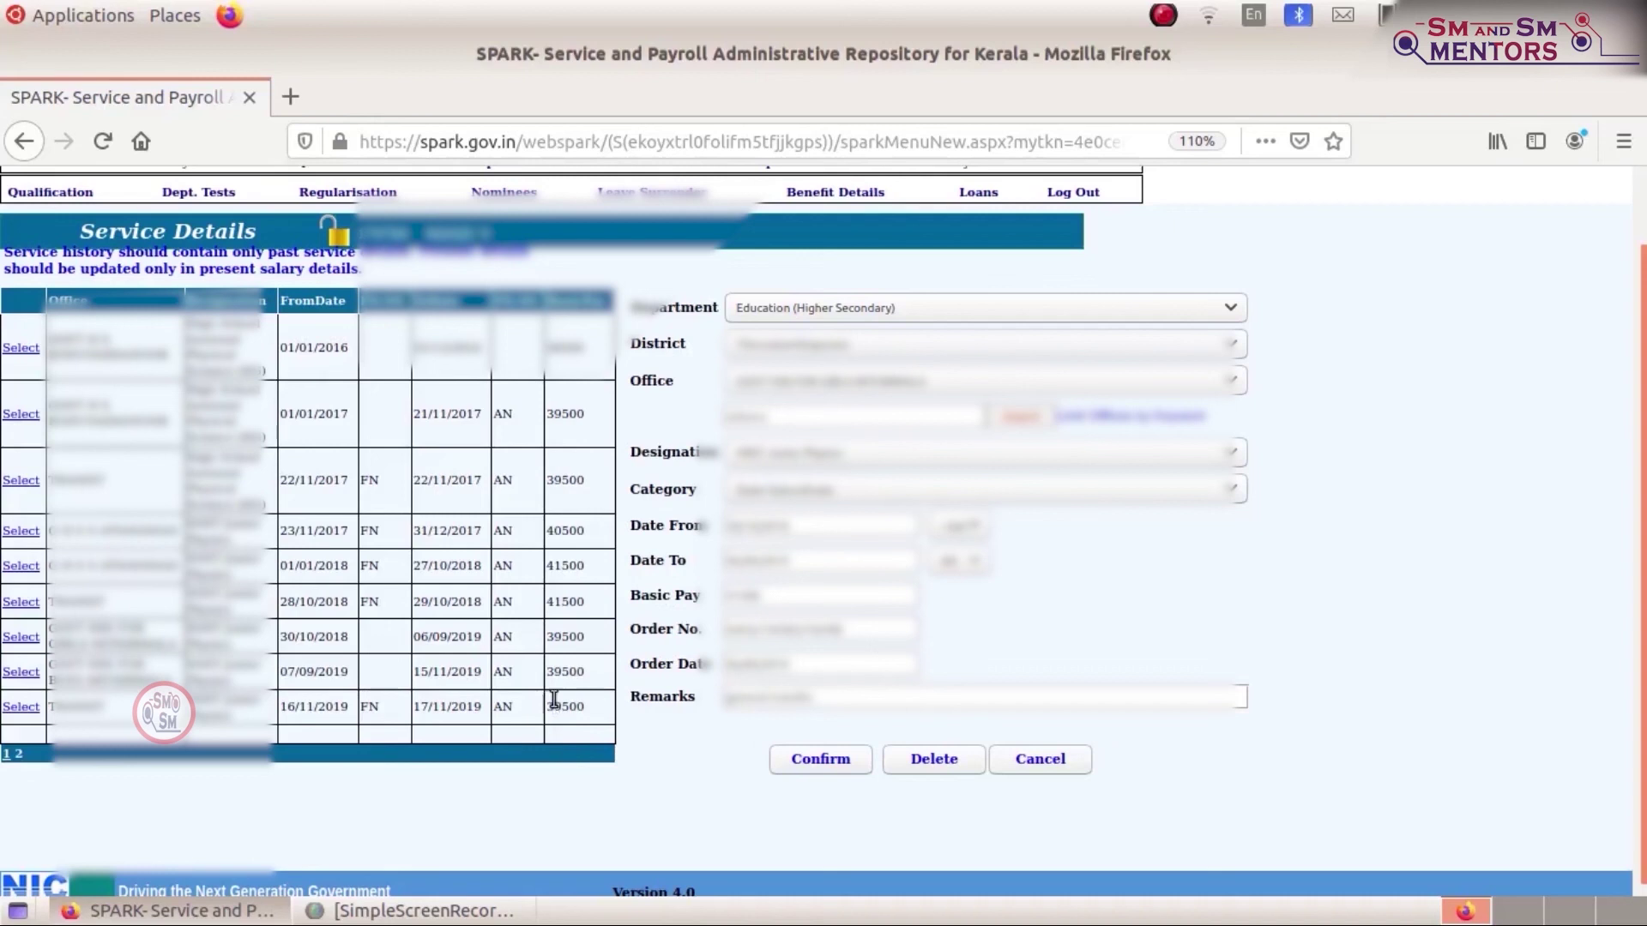
Set the basic pay of the entries starting 07/09/2019 and 16/11/2019 to 41500, give the former an FN start, and save both
left_click(21, 636)
key("Tab")
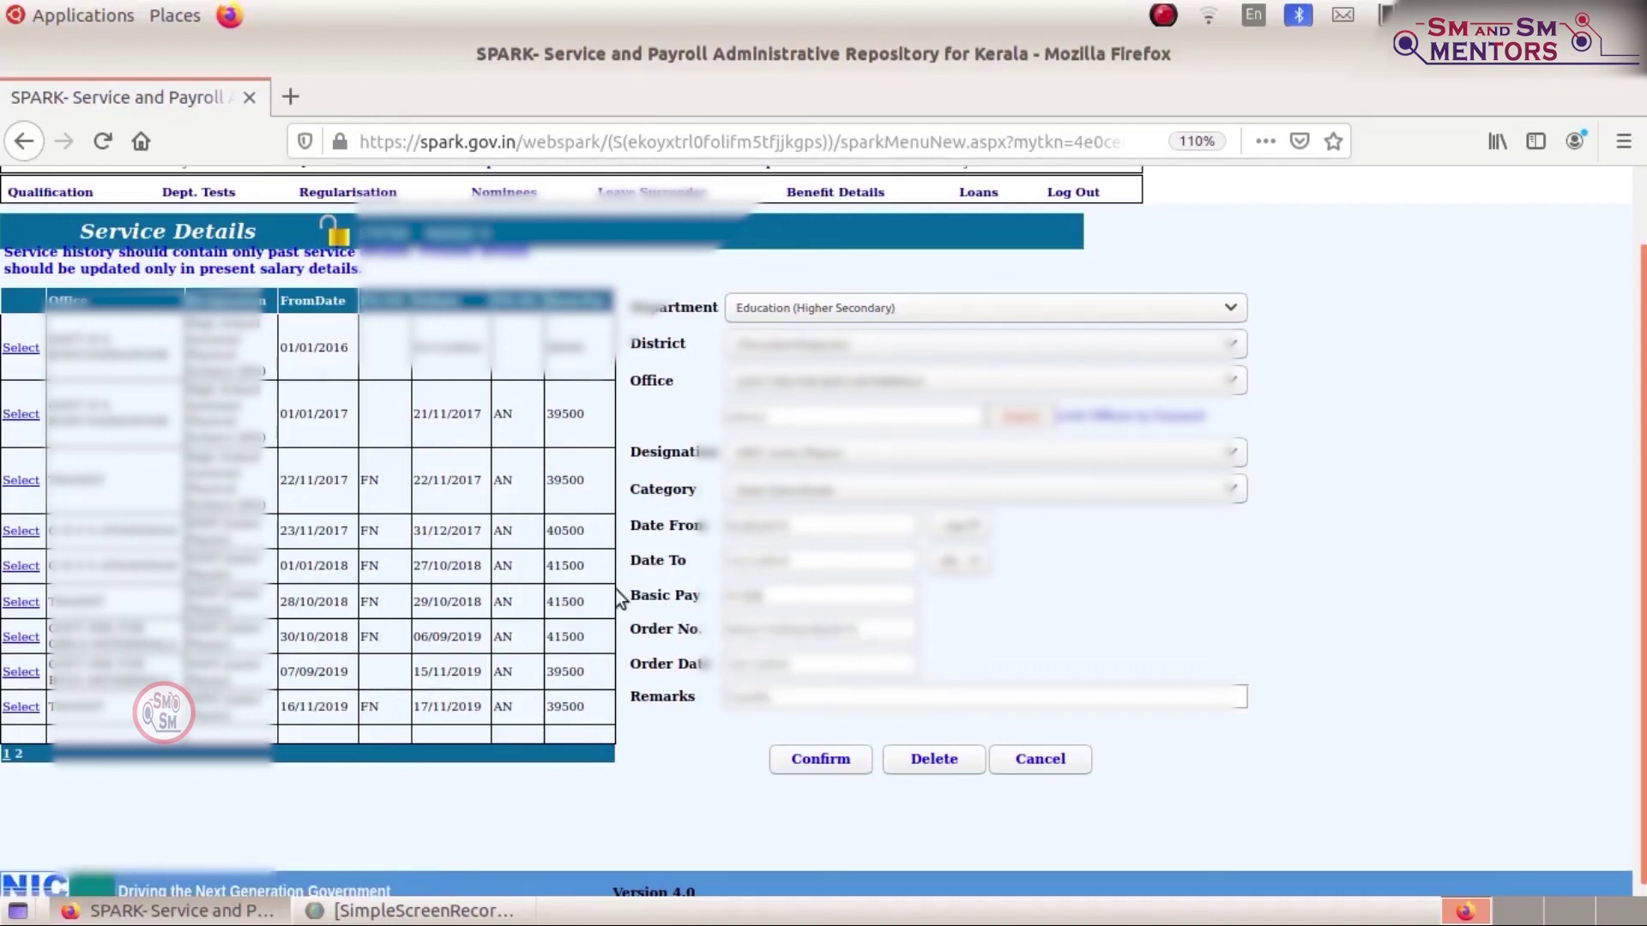
left_click(961, 526)
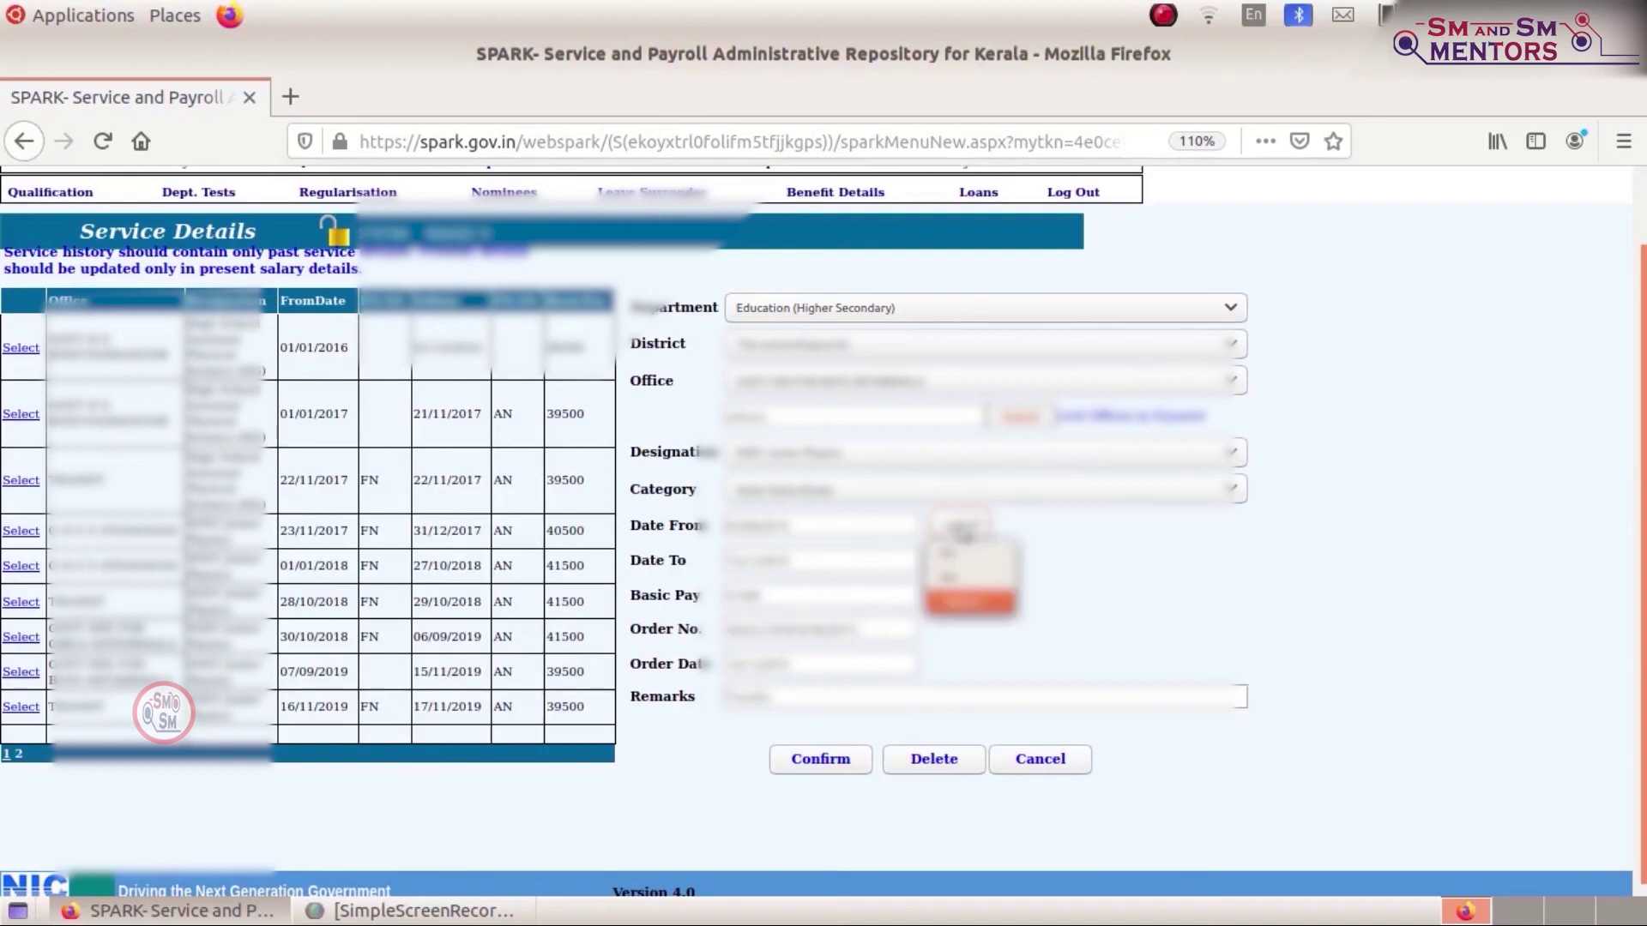
left_click(965, 553)
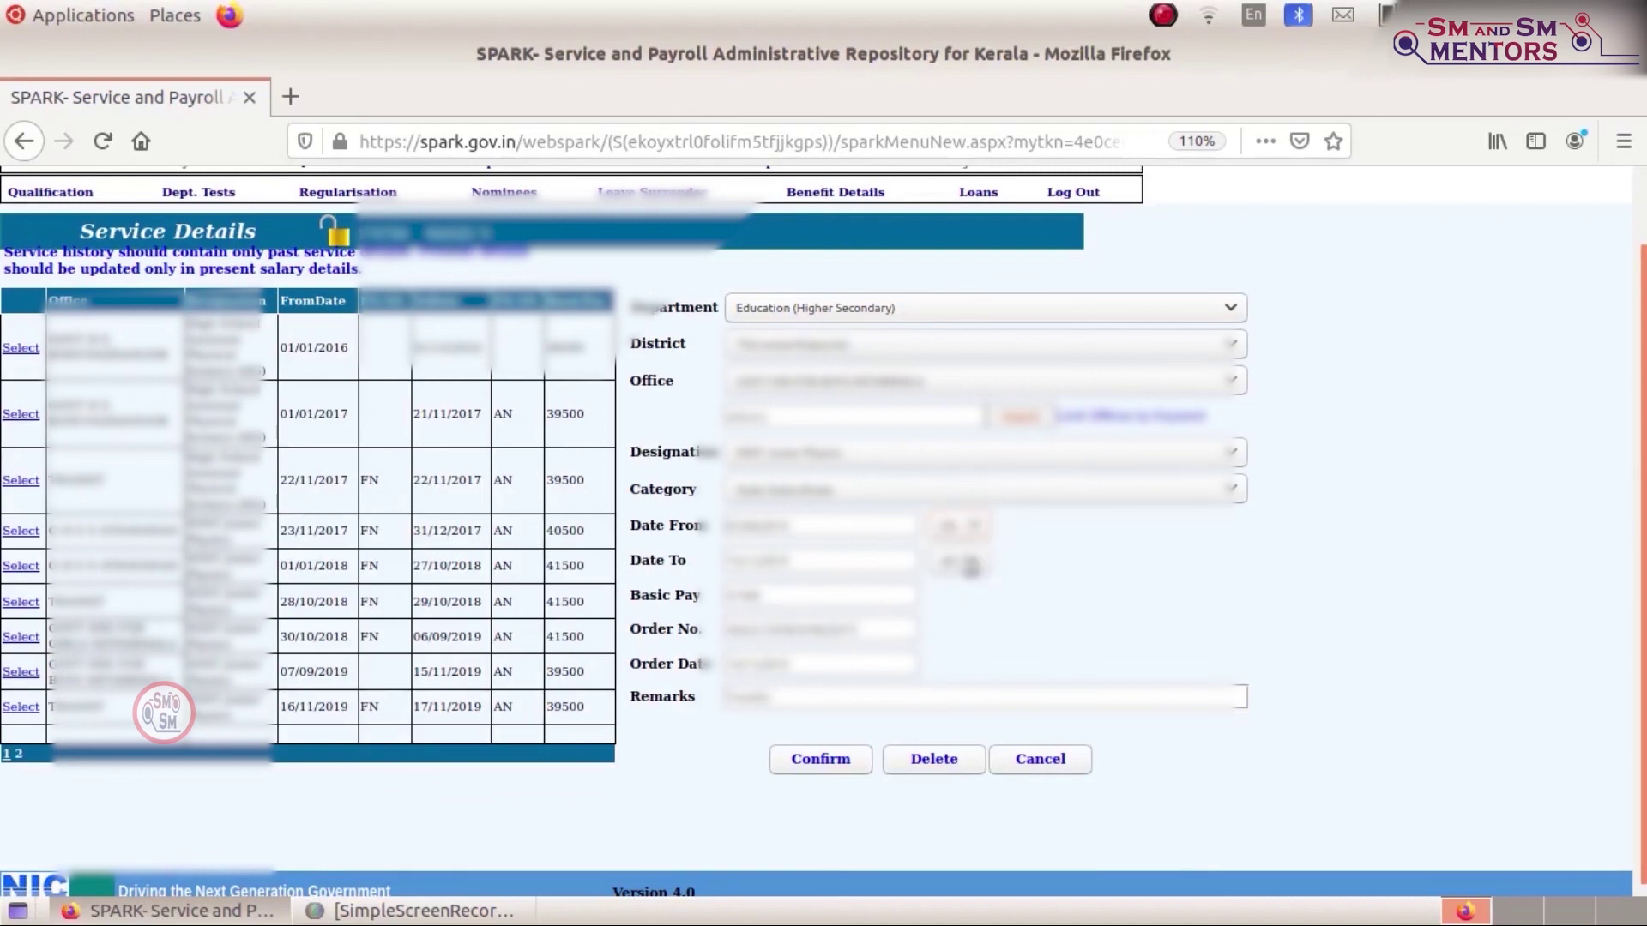
left_click(847, 764)
left_click(926, 520)
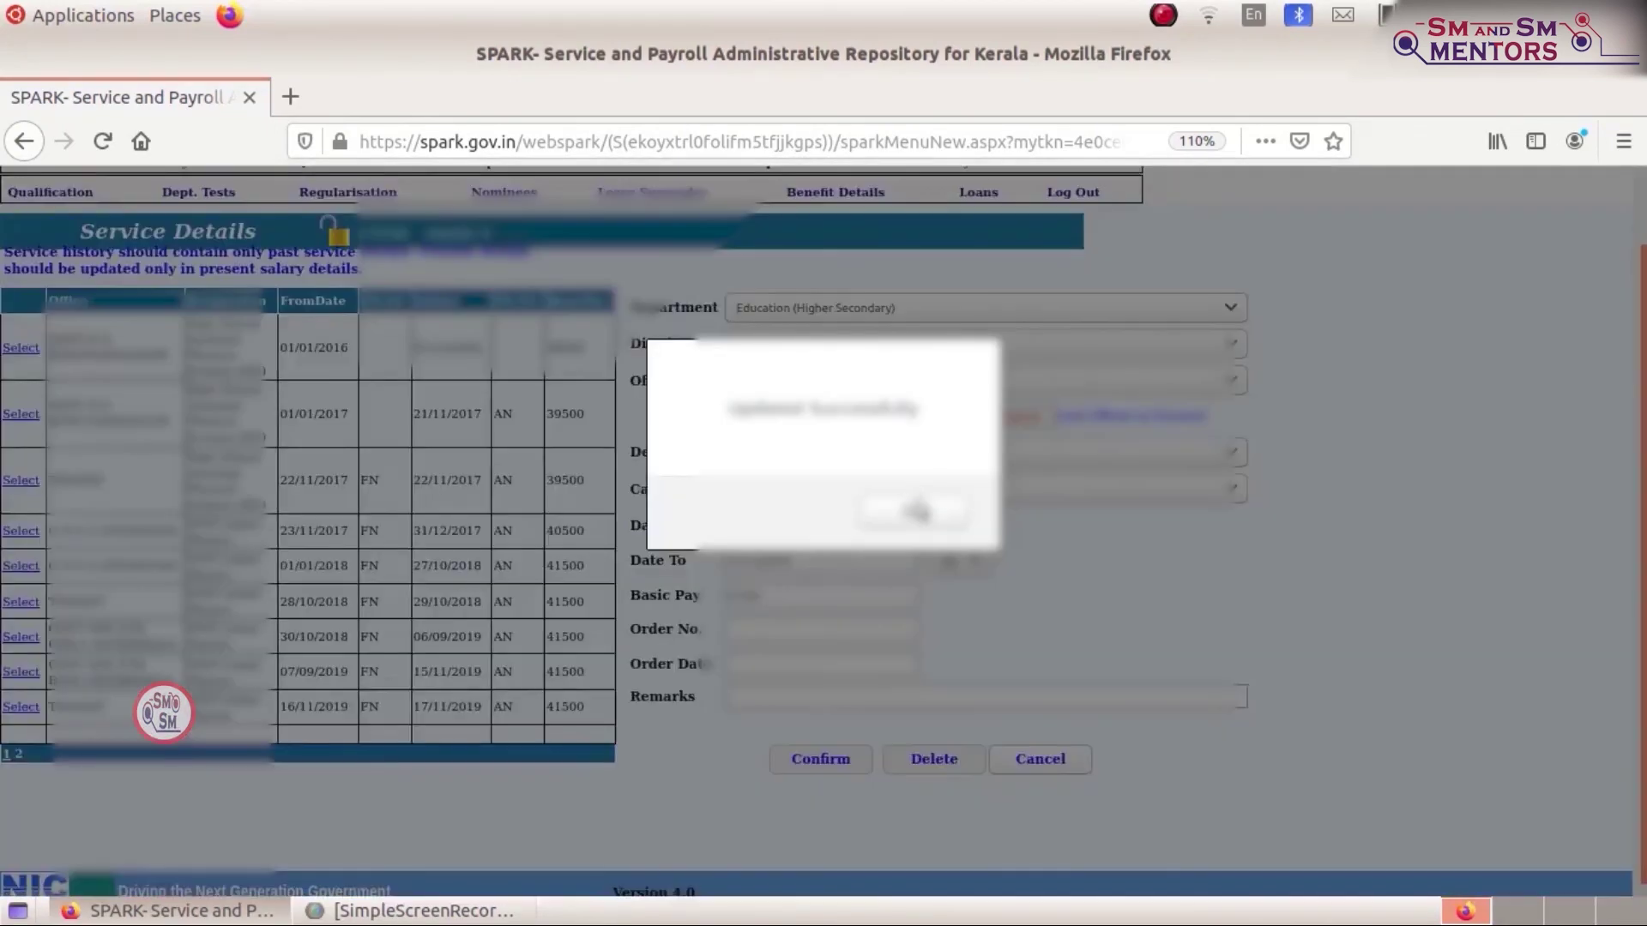
left_click(918, 512)
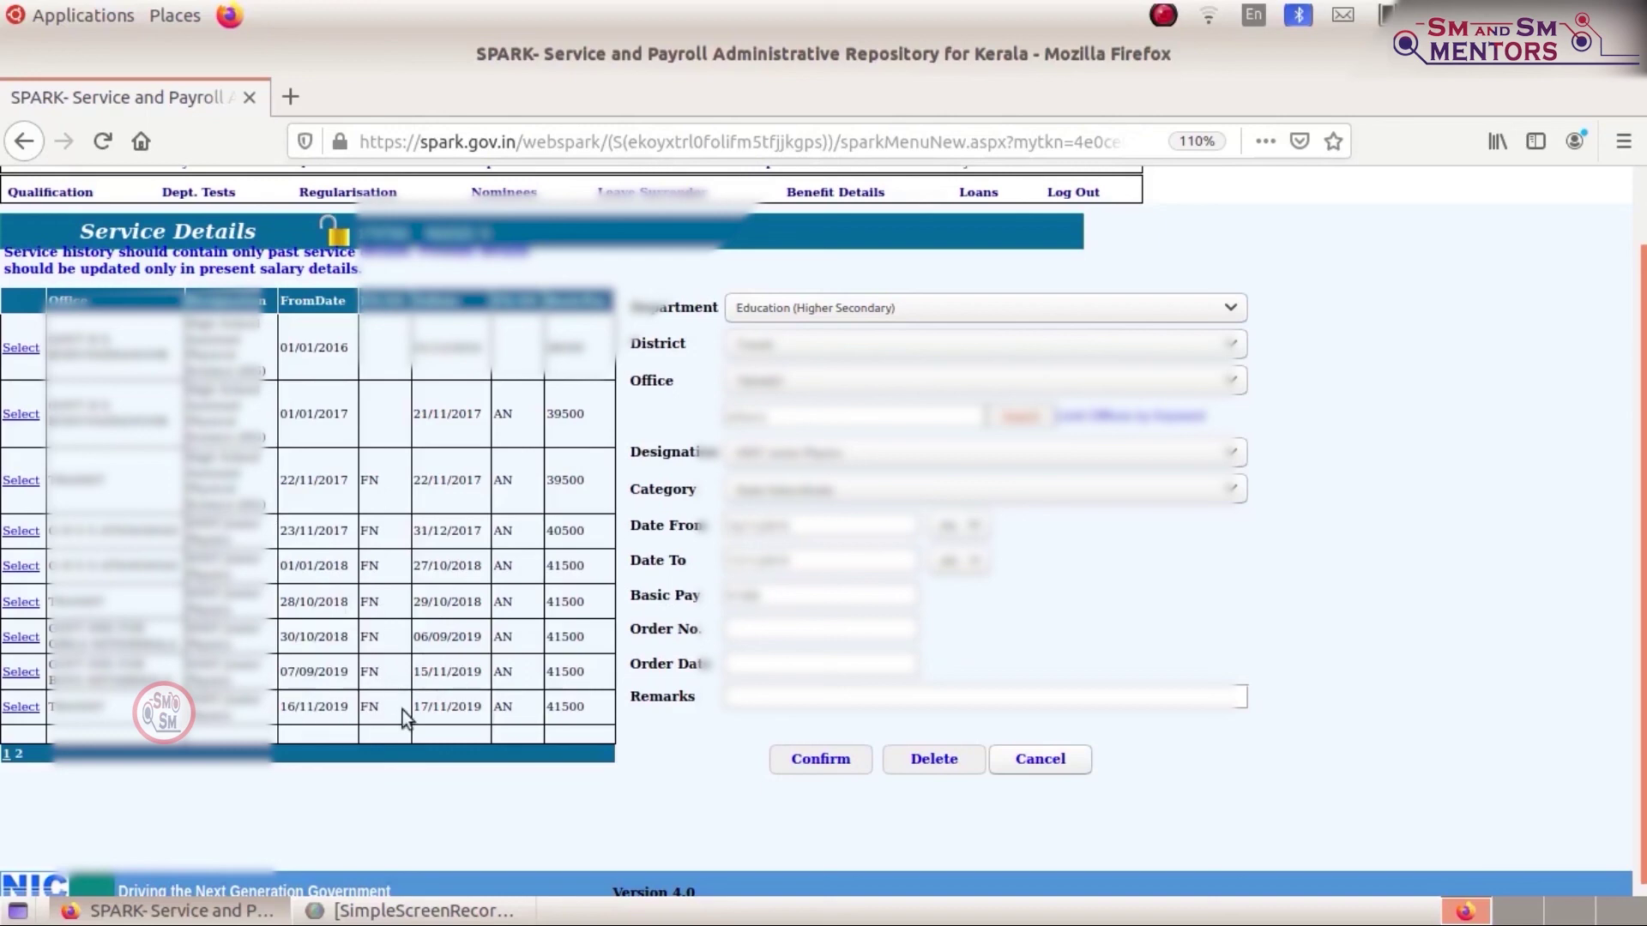
Open the employee's present salary details to check the basic pay and the last pay change date
scroll(847, 490, "up", 2)
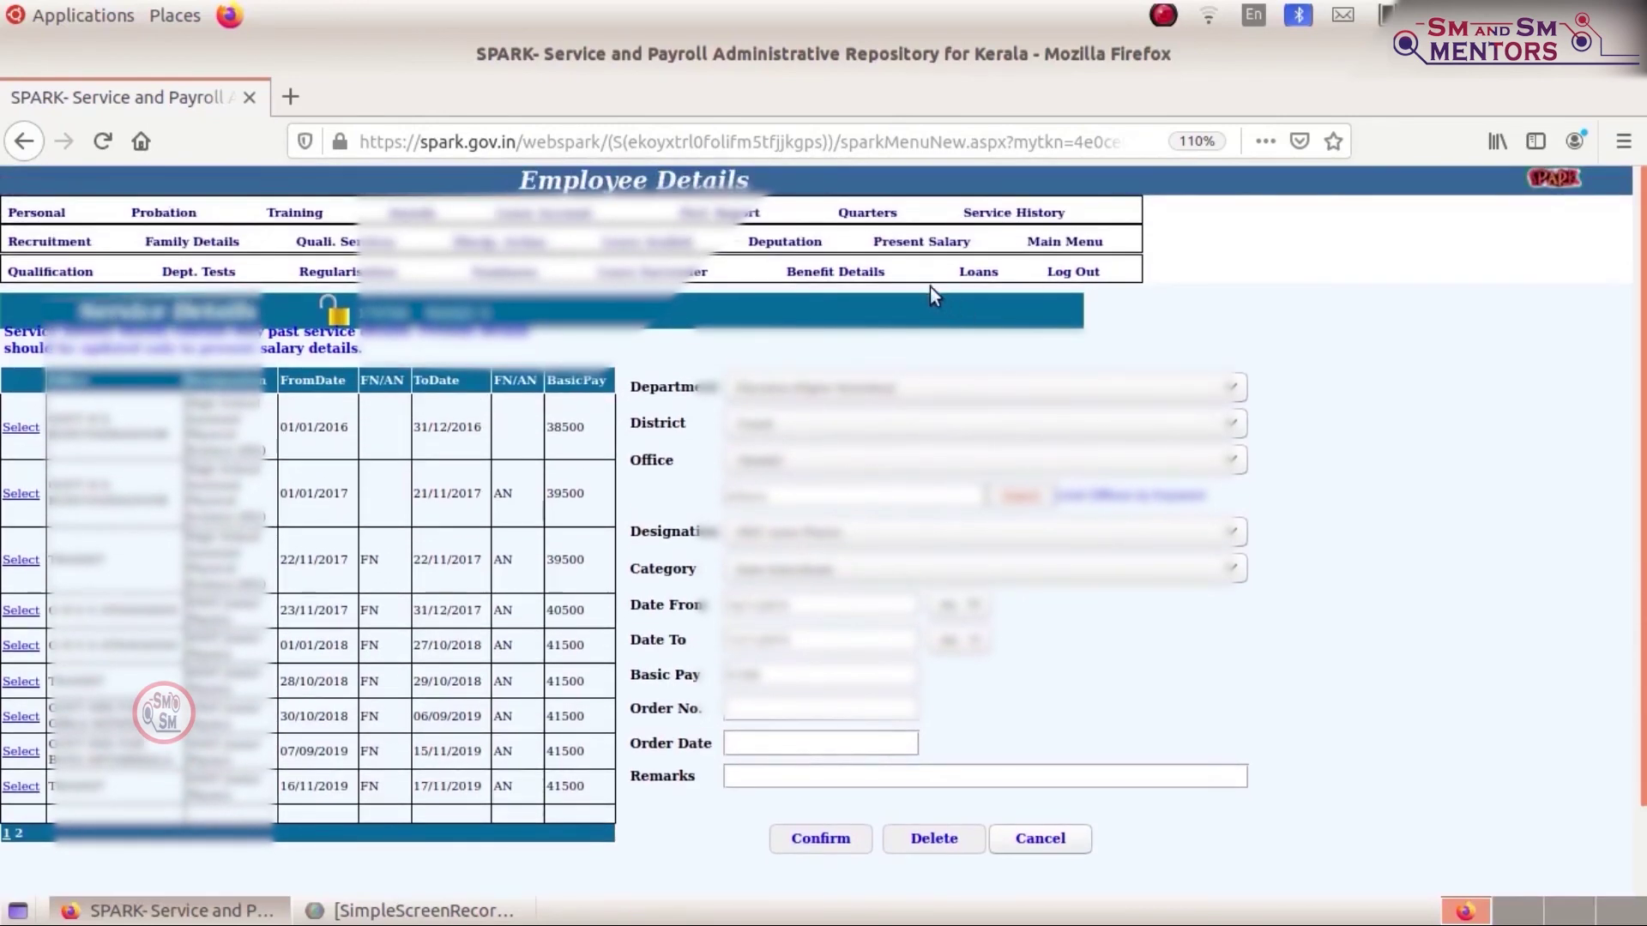
left_click(913, 247)
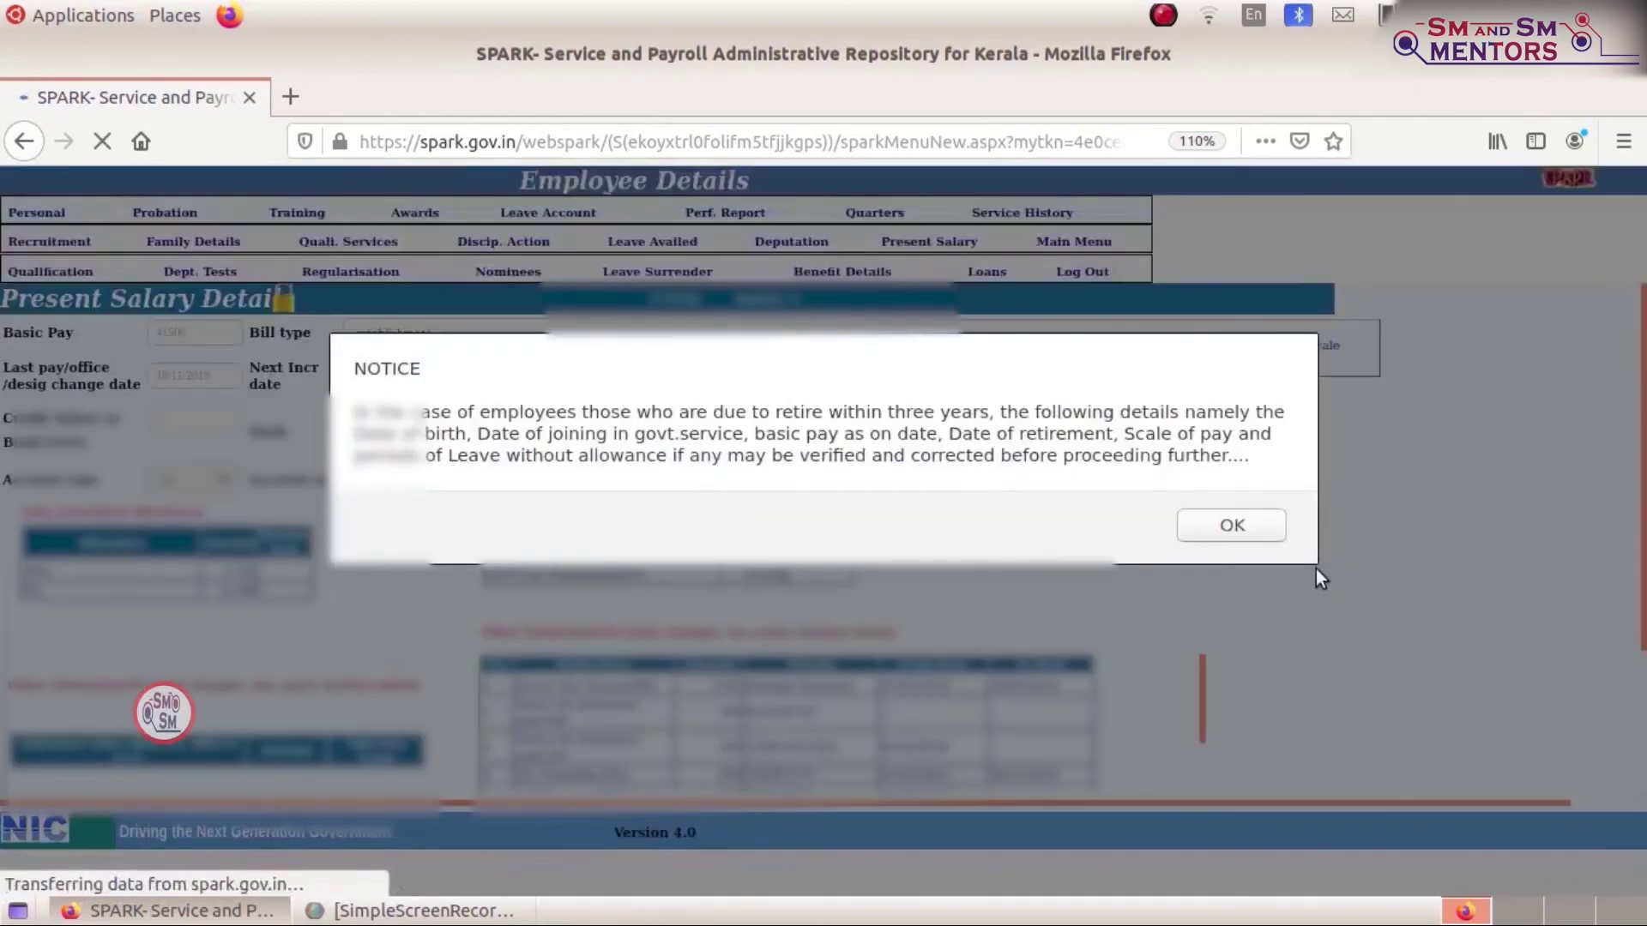
left_click(1242, 523)
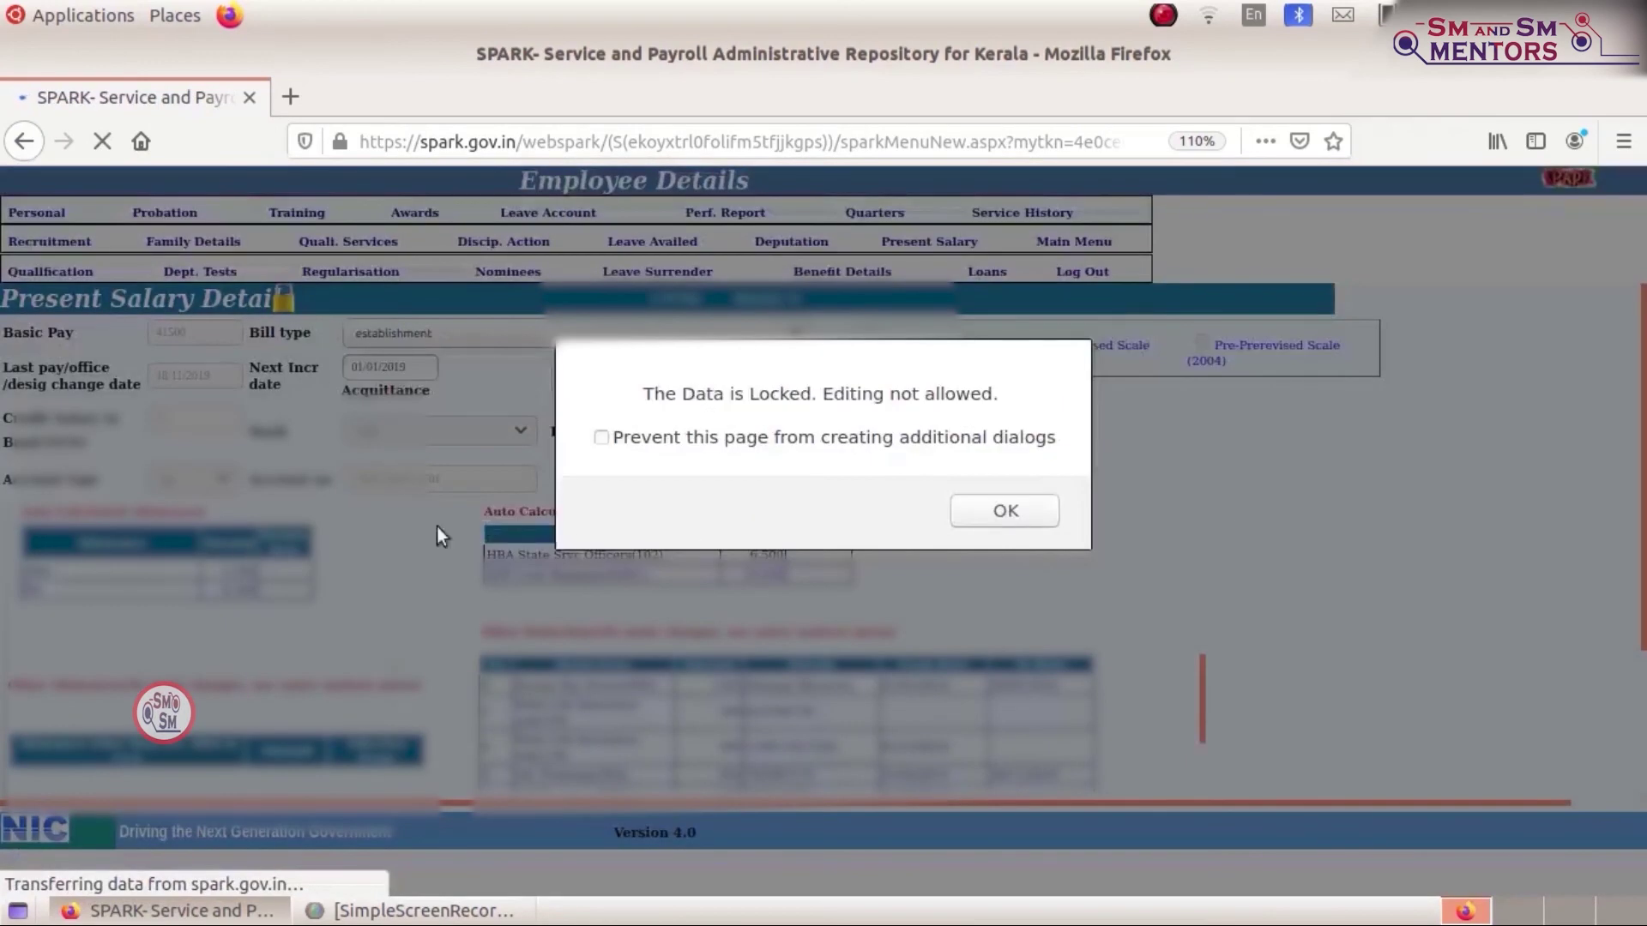
left_click(995, 526)
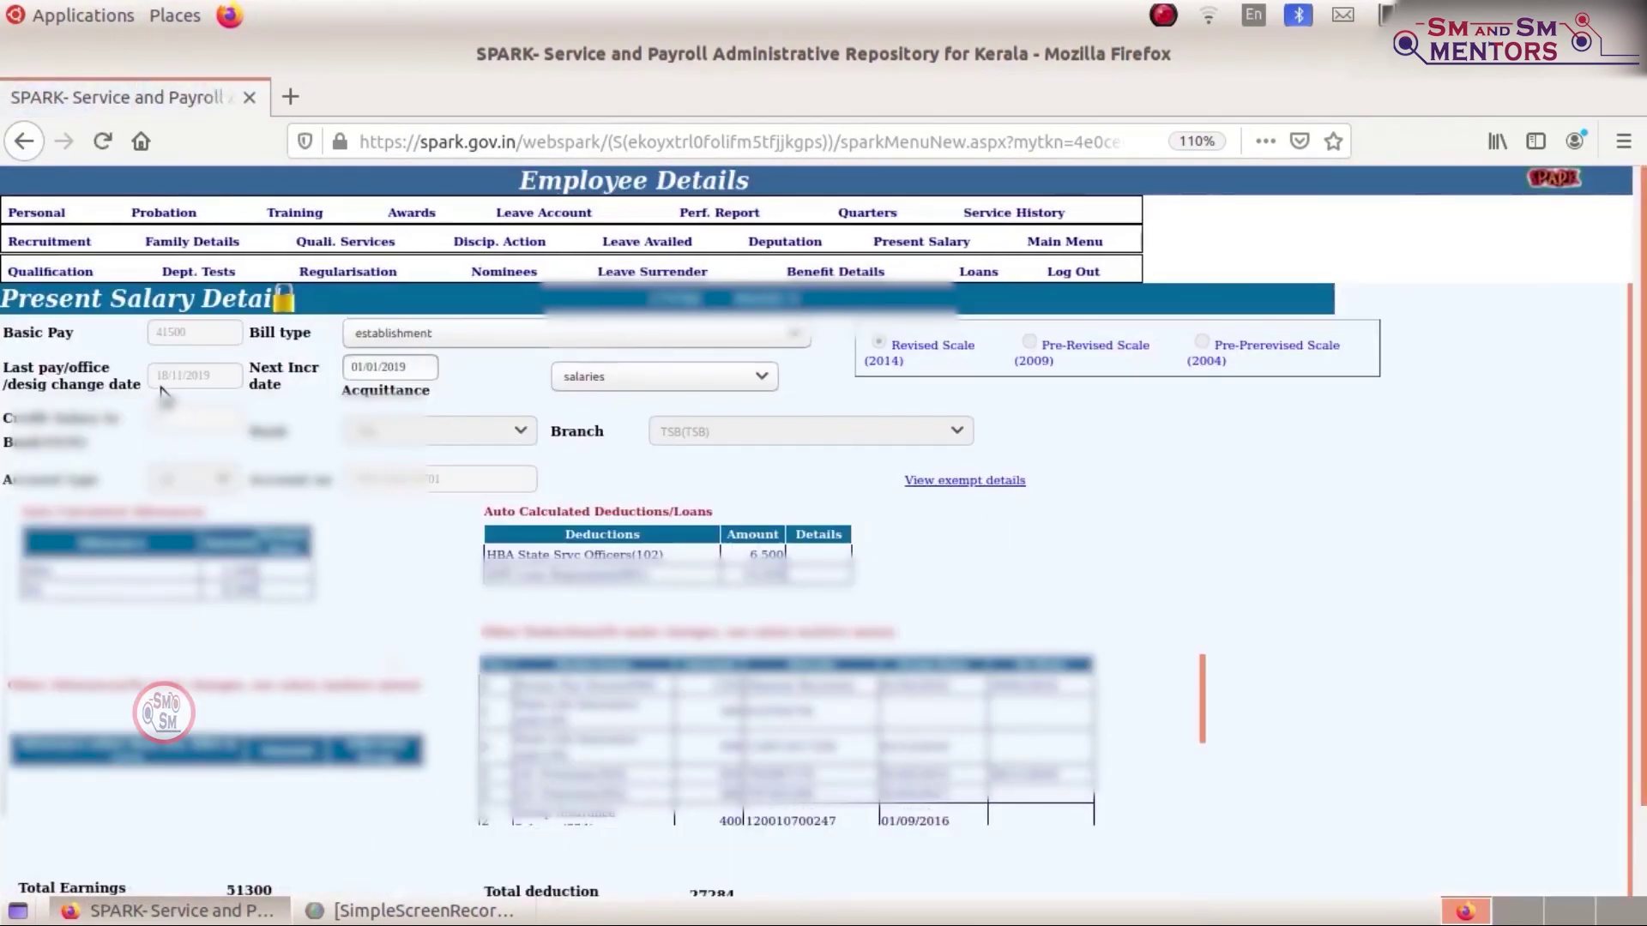